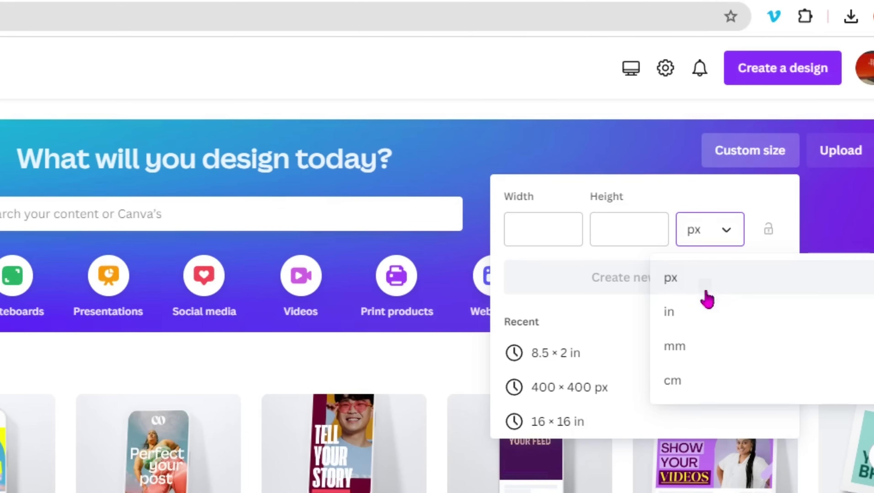
- Create a new custom-size design 8.5 in wide and 2 in high
click(672, 312)
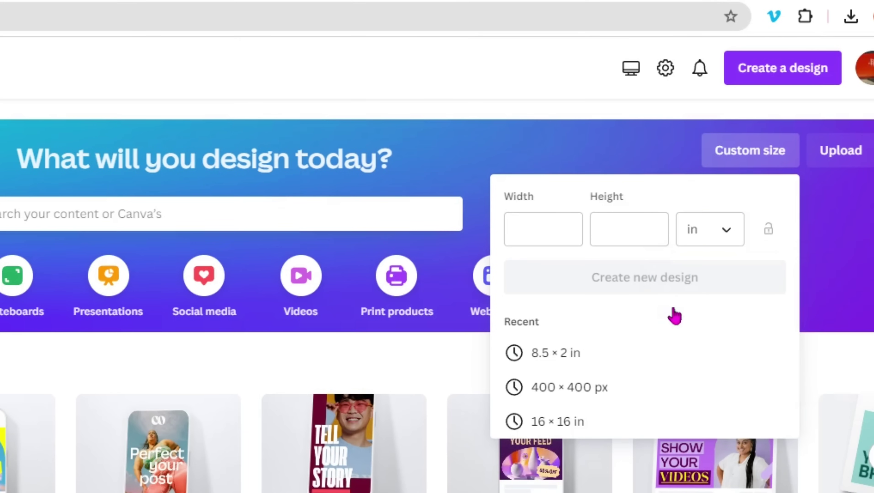
click(544, 235)
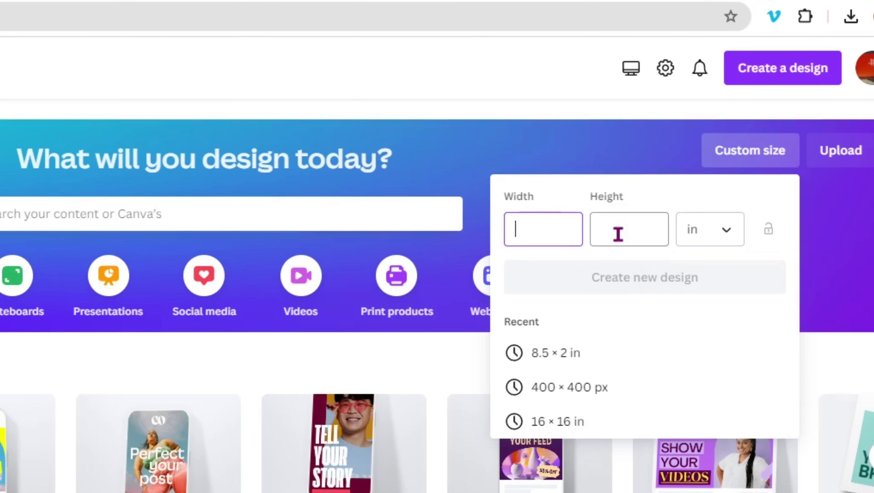
text(8.5)
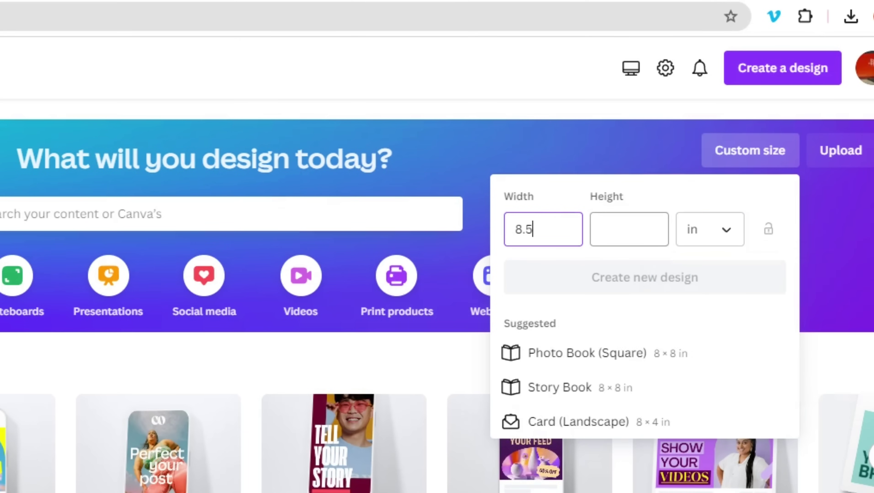
click(630, 225)
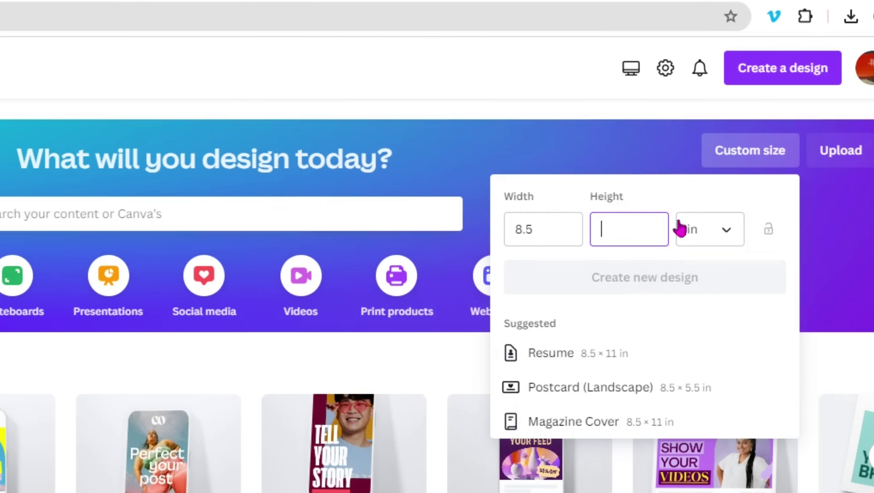
text(2)
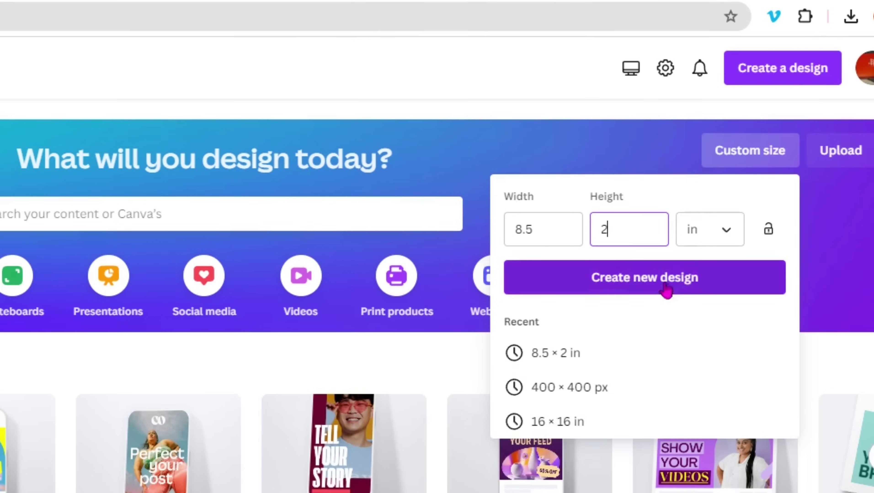
click(664, 292)
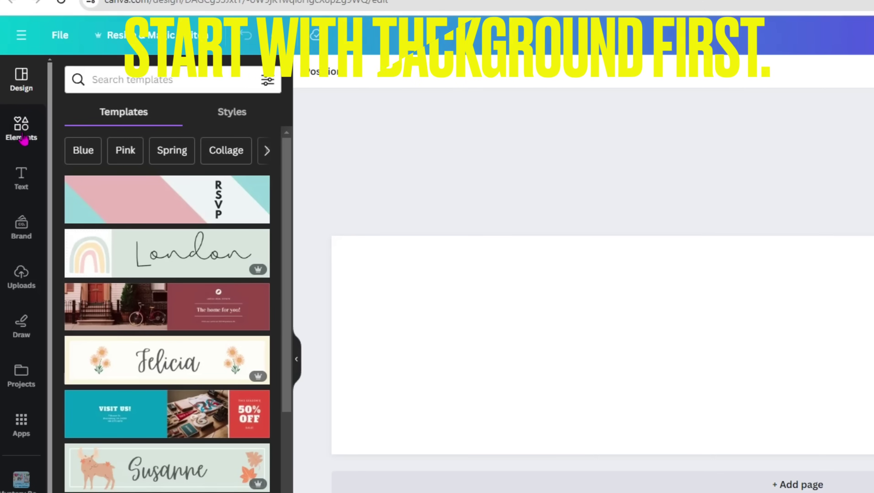
- Search the elements library for "black and gold background" and show all the graphics results
click(22, 136)
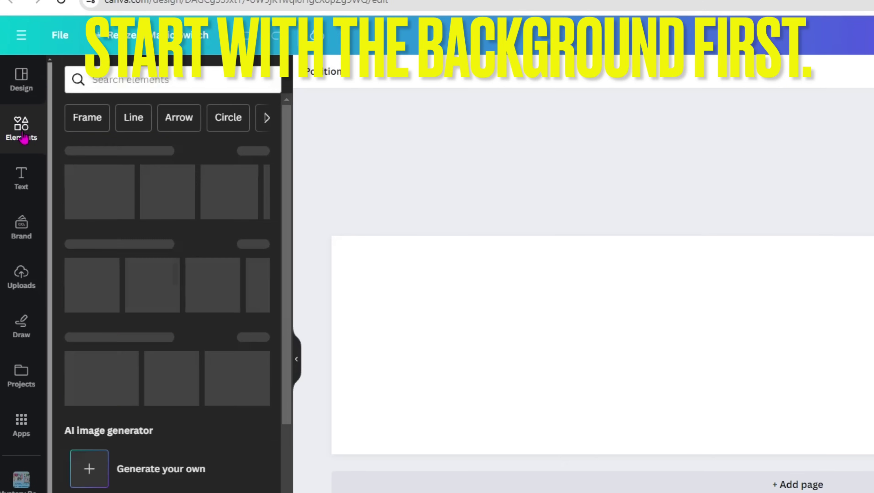
click(141, 82)
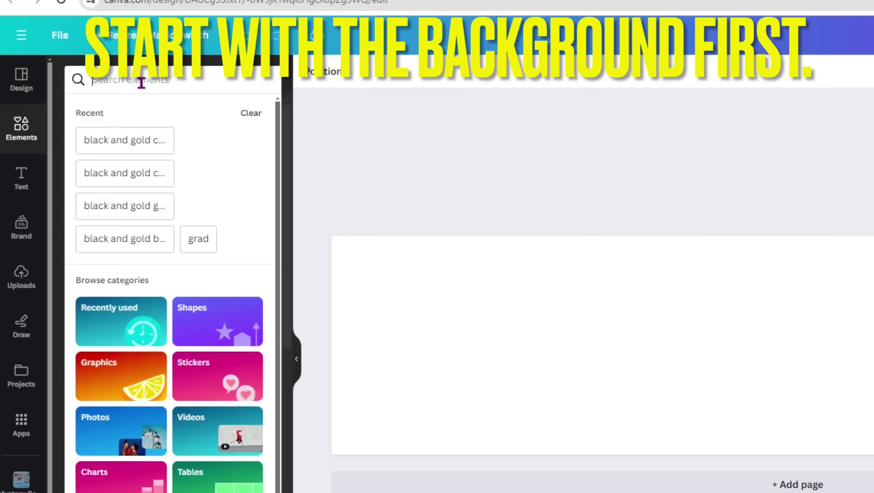
text(black)
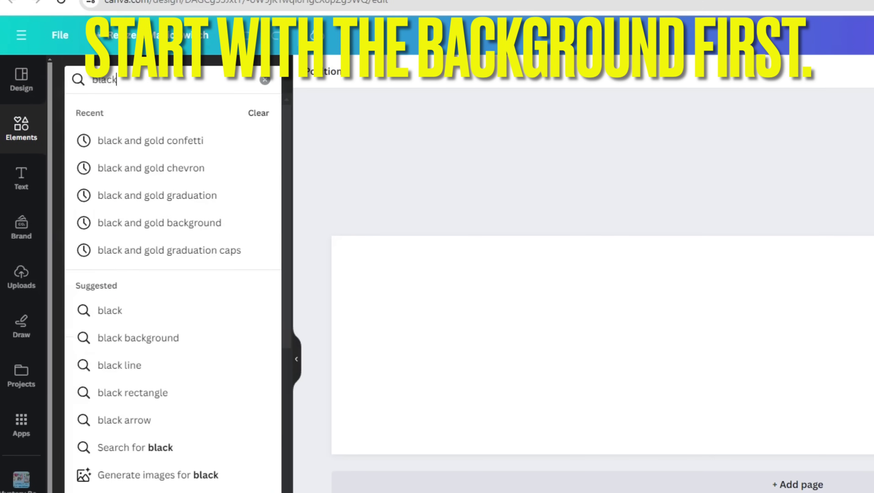
text( and gold back)
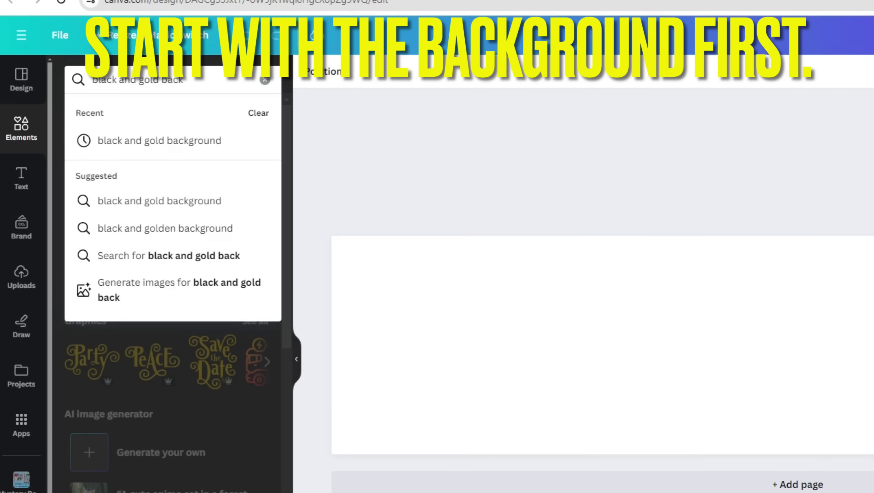
click(143, 147)
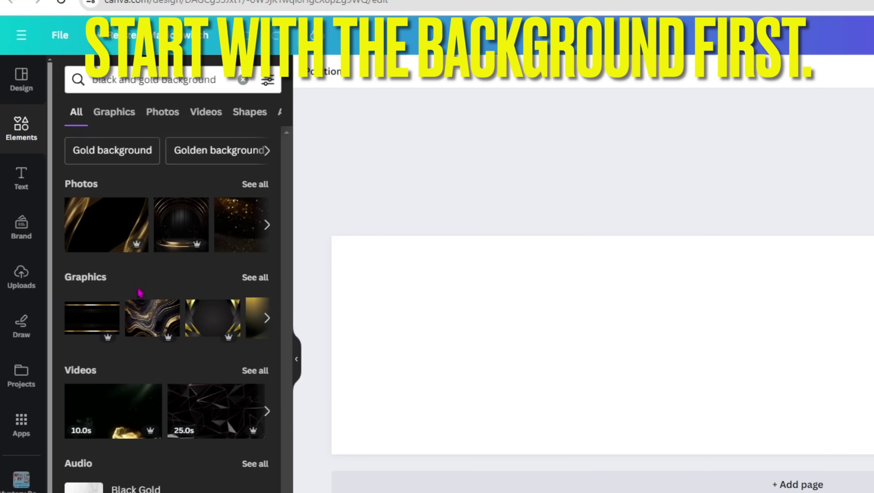
click(260, 280)
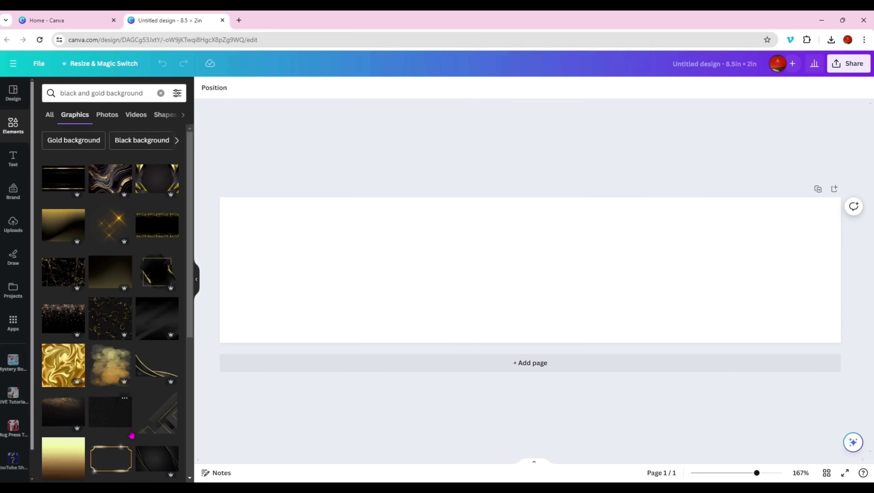
- Add the graphic of gold and black balloons with confetti and set it as the page background
scroll(131, 435, down, 5)
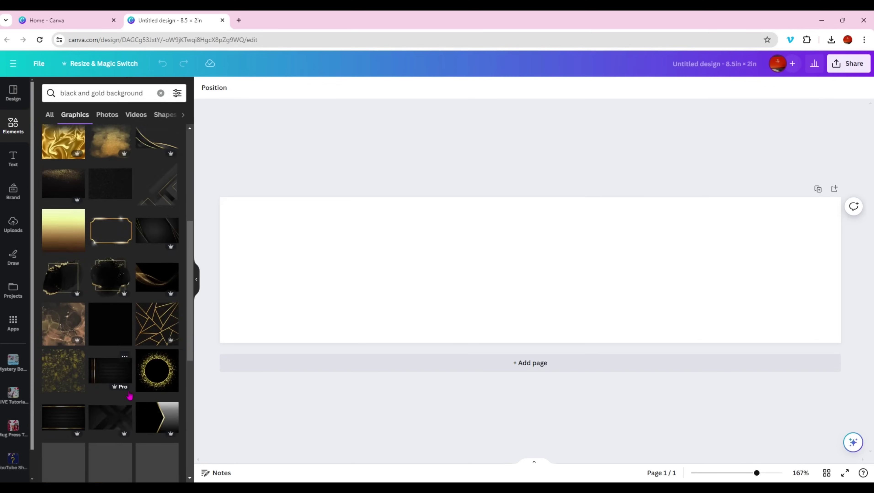
scroll(129, 396, down, 2)
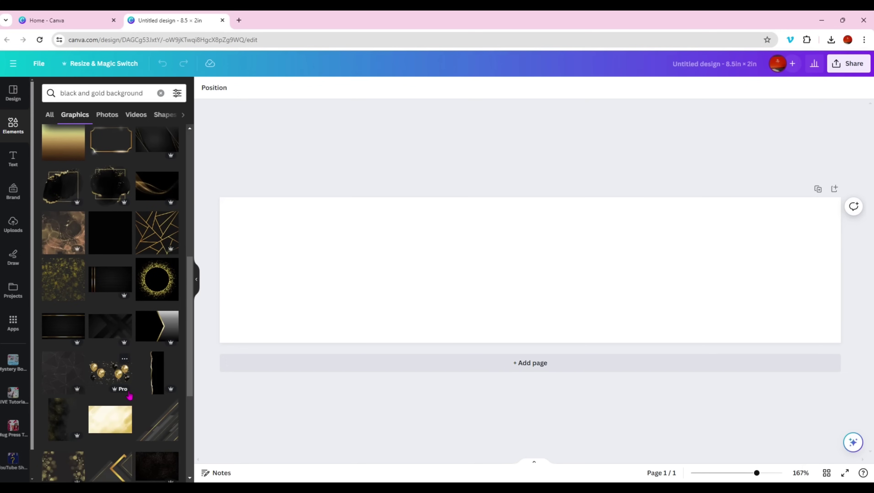
scroll(129, 396, down, 1)
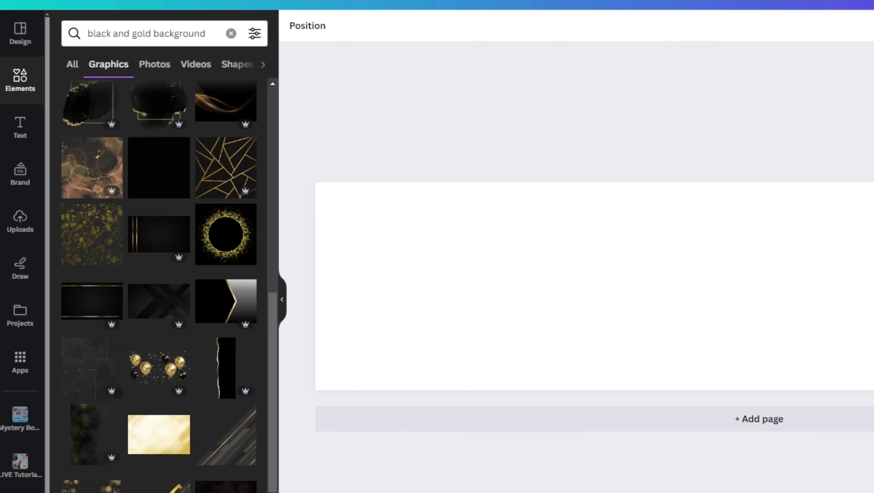
click(151, 381)
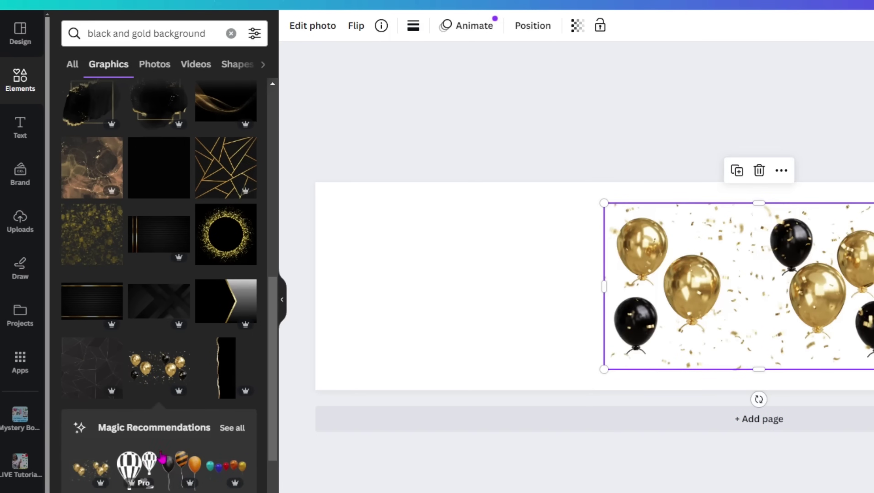
scroll(228, 469, down, 7)
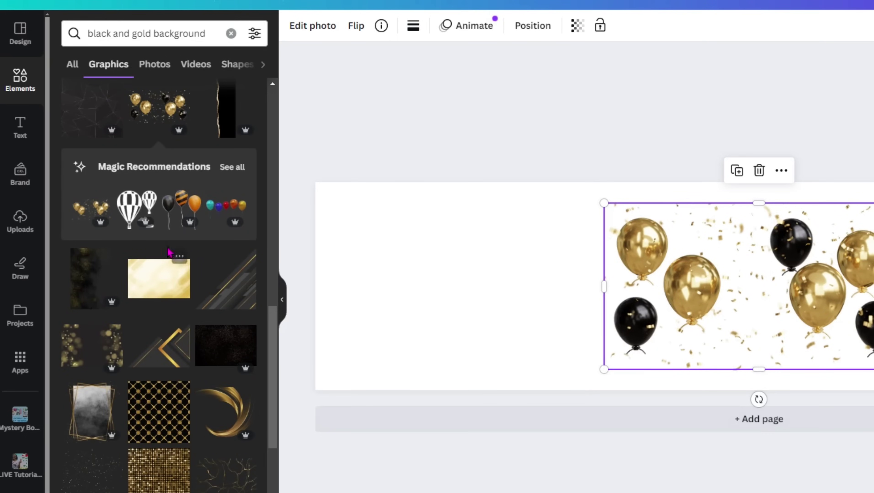
scroll(173, 252, up, 2)
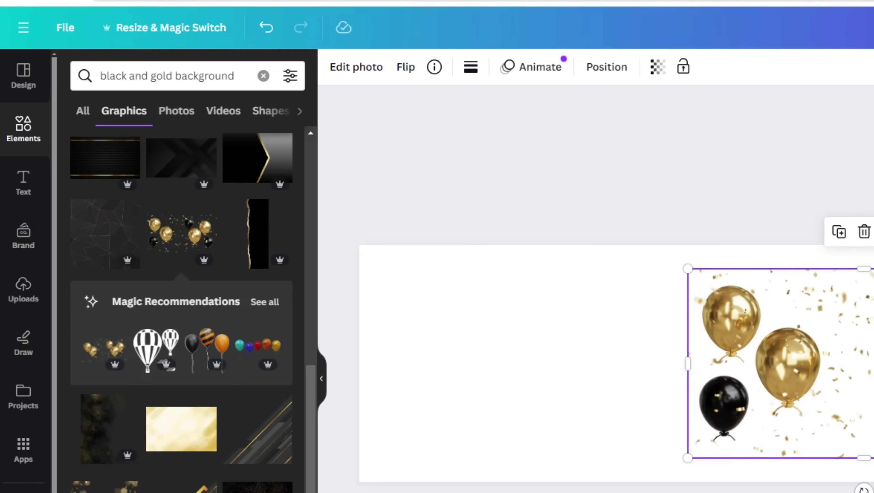
scroll(199, 447, down, 4)
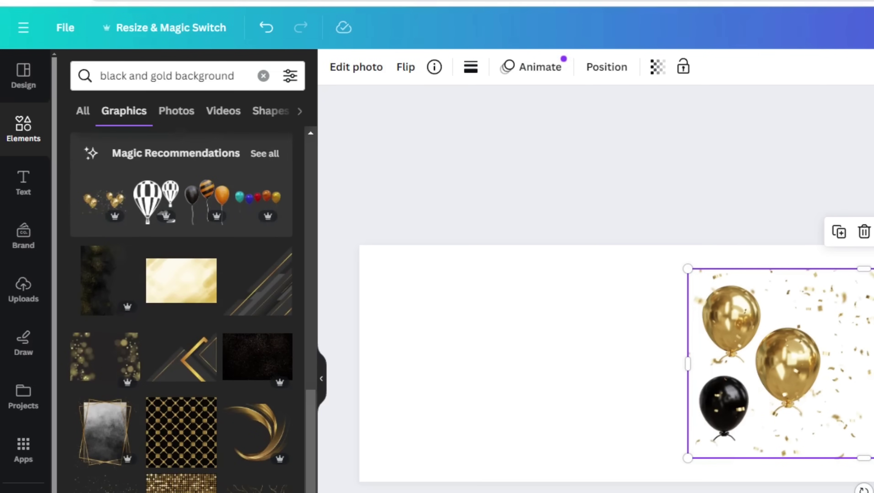
scroll(181, 304, down, 4)
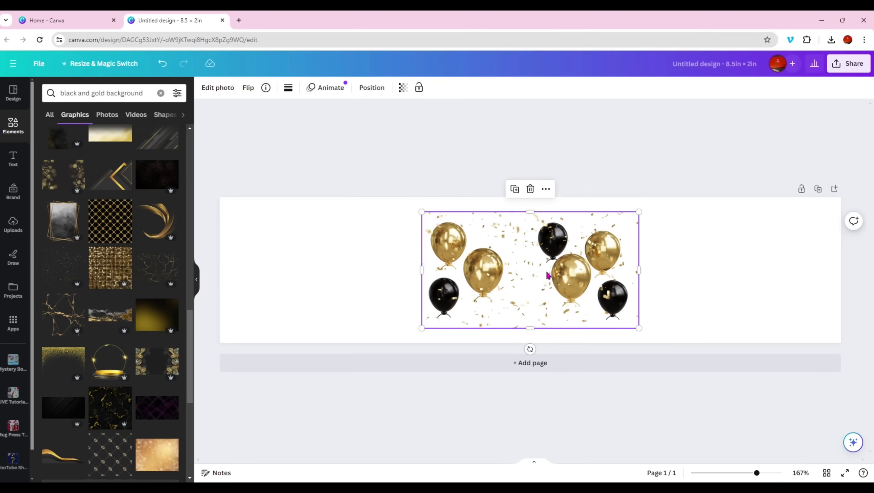
right_click(532, 264)
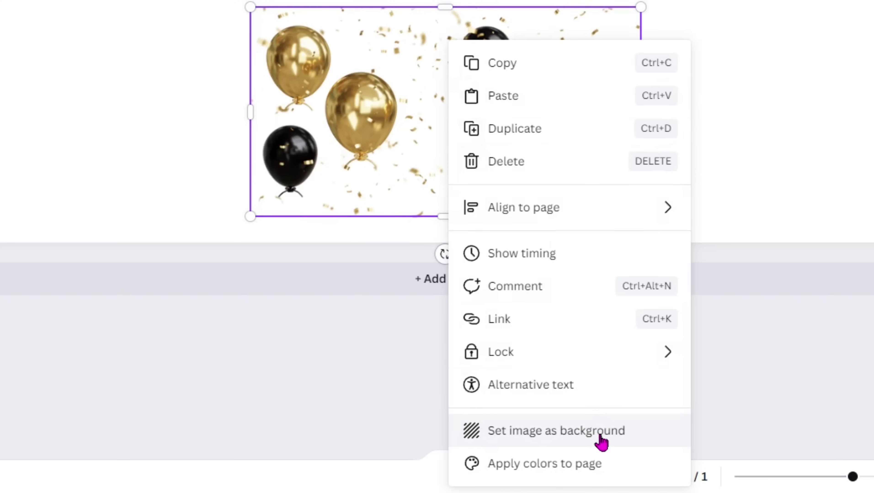
click(602, 443)
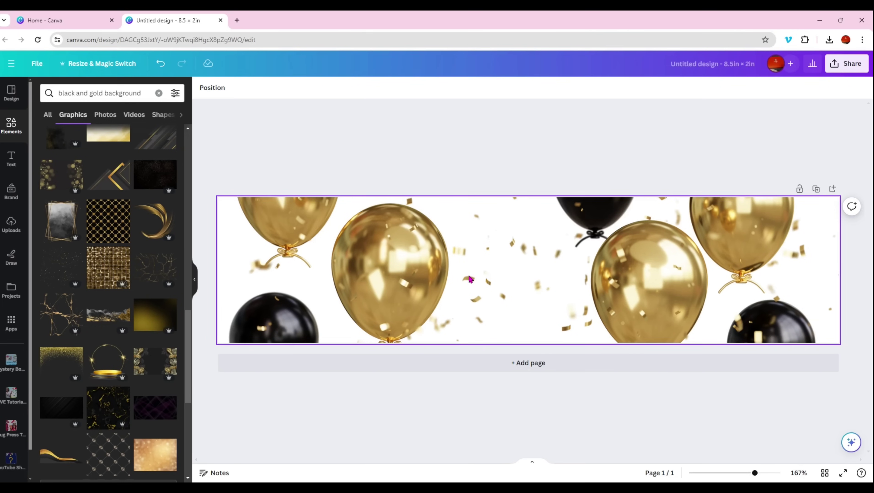
- Add the gold star confetti graphic and replace the balloon background with it
click(63, 270)
right_click(531, 286)
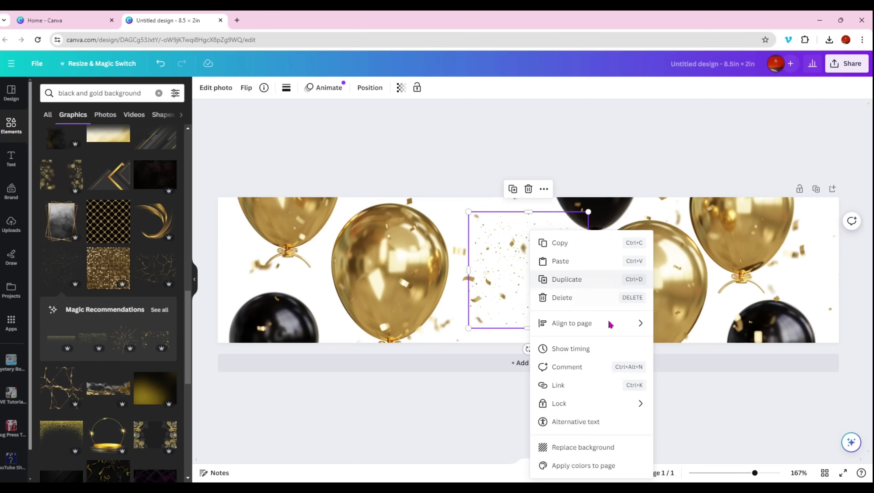
click(572, 448)
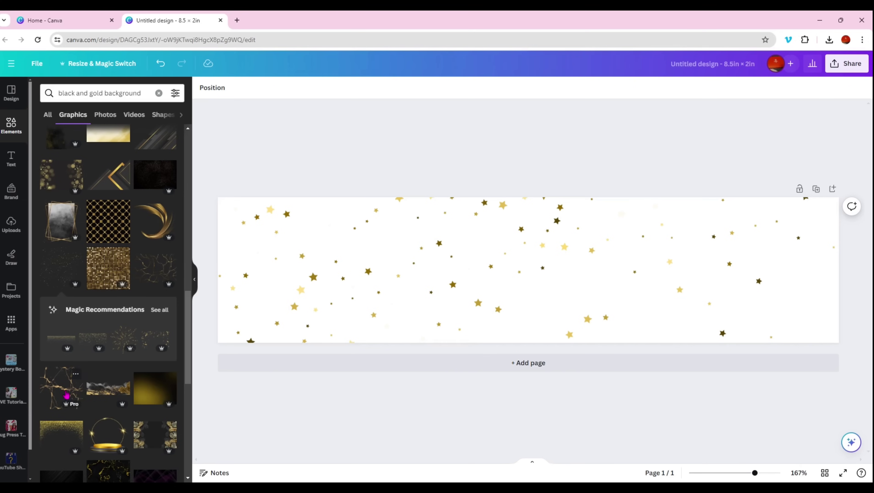
scroll(116, 337, down, 3)
scroll(116, 337, down, 8)
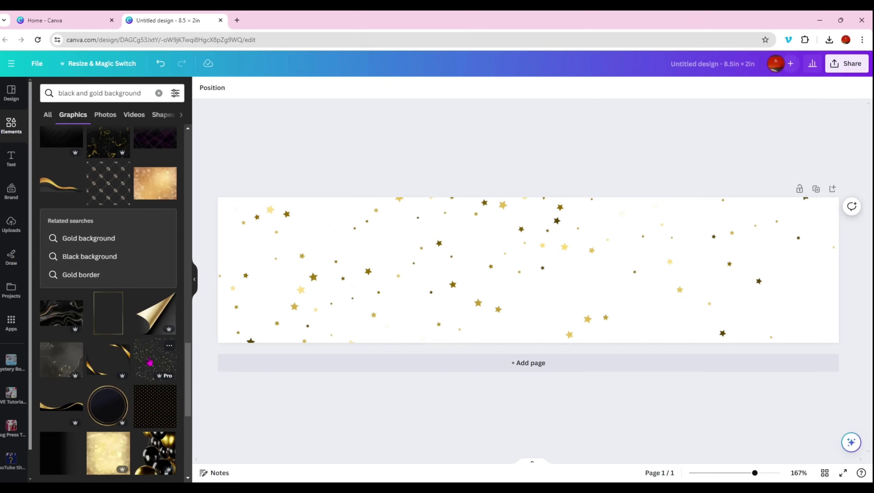
right_click(149, 362)
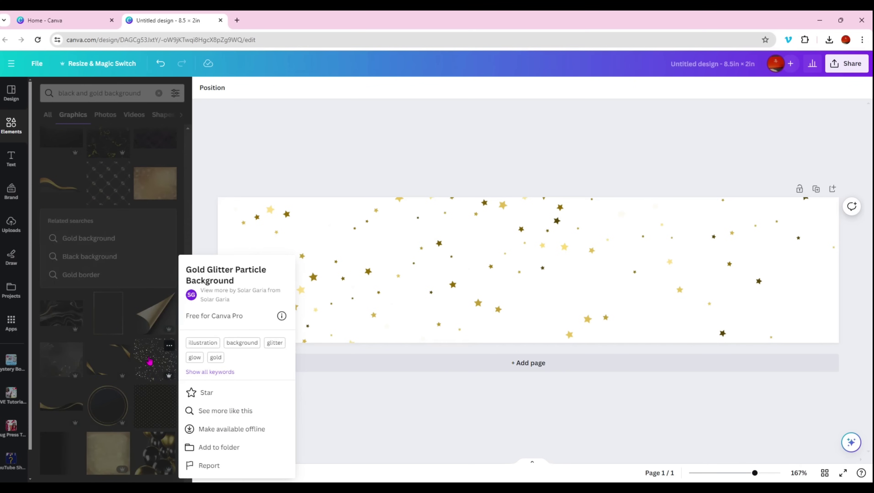
key(Escape)
- Detach the gold star image from the background and set it as the page background again
click(416, 277)
right_click(416, 277)
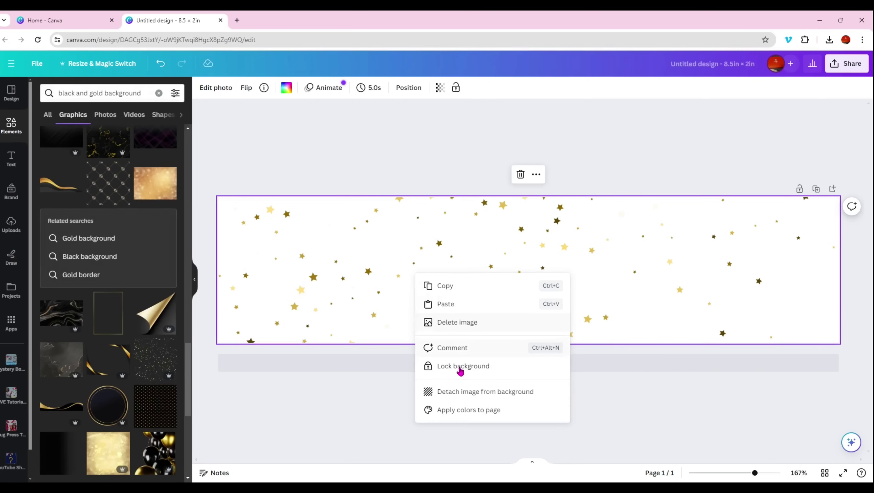
click(467, 392)
right_click(529, 284)
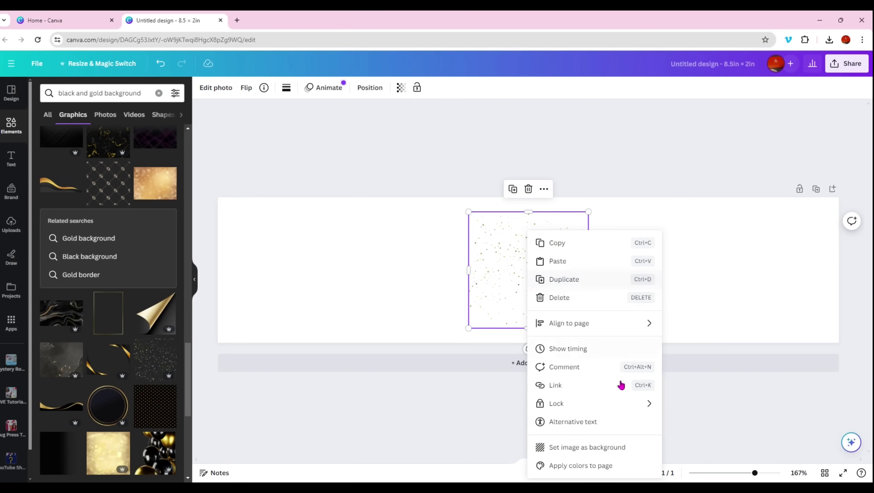
click(592, 448)
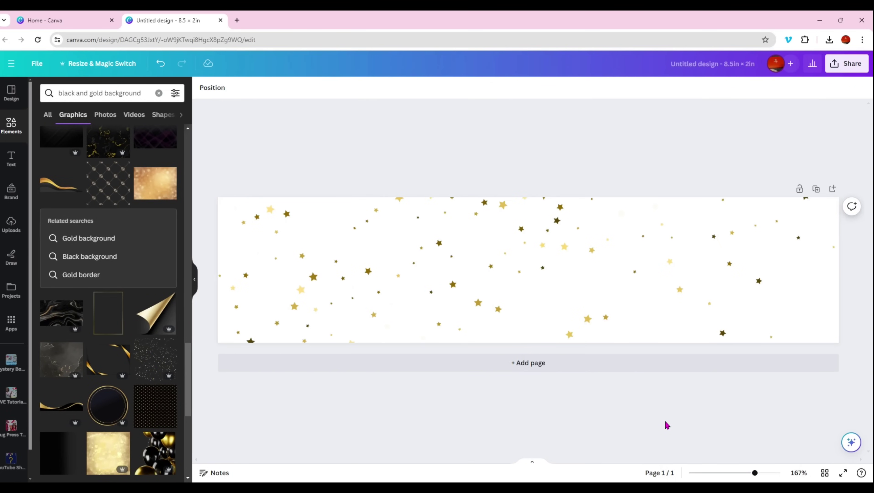
- Add the "Bronze Gold Glitter on Black Background" graphic and replace the star background with it
scroll(131, 405, down, 5)
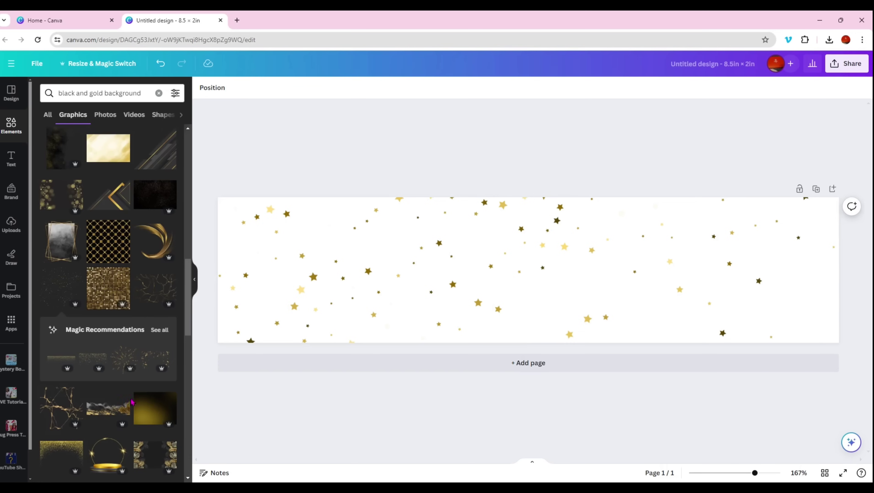
scroll(126, 311, down, 10)
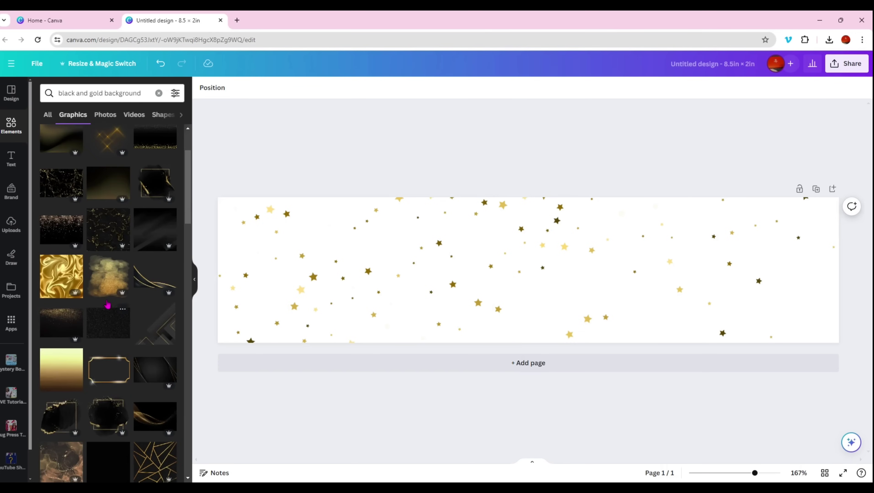
right_click(57, 229)
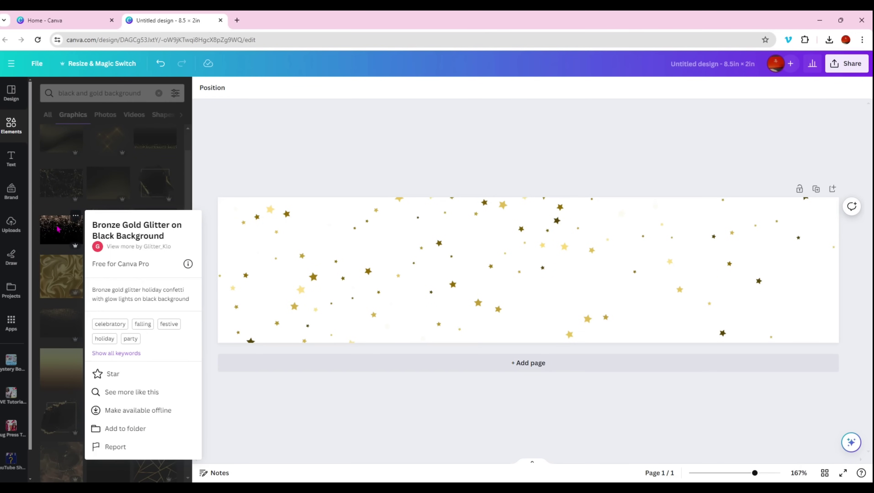
key(Escape)
click(63, 233)
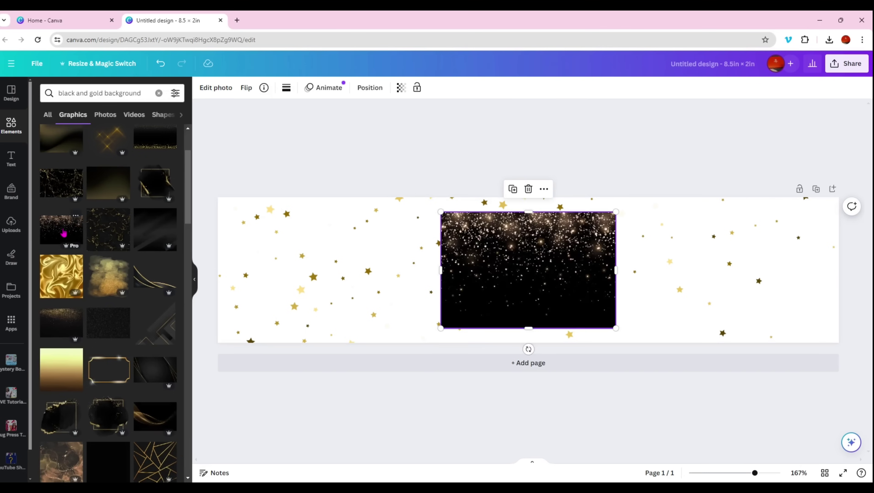
right_click(461, 231)
click(509, 449)
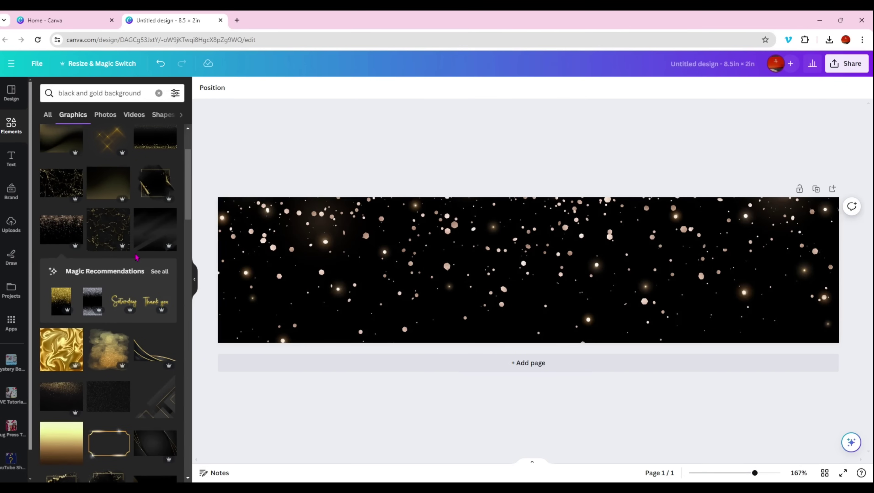
scroll(136, 257, up, 3)
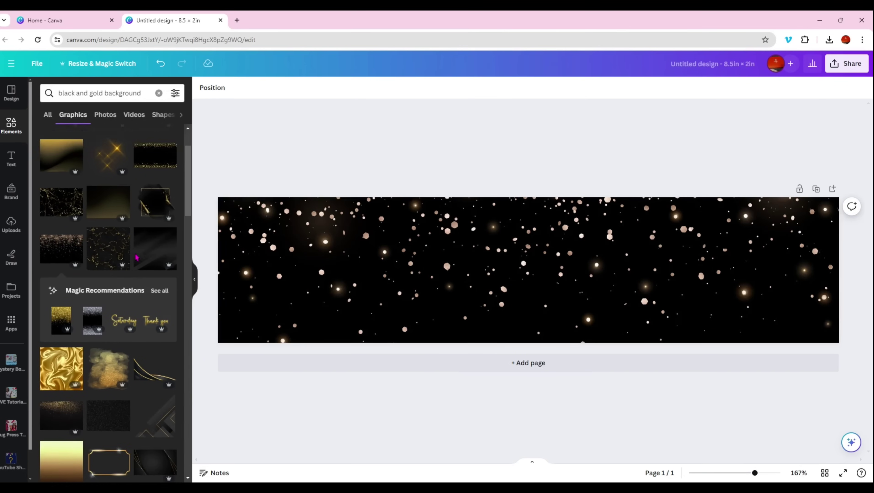
- Search the graphics for "black and gold graduation"
click(139, 93)
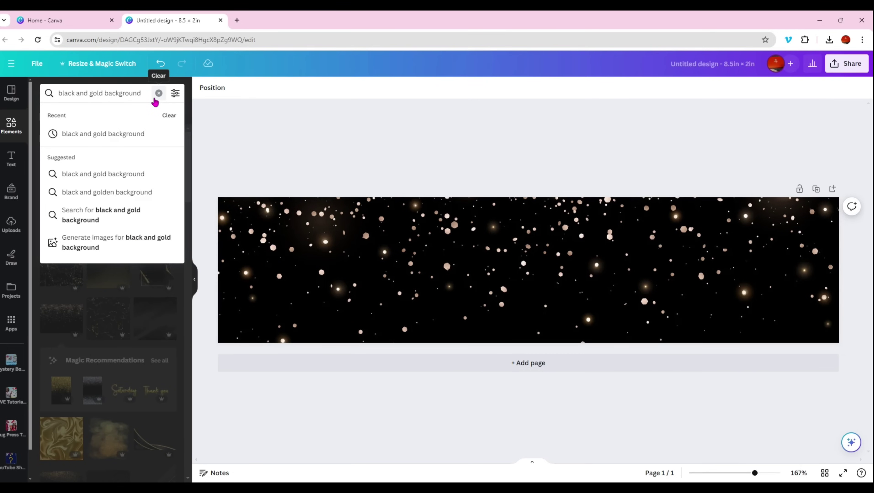
key(BackSpace)
key(BackSpace)
key(BackSpace)
key(BackSpace)
key(BackSpace)
key(BackSpace)
key(BackSpace)
key(BackSpace)
key(BackSpace)
key(BackSpace)
key(BackSpace)
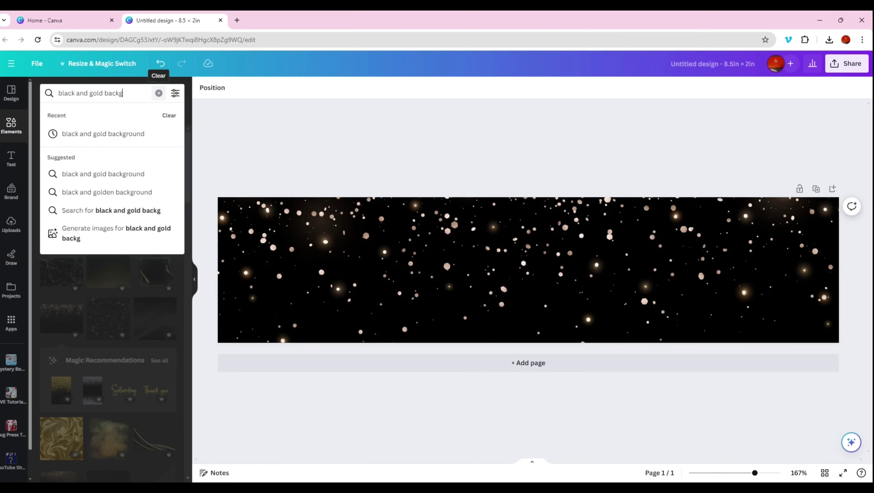
text(gradiato)
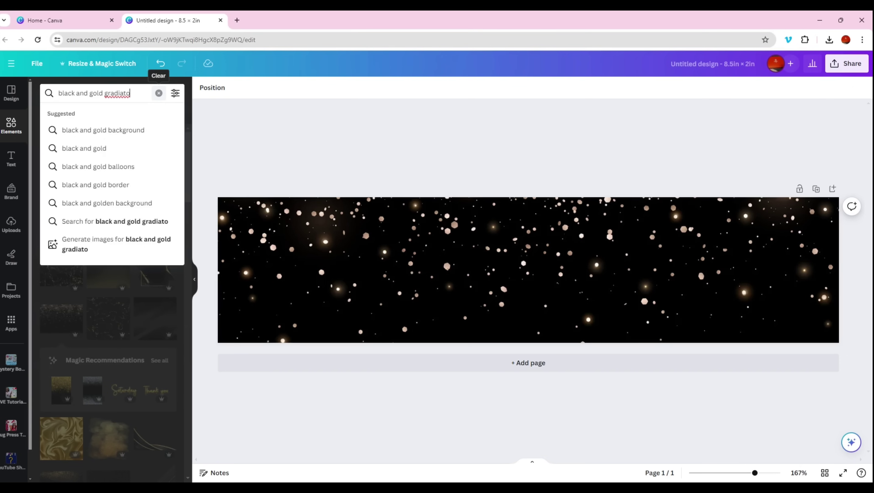
key(BackSpace)
key(BackSpace)
key(BackSpace)
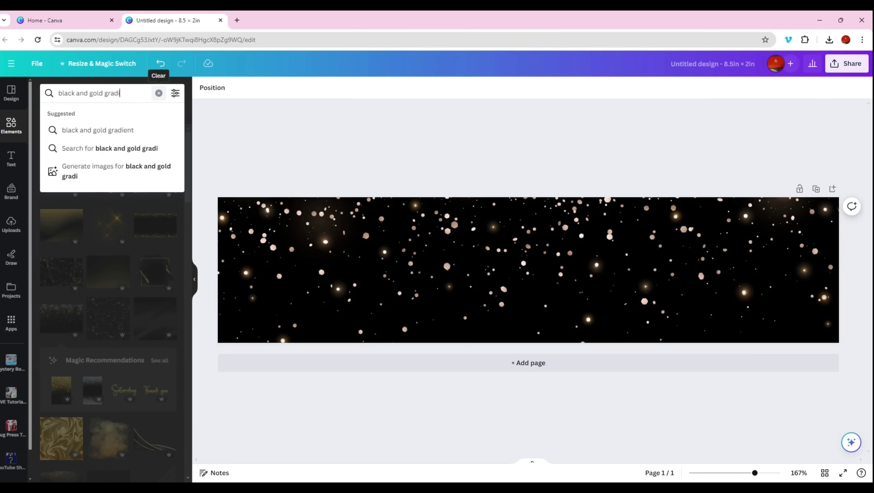
key(BackSpace)
text(uation)
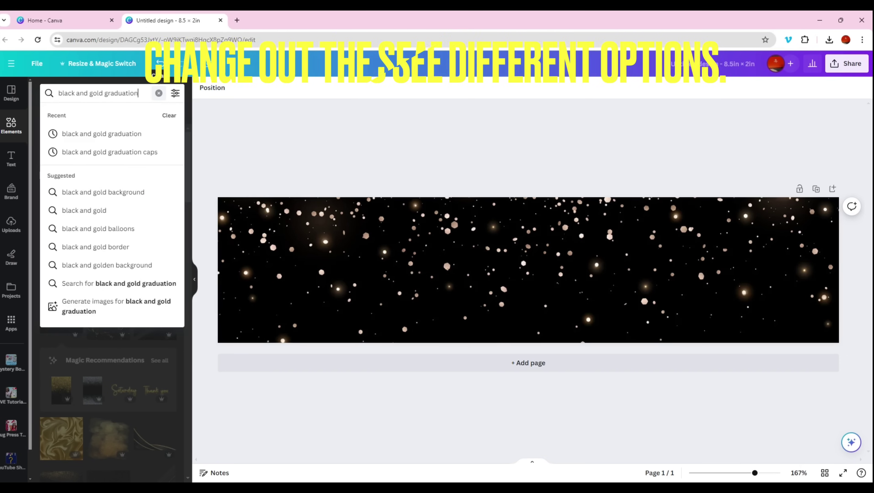
key(Return)
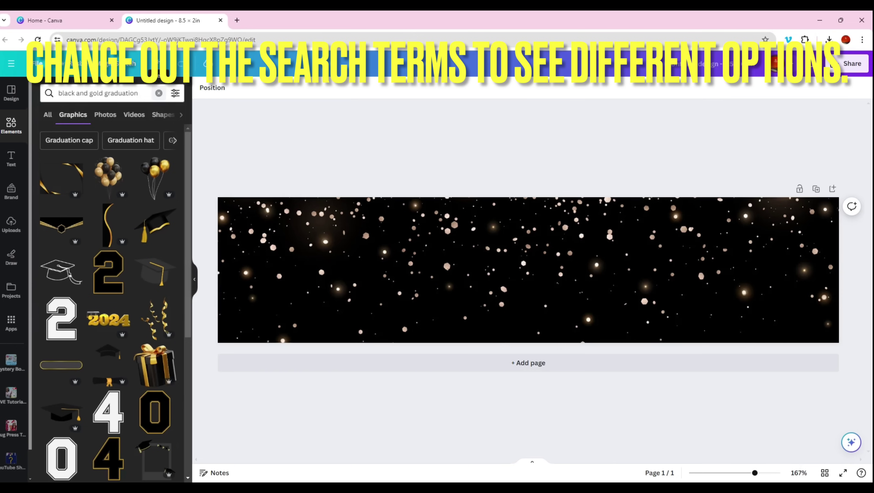
- Add the black and gold graduation pattern graphic with caps, diplomas and balloons, and try to make it the page background
scroll(129, 389, down, 2)
scroll(129, 388, down, 10)
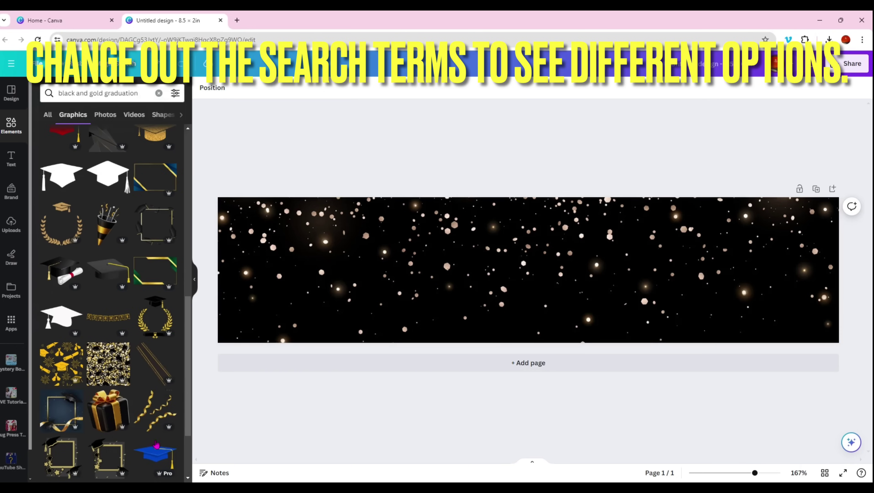
scroll(156, 444, down, 3)
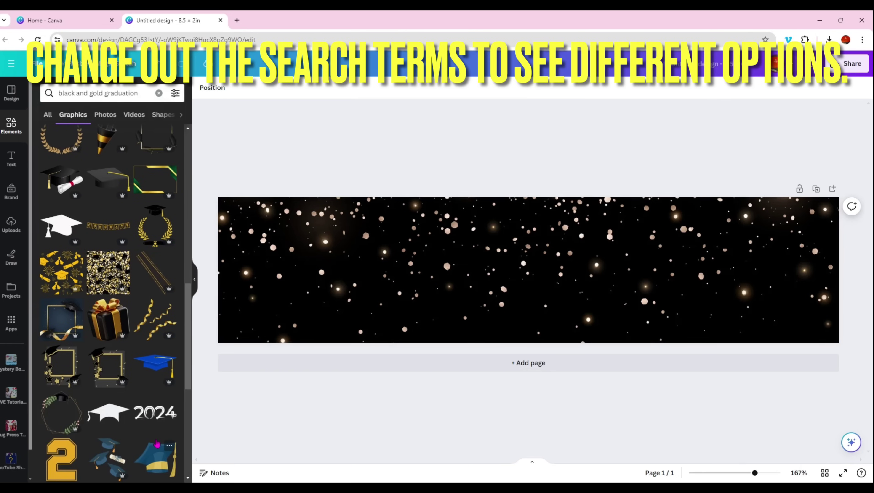
scroll(157, 445, down, 6)
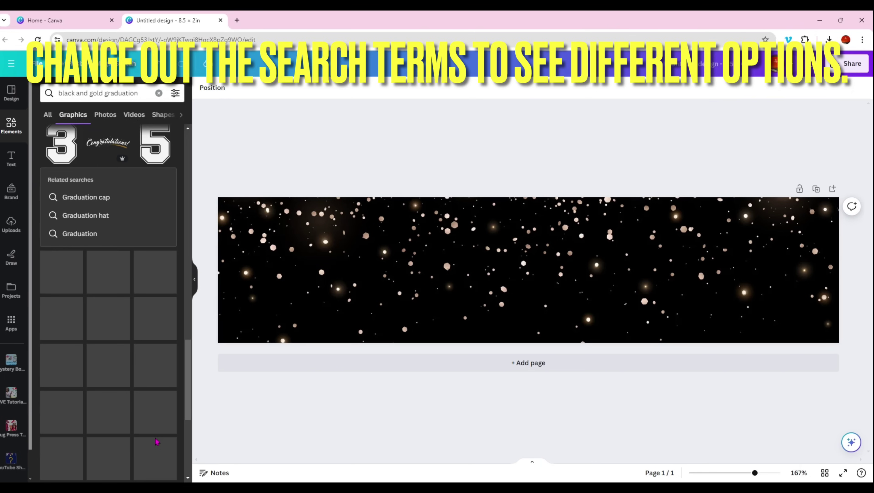
scroll(156, 442, down, 5)
scroll(157, 442, down, 3)
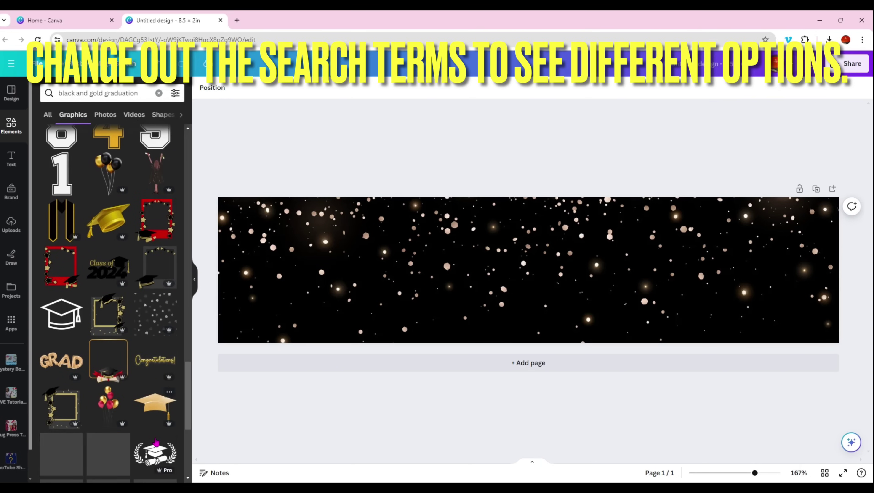
scroll(157, 443, down, 4)
scroll(157, 444, down, 4)
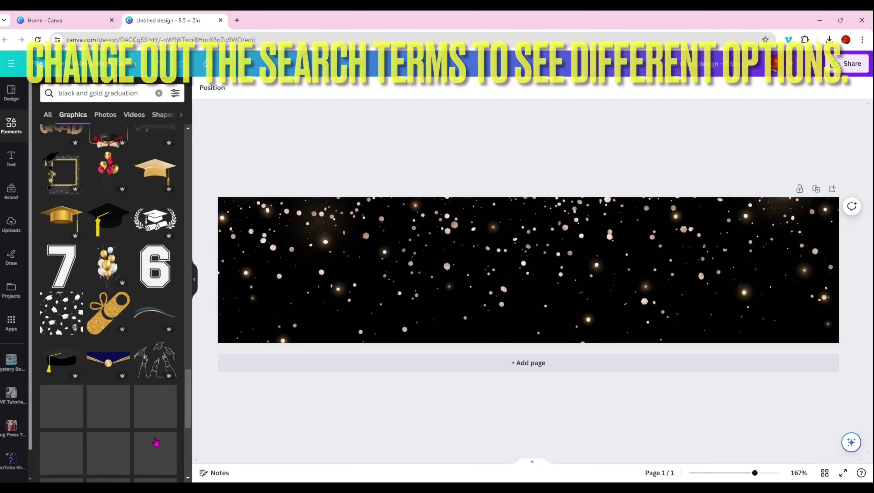
scroll(157, 443, down, 3)
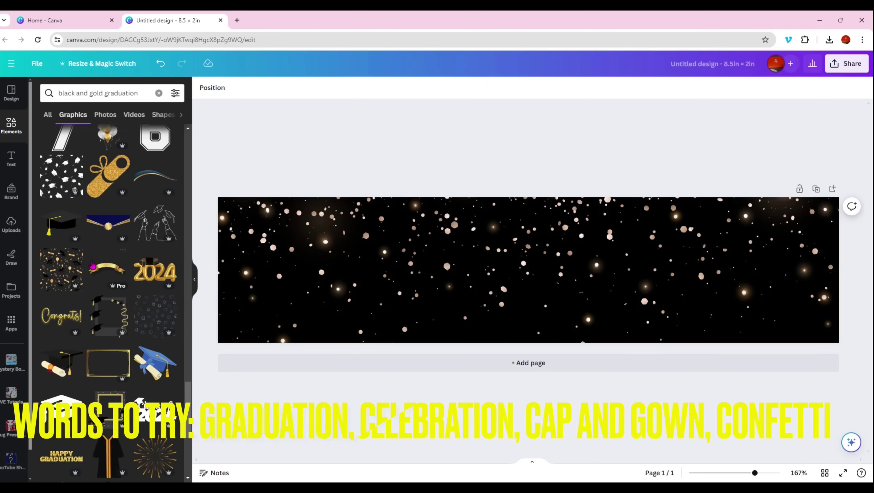
click(61, 270)
right_click(521, 271)
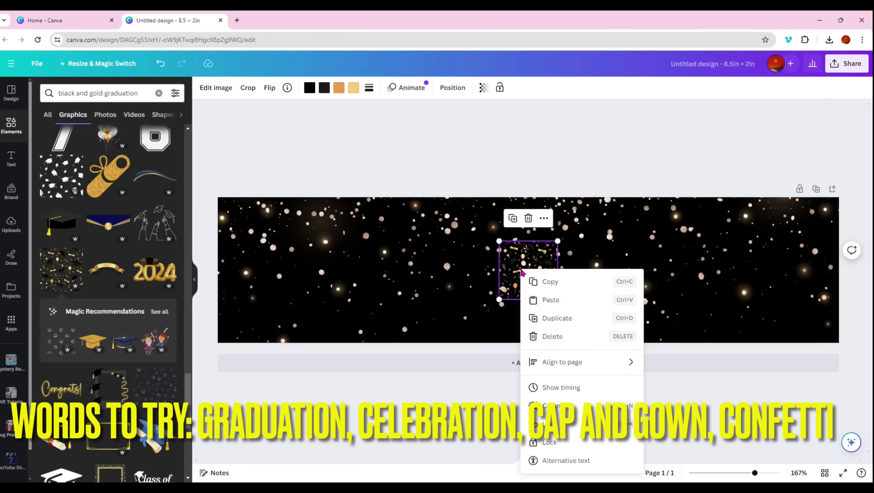
click(461, 309)
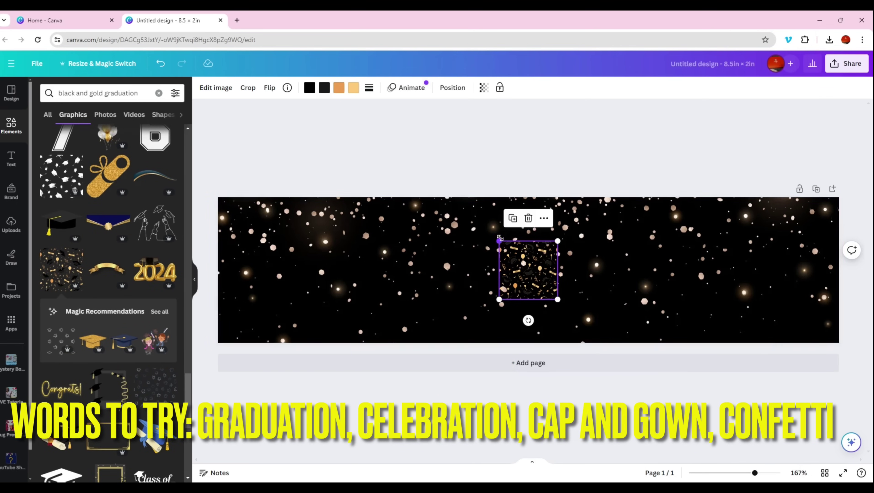
- Detach the bronze glitter image from the page background and delete it
click(438, 264)
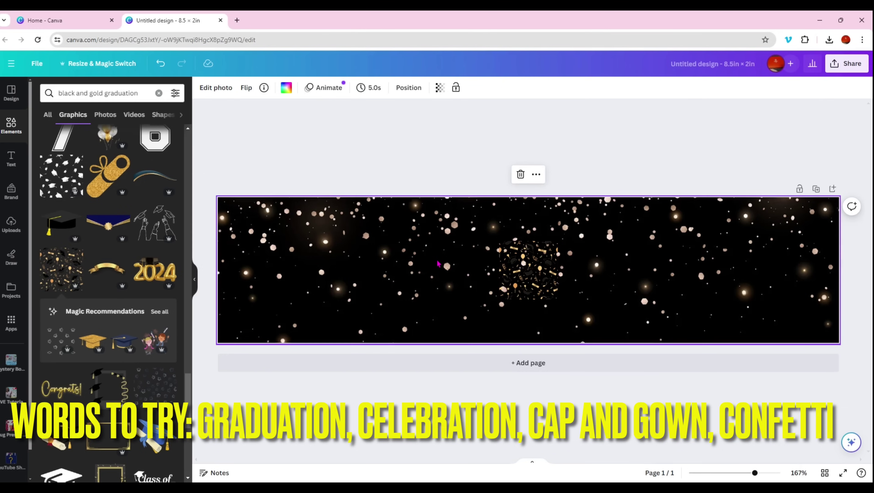
right_click(411, 262)
click(488, 382)
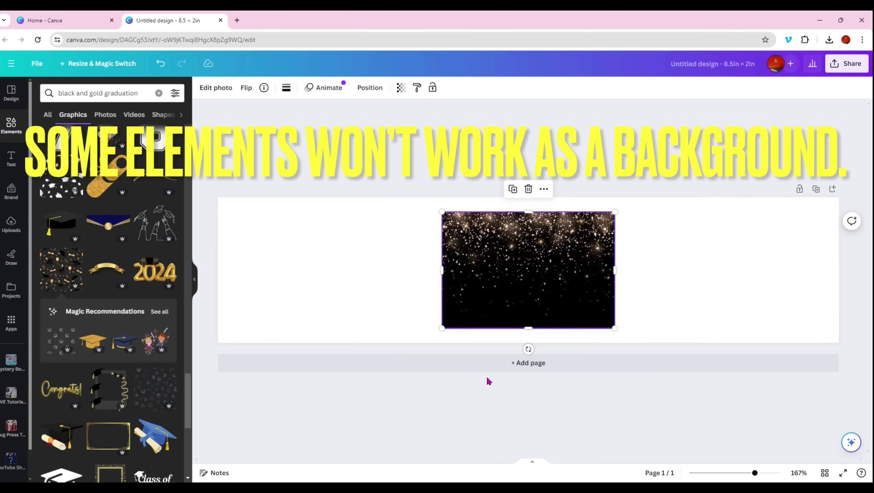
click(527, 189)
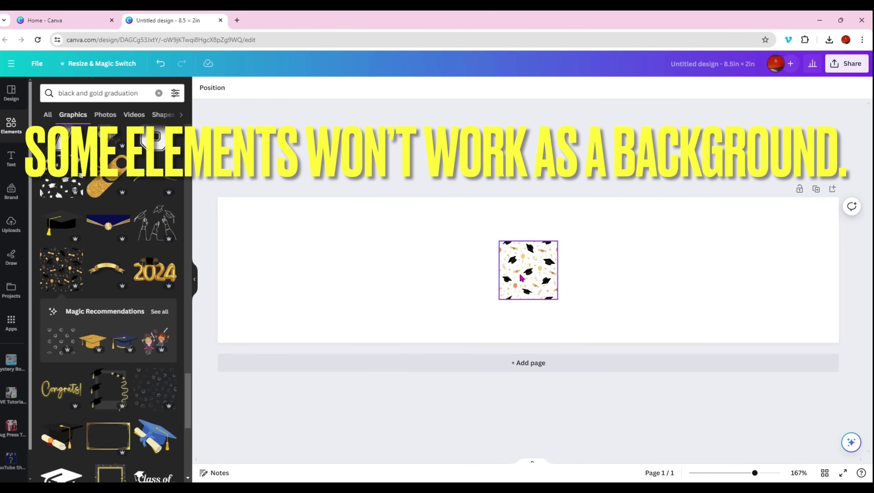
- Try again to set the graduation cap pattern graphic as the background of the blank page
click(523, 277)
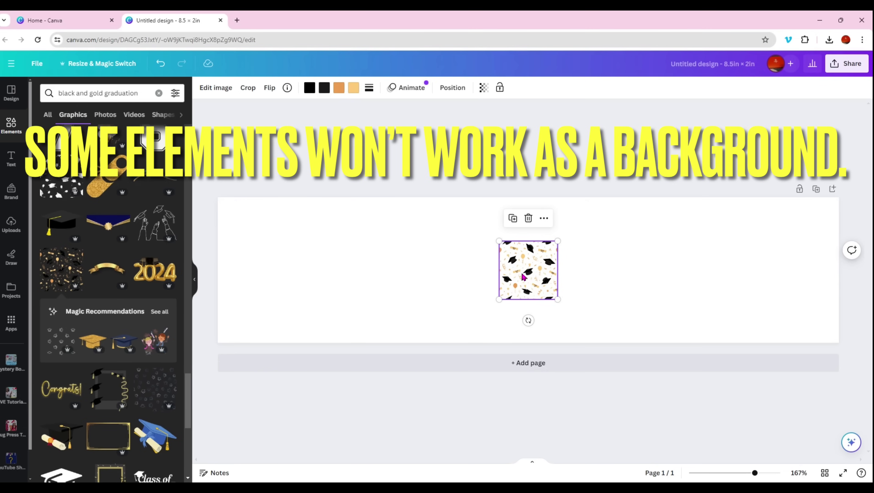
right_click(523, 277)
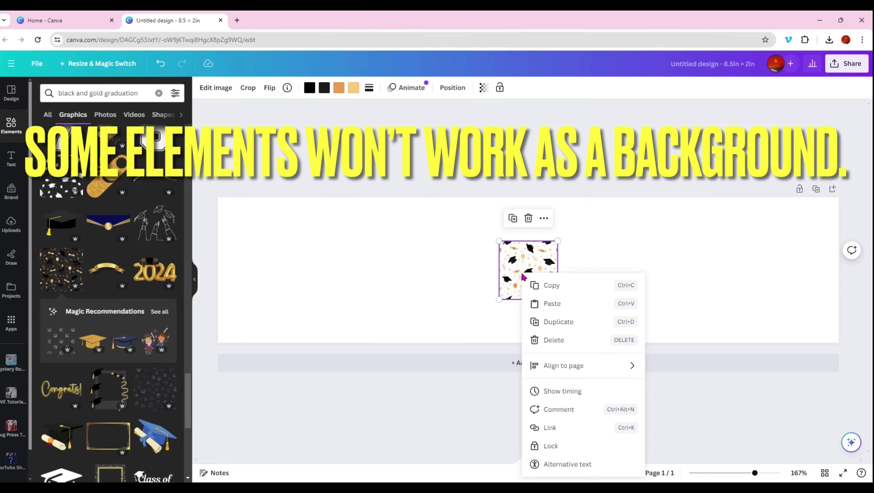
click(457, 267)
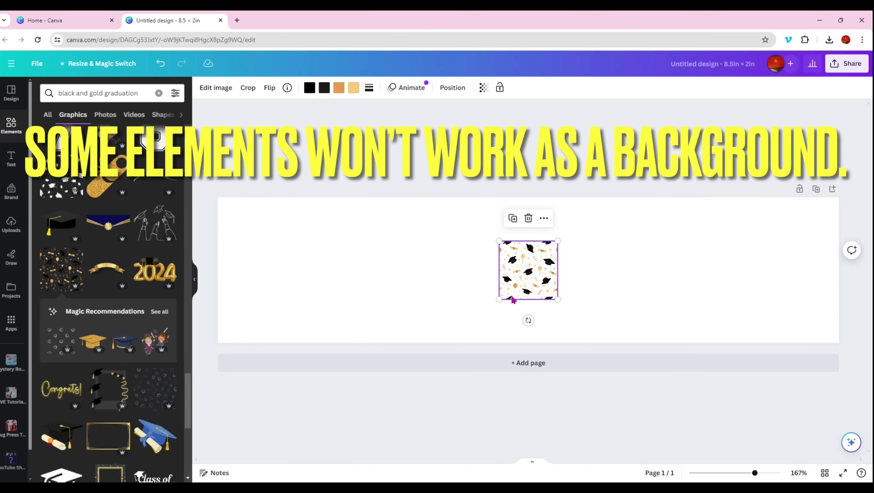
- Enlarge the graduation cap pattern graphic beyond the page height and align it with the page's left edge
drag(499, 300, 427, 339)
drag(445, 241, 384, 204)
drag(401, 275, 221, 275)
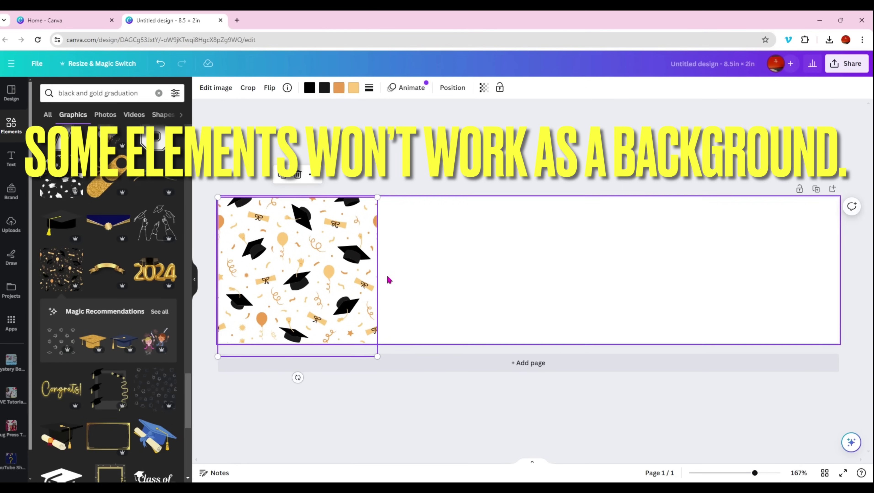
drag(377, 198, 667, 290)
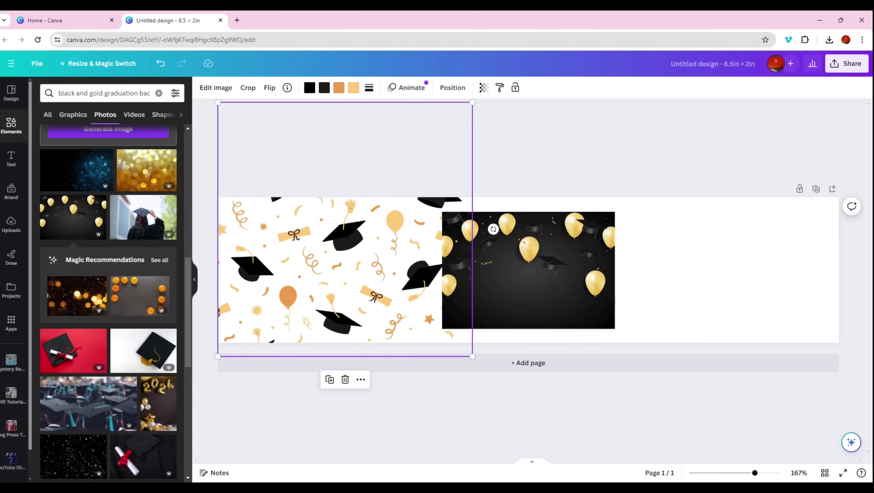
- Remove the graduation cap pattern and fill the page with the black photo of gold balloons and graduation caps
right_click(312, 280)
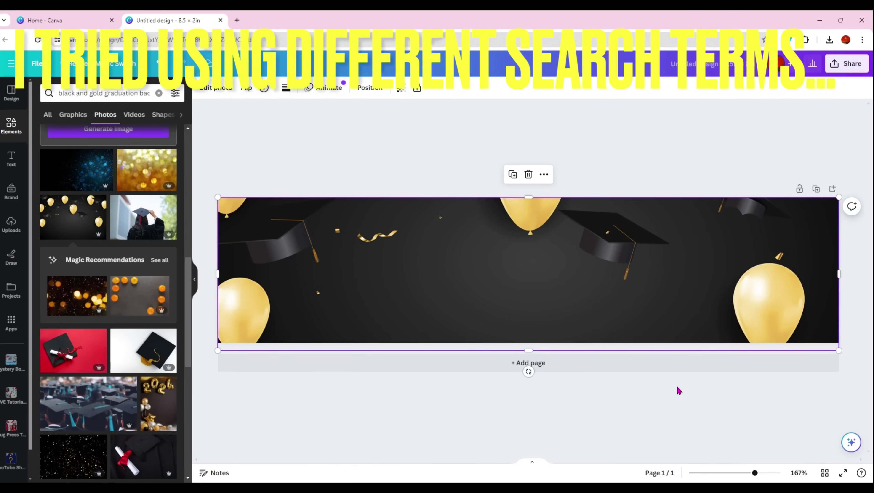
click(678, 390)
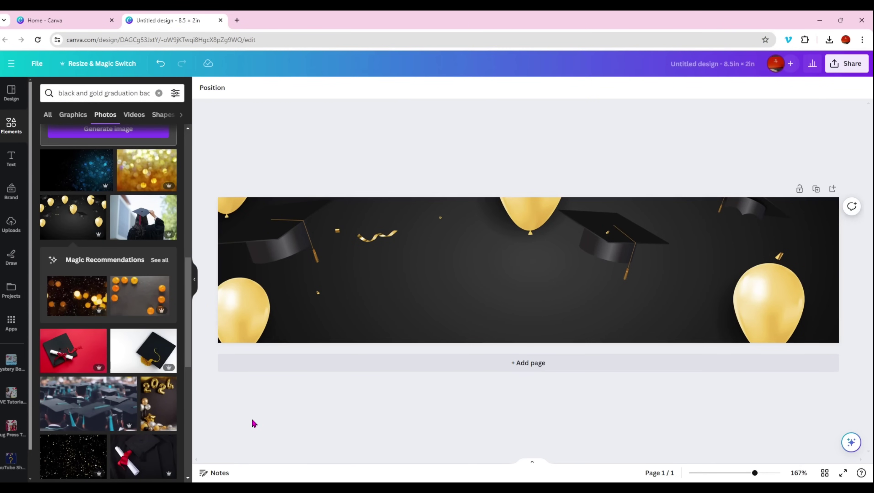
- Replace the balloon photo with the photo of gold glitter falling on black and set it as the page background
scroll(94, 394, down, 15)
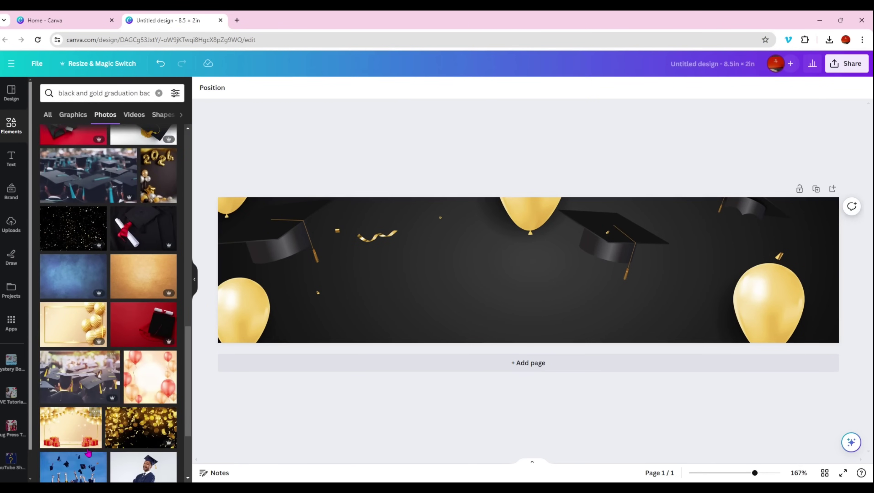
scroll(88, 453, down, 10)
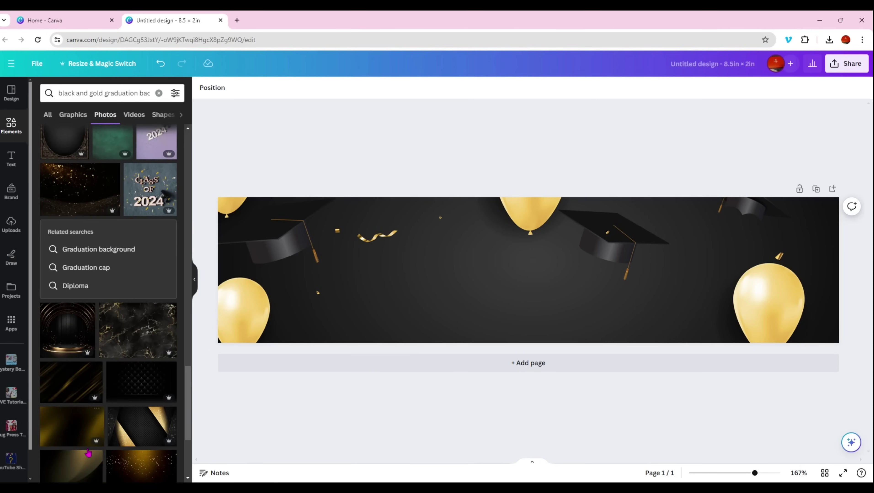
scroll(88, 454, down, 8)
click(66, 270)
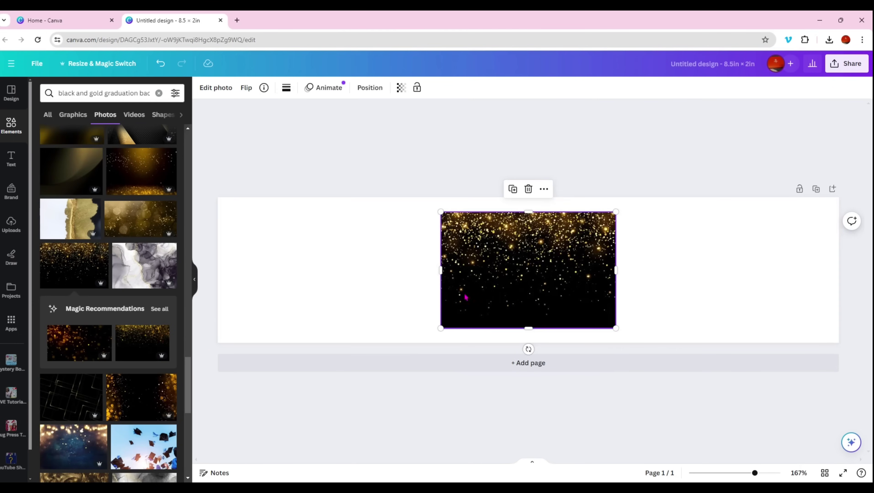
right_click(515, 290)
click(559, 448)
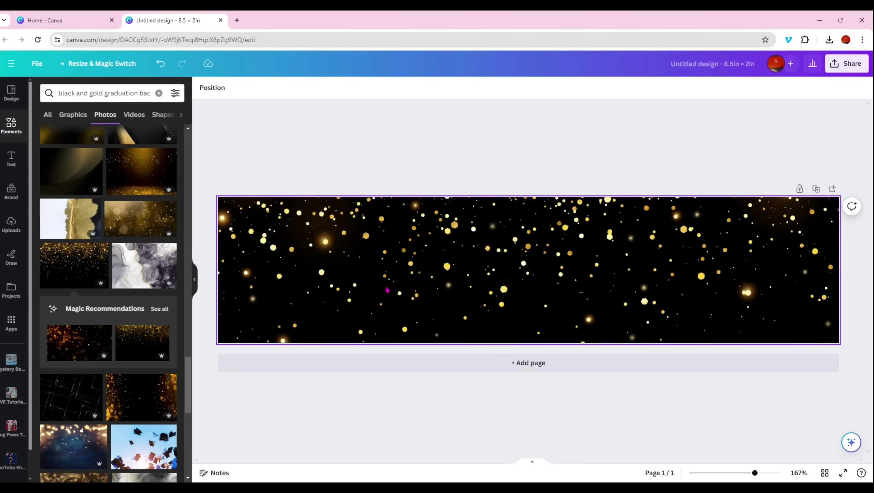
- Add the upright oval frame from the Frames elements to the centre of the page
click(15, 140)
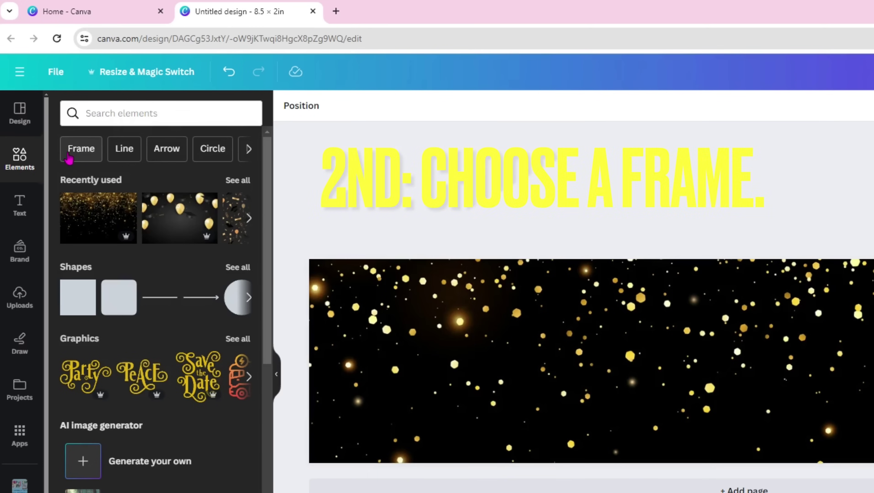
click(81, 149)
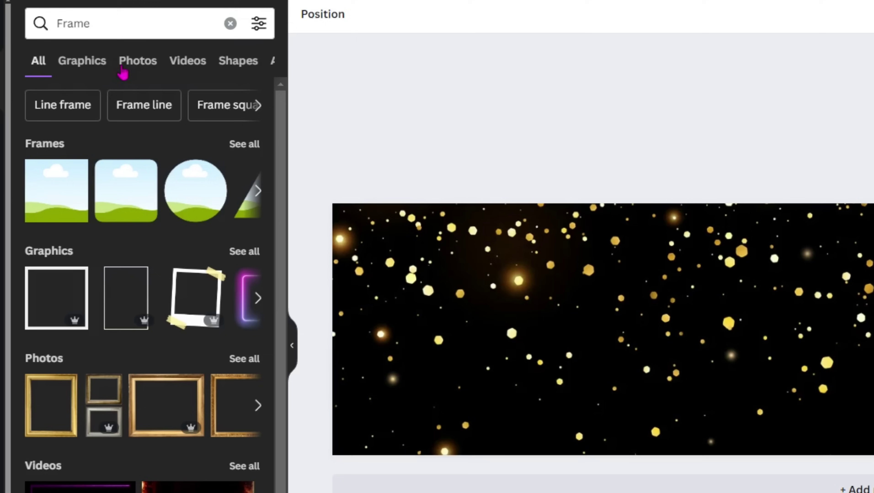
click(246, 145)
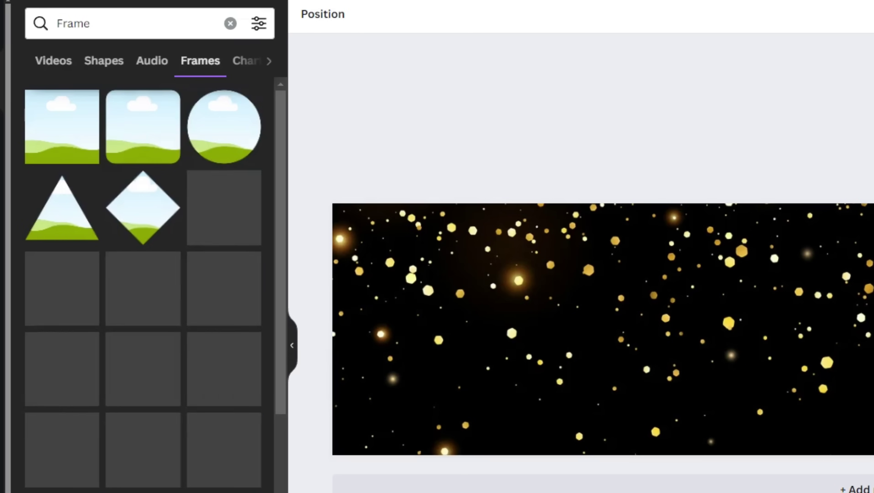
scroll(143, 287, down, 5)
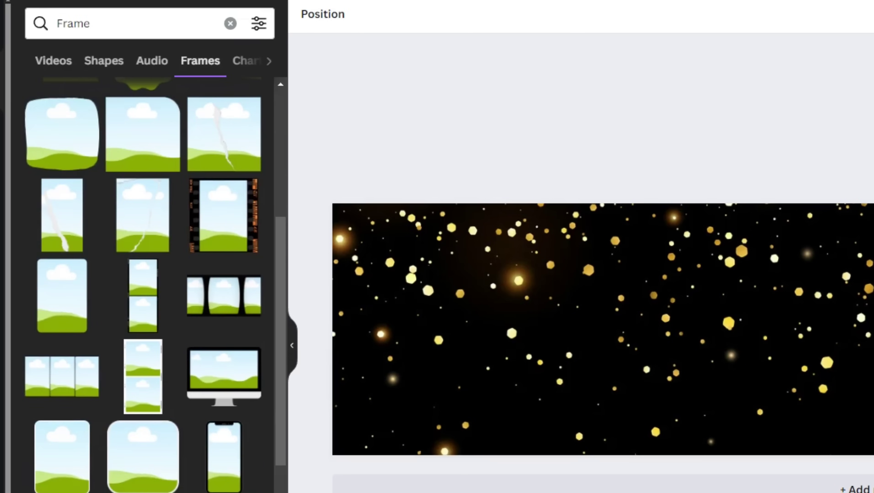
scroll(168, 416, down, 5)
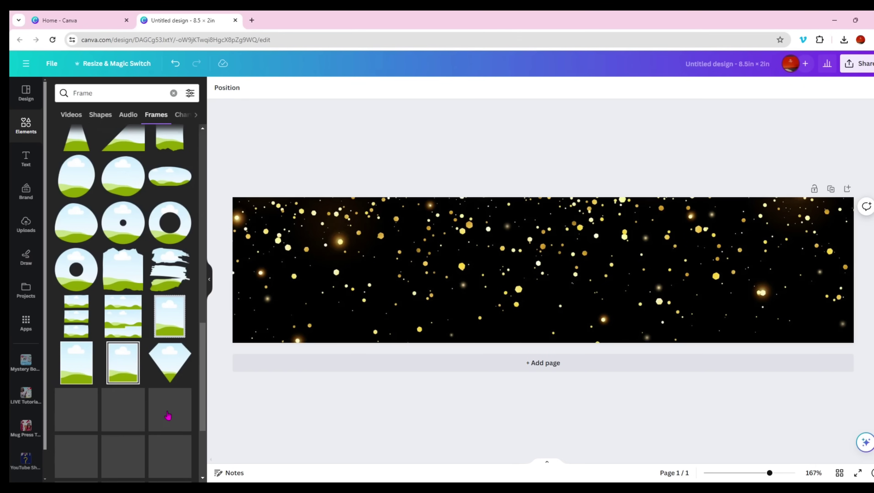
scroll(168, 416, down, 3)
scroll(168, 417, down, 3)
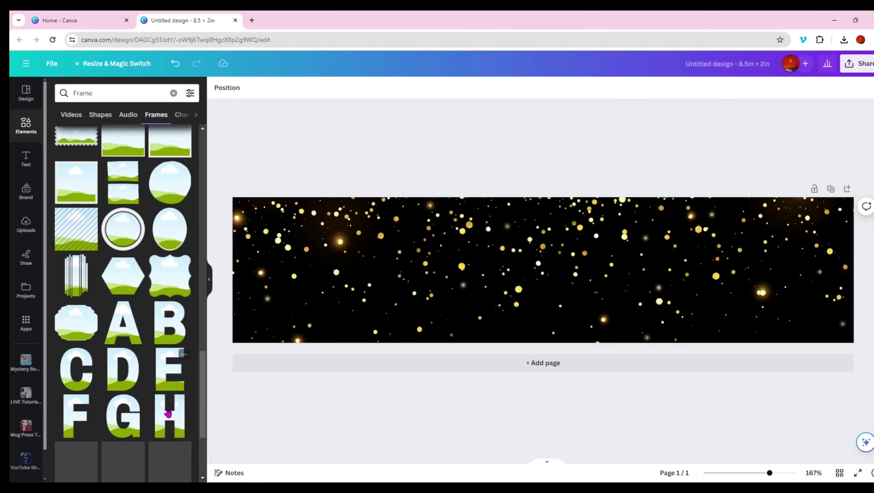
click(167, 235)
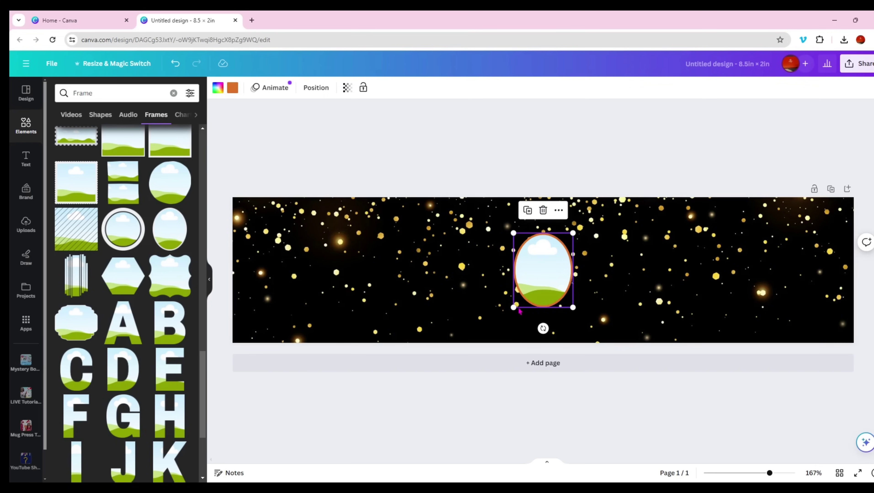
- Enlarge the oval frame to nearly the page height and fill it with the uploaded photo of the graduate raising her cap
drag(513, 305, 499, 336)
drag(572, 234, 589, 211)
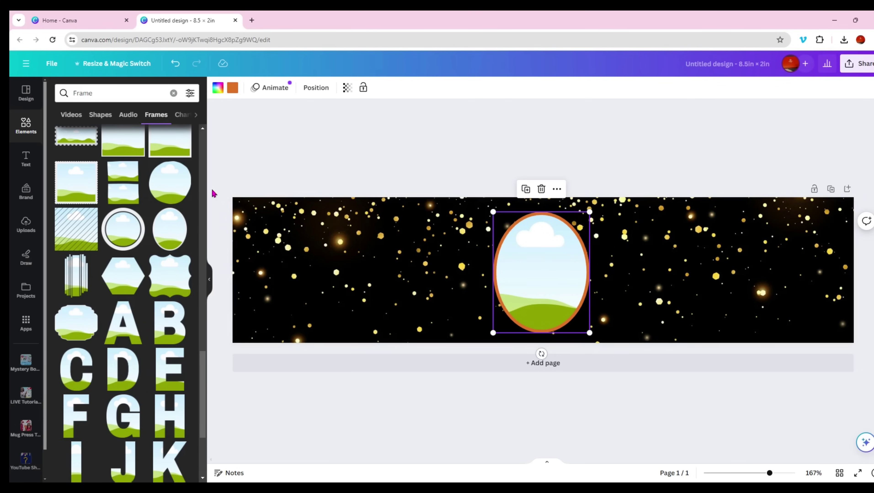
click(30, 225)
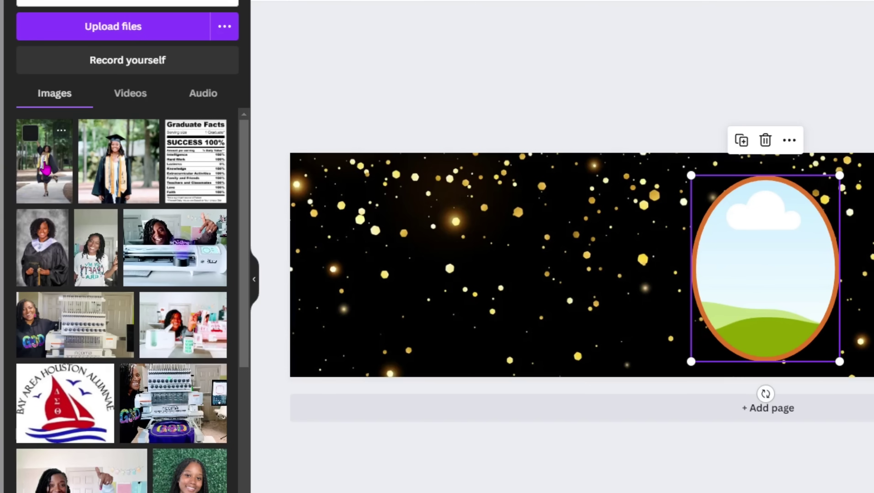
drag(45, 170, 764, 270)
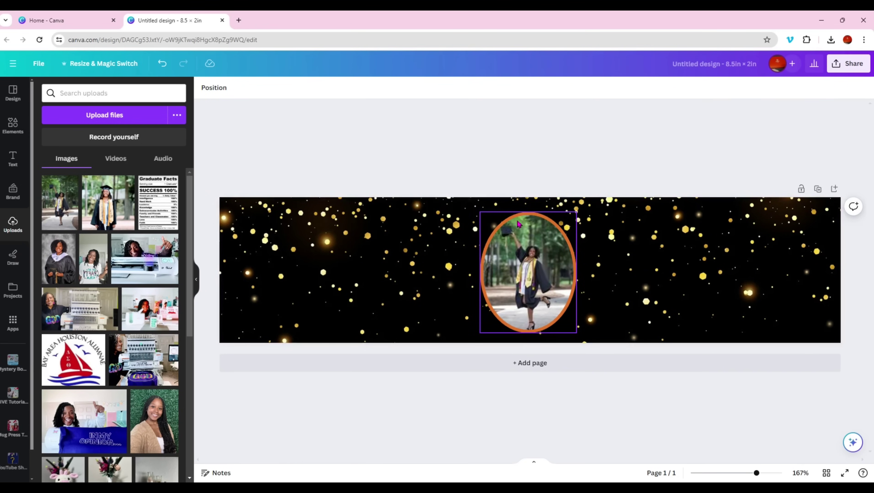
- Change the oval photo frame's border colour to the yellow of the Luscious Lemonade palette
click(528, 217)
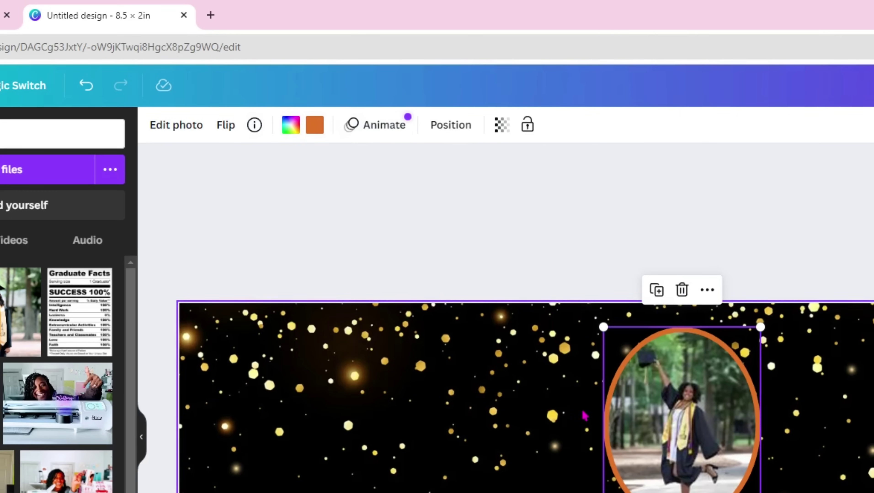
click(600, 418)
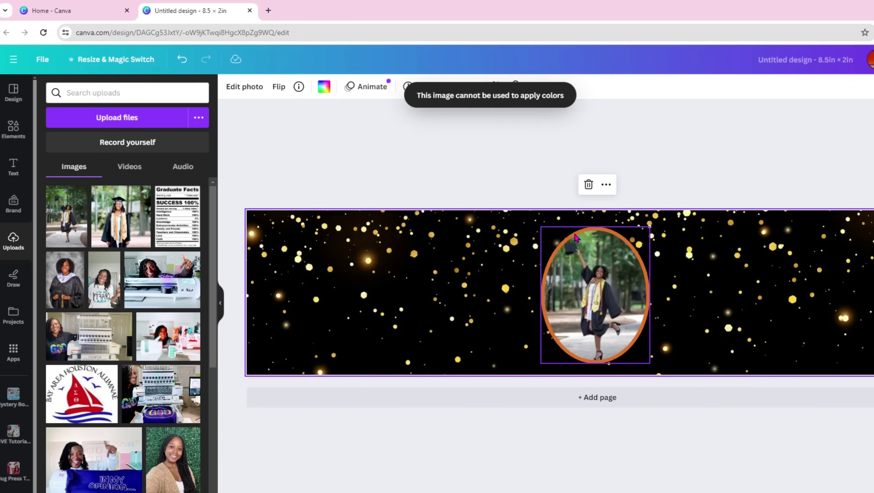
click(575, 238)
click(341, 89)
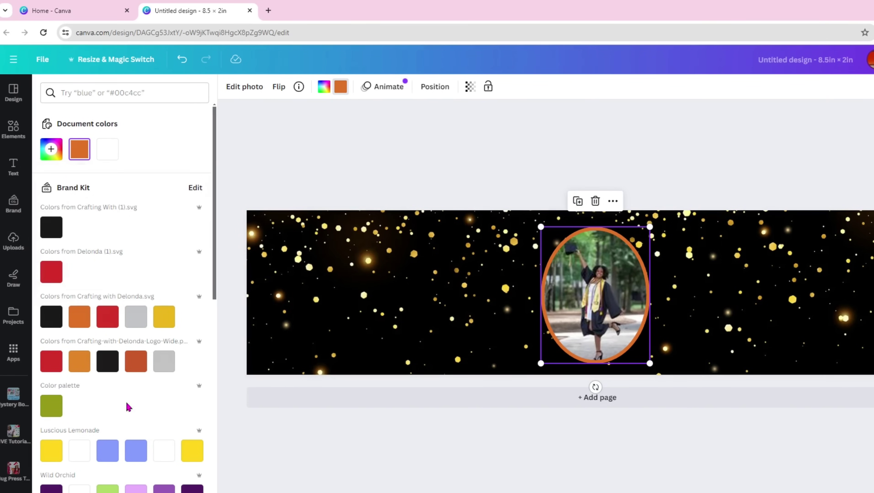
click(53, 456)
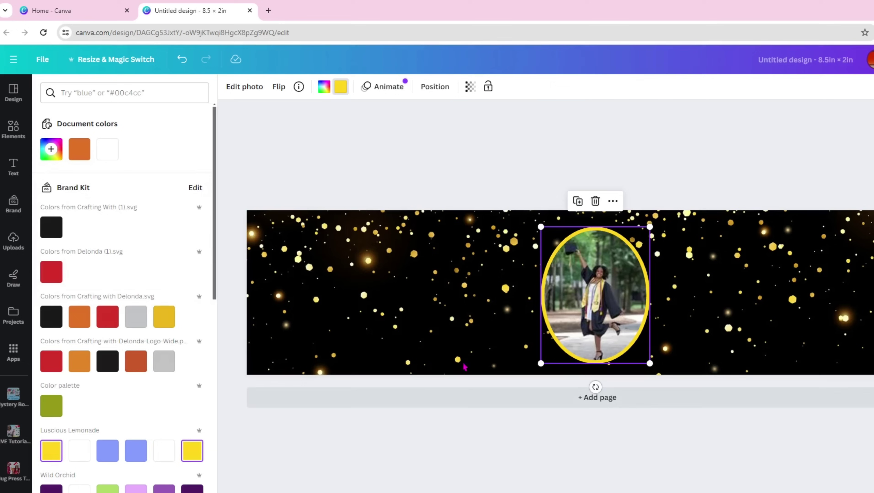
click(459, 281)
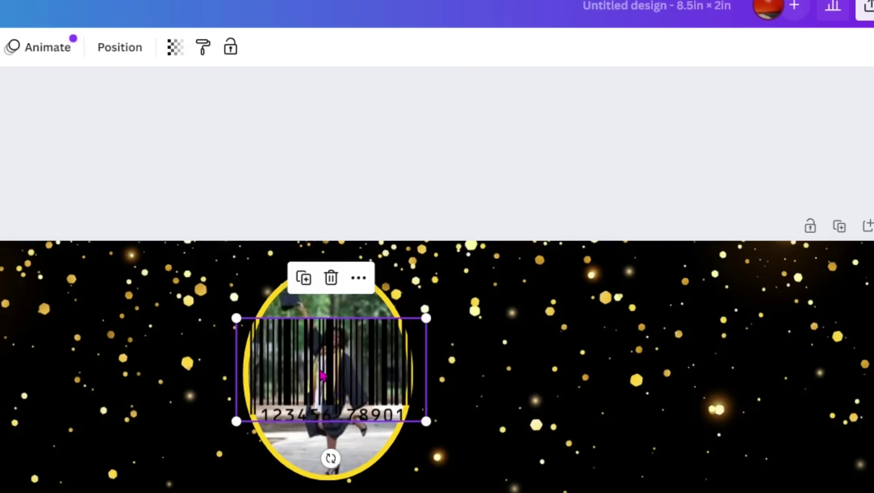
- Rotate the barcode graphic 90° counterclockwise and place it near the page's left end, centred vertically
drag(321, 375, 576, 357)
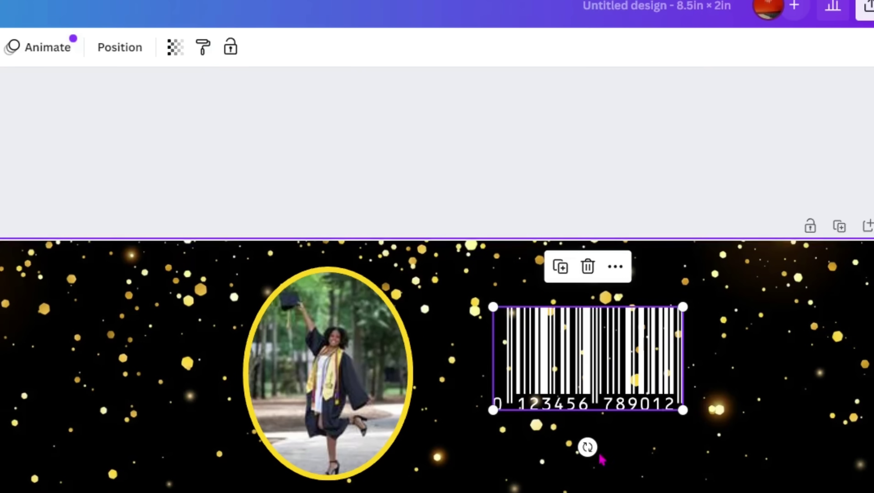
drag(588, 447, 656, 358)
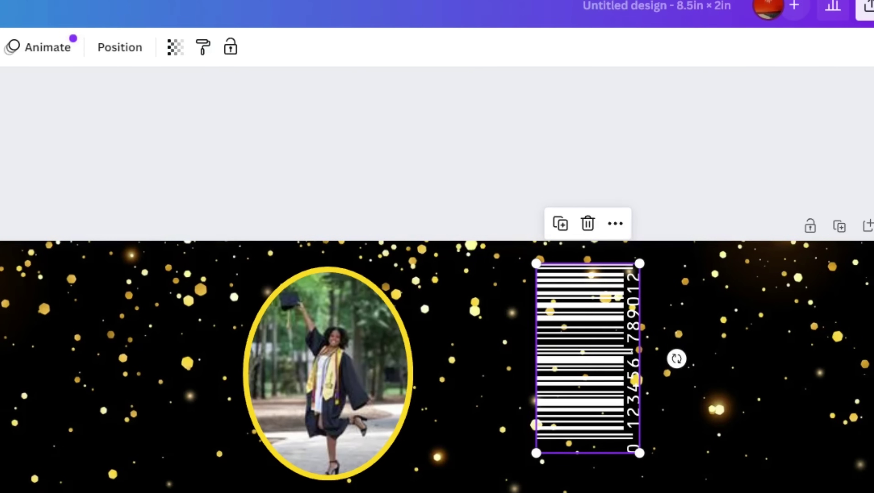
key(Escape)
click(607, 362)
drag(606, 362, 14, 376)
drag(330, 274, 266, 271)
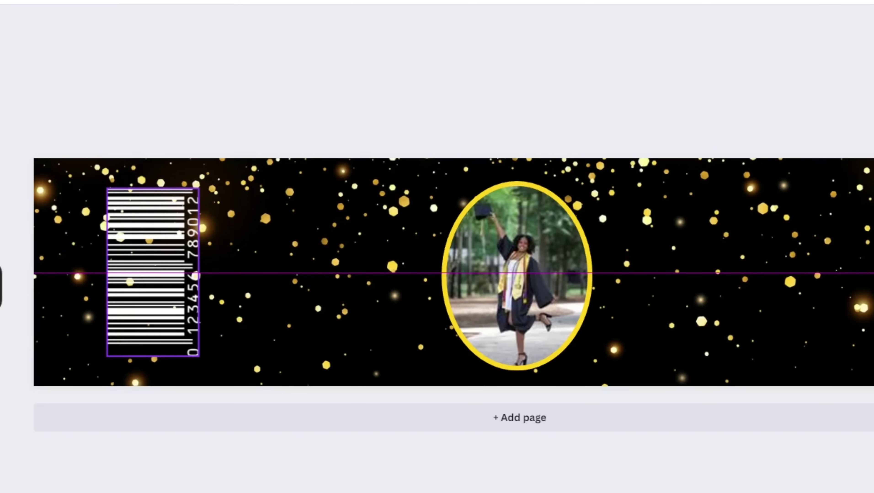
drag(138, 266, 138, 267)
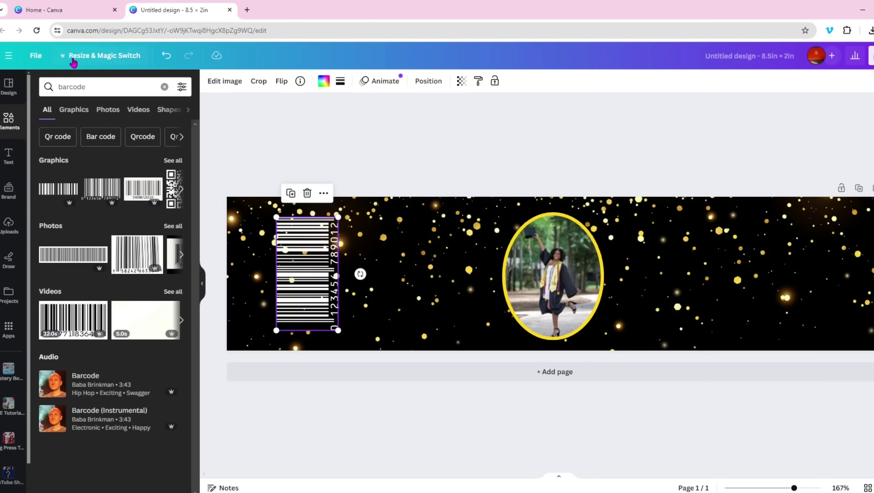
- Search the elements for "graduation" and show all matching graphics
click(109, 87)
double_click(110, 87)
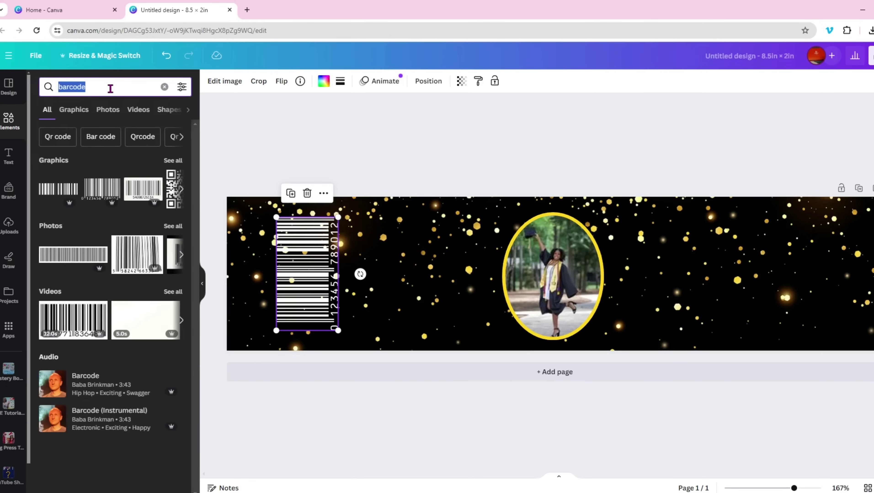
text(gradua)
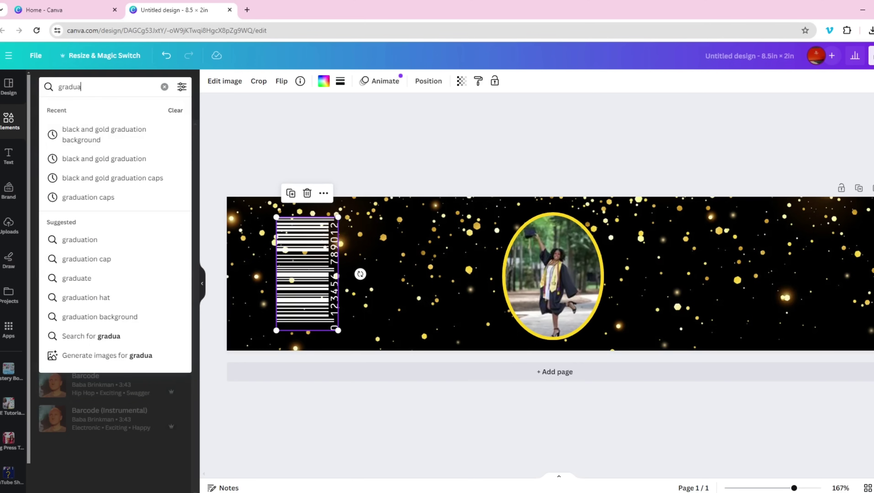
text(tion)
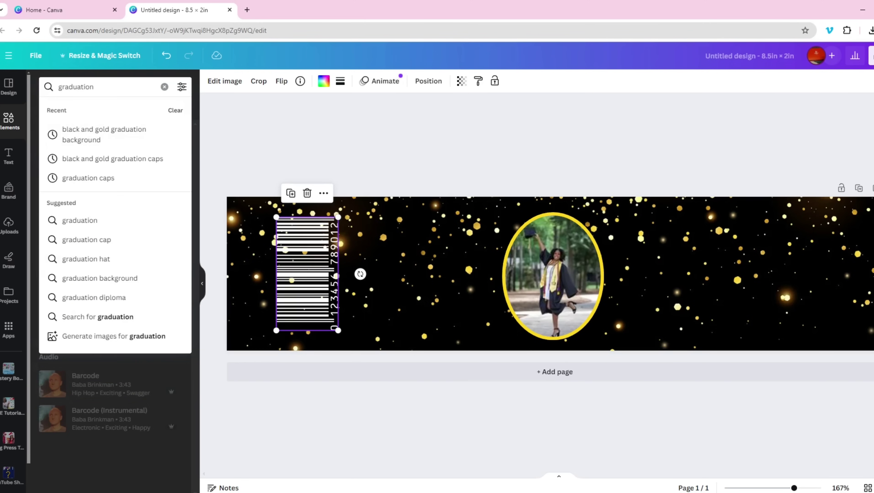
key(Return)
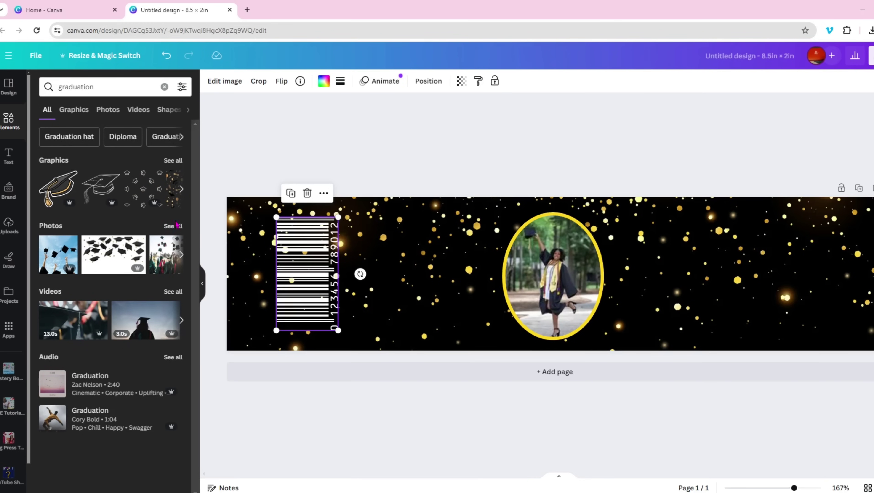
click(175, 161)
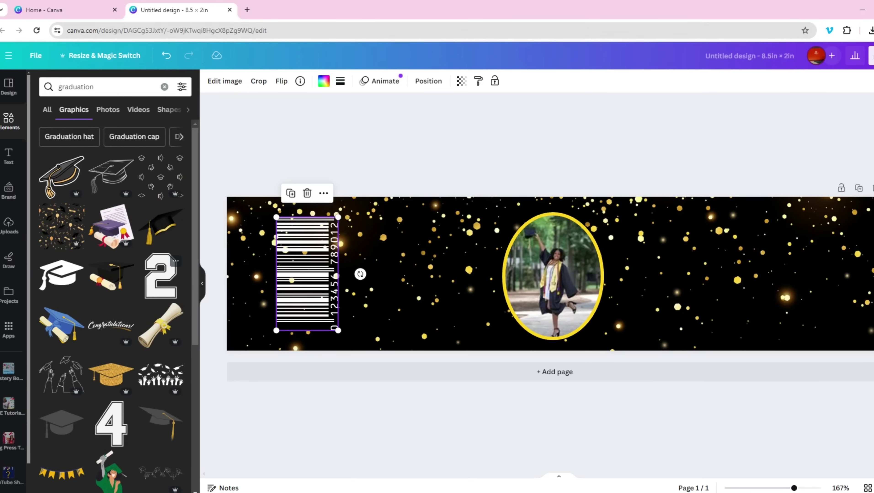
- Add the block-style number 2 graphic between the barcode and the photo, and set both of its colours to white #ffffff
drag(161, 277, 453, 247)
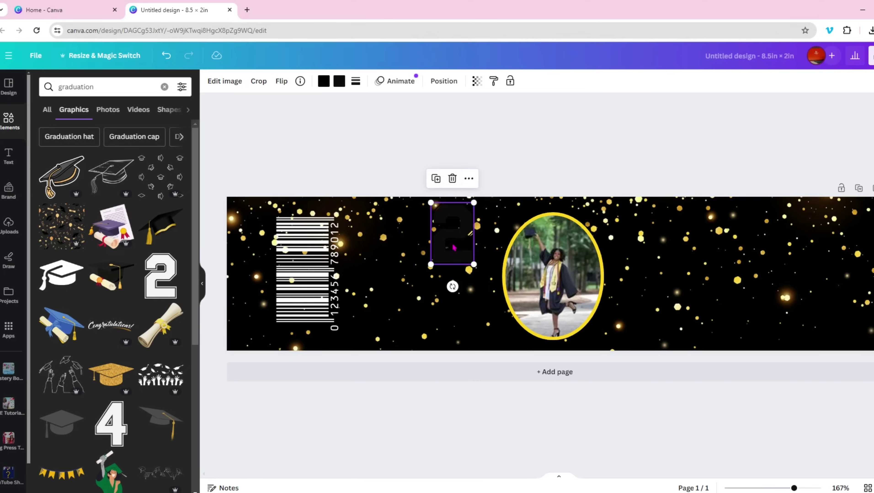
click(324, 83)
click(146, 145)
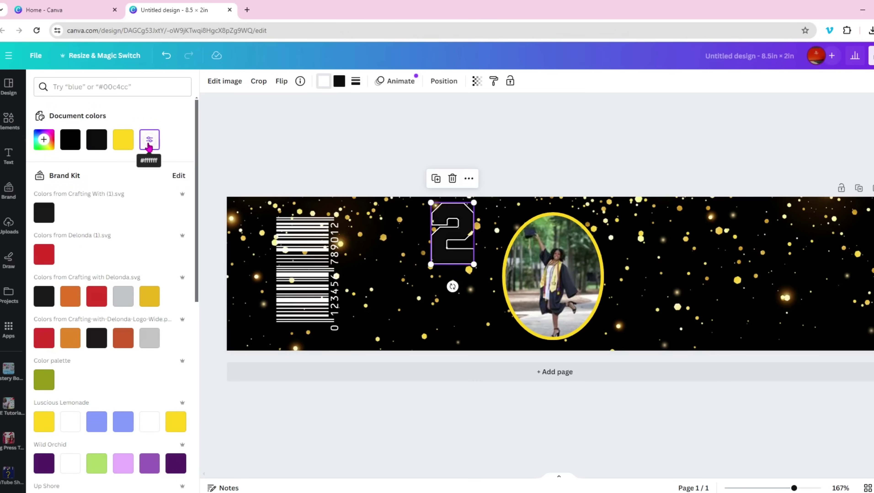
click(340, 83)
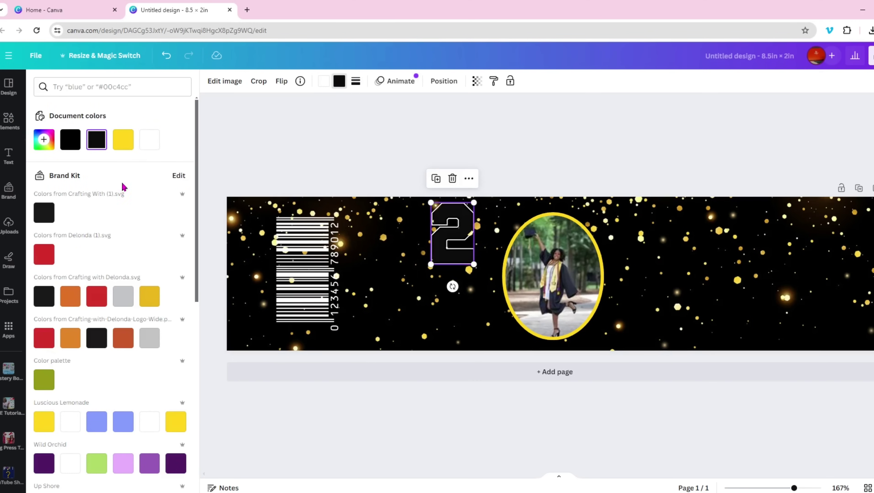
click(150, 141)
key(Escape)
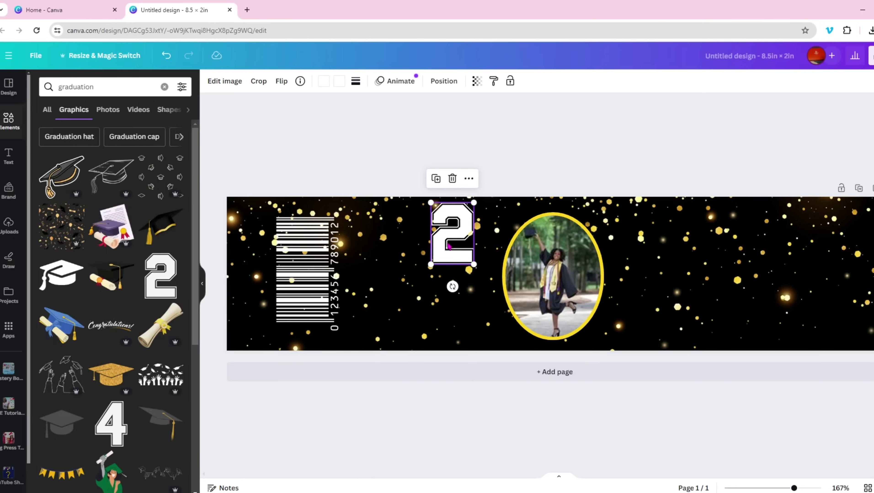
- Add the matching block-style number 0 graphic with both colours set to white, and place it just below the 2
scroll(148, 311, down, 5)
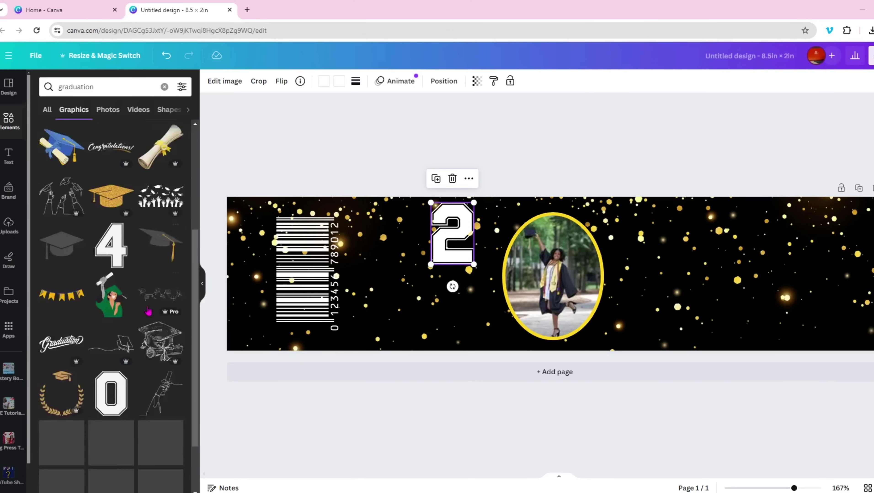
scroll(148, 310, down, 2)
click(111, 326)
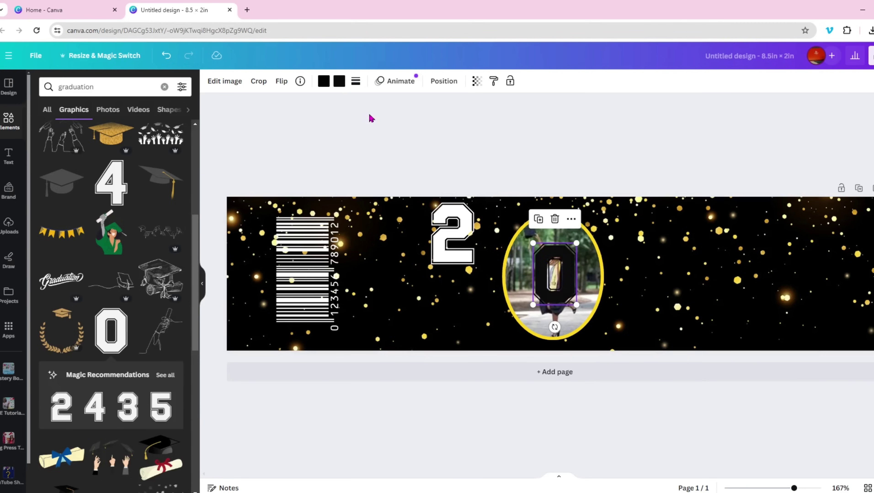
click(324, 81)
click(148, 142)
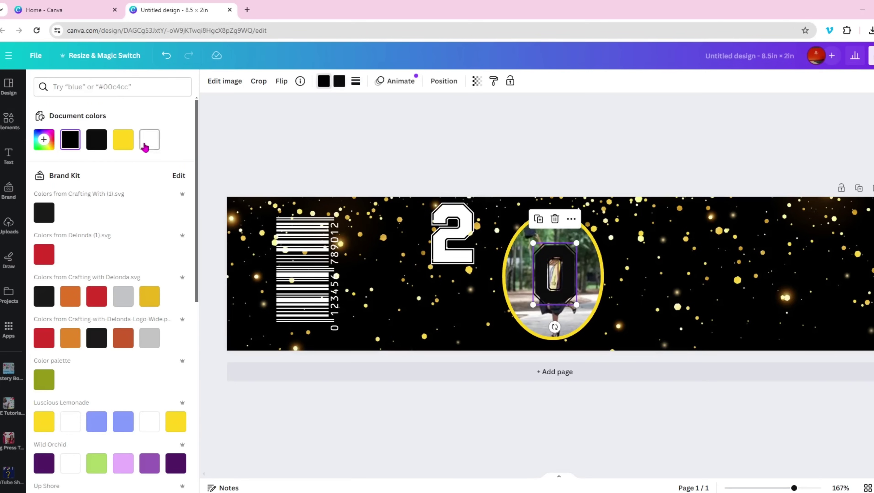
click(340, 81)
click(156, 141)
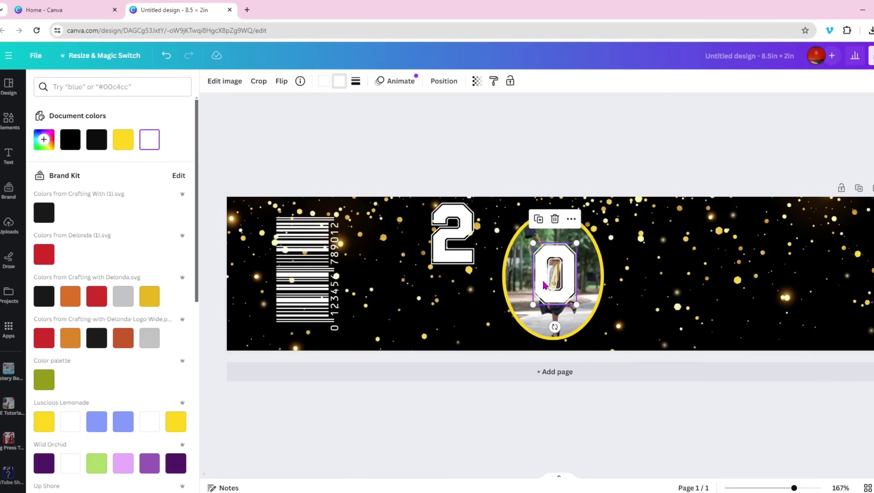
drag(545, 283, 436, 290)
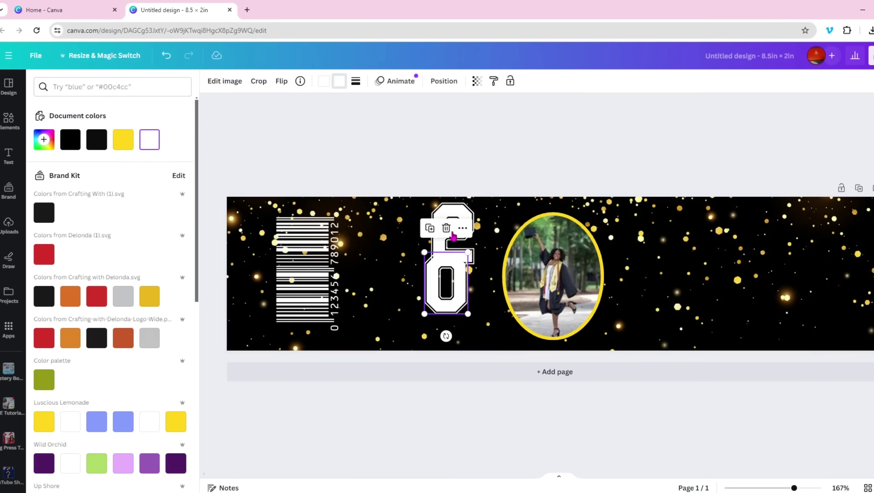
- Tilt the 2 slightly counterclockwise and the 0 slightly clockwise, with the 0 overlapping the 2's lower-right corner
click(470, 249)
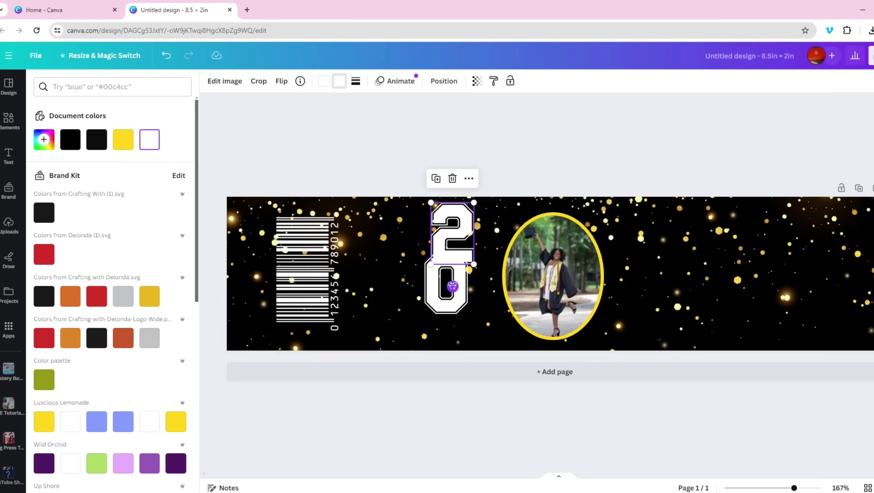
drag(452, 286, 489, 309)
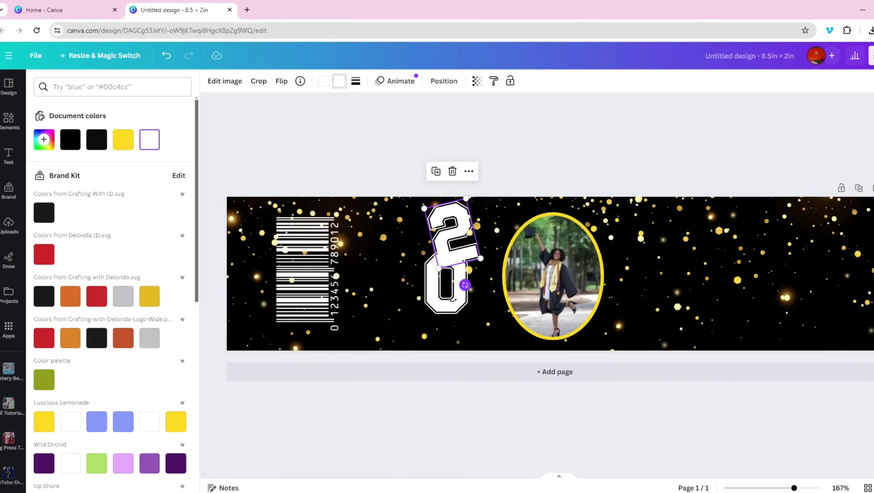
click(451, 307)
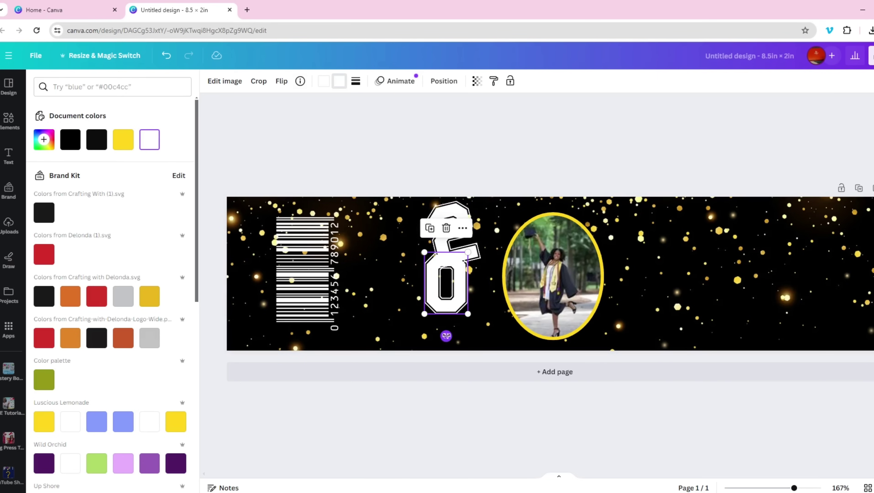
drag(446, 337, 436, 334)
drag(441, 286, 469, 275)
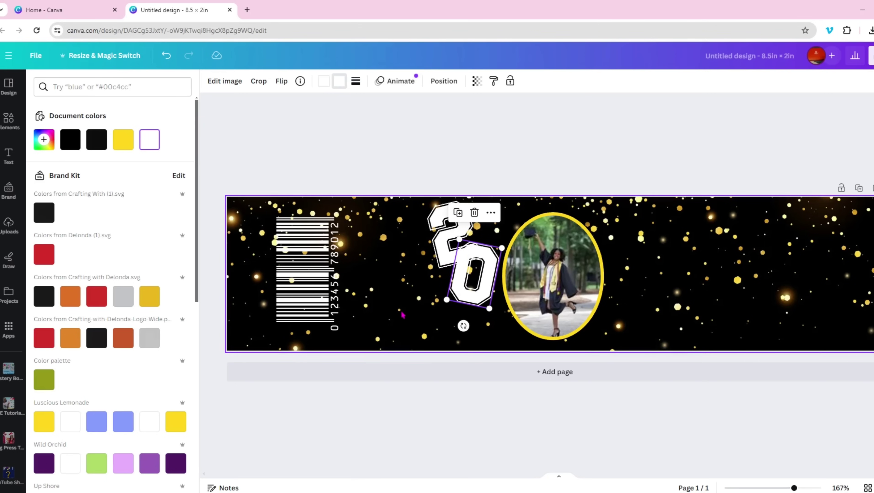
- Shrink the tilted 2 and 0 slightly, keeping them overlapping beside the photo frame
click(440, 249)
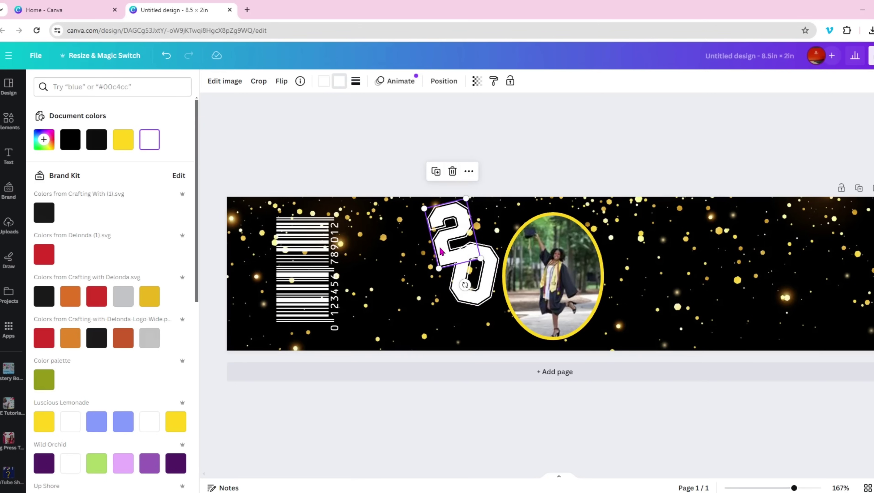
drag(480, 259, 470, 249)
click(477, 302)
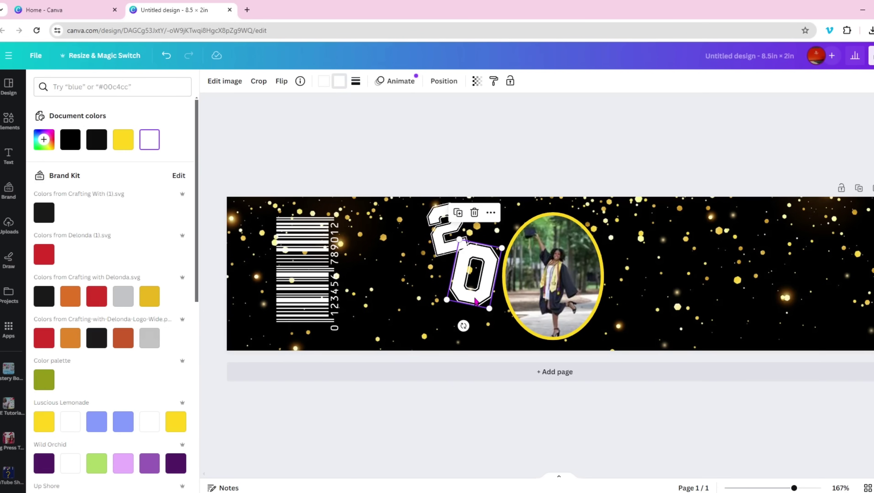
drag(448, 303, 465, 280)
- Duplicate the tilted 2 and place the copy below the first 2, at the lower left of the 0
click(442, 251)
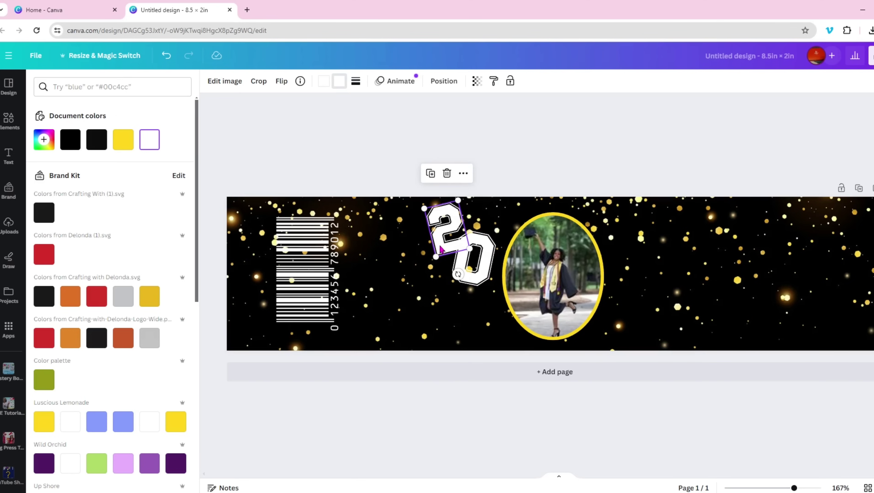
click(430, 173)
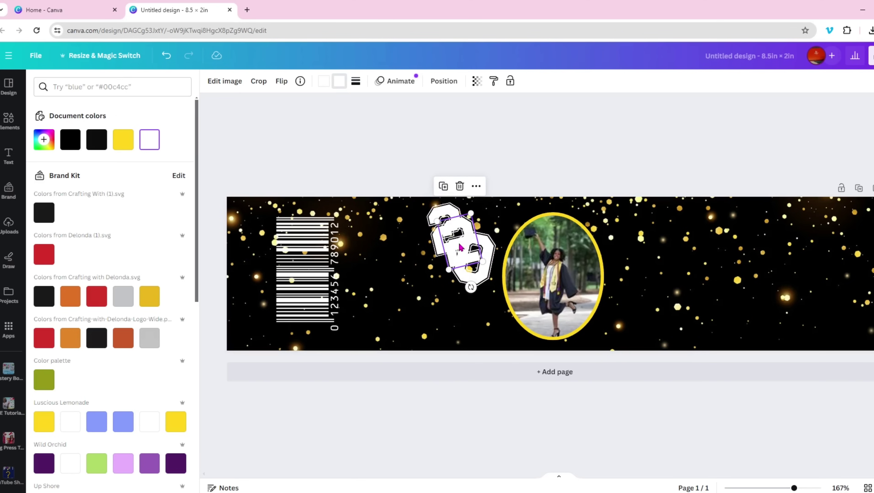
drag(454, 255, 447, 304)
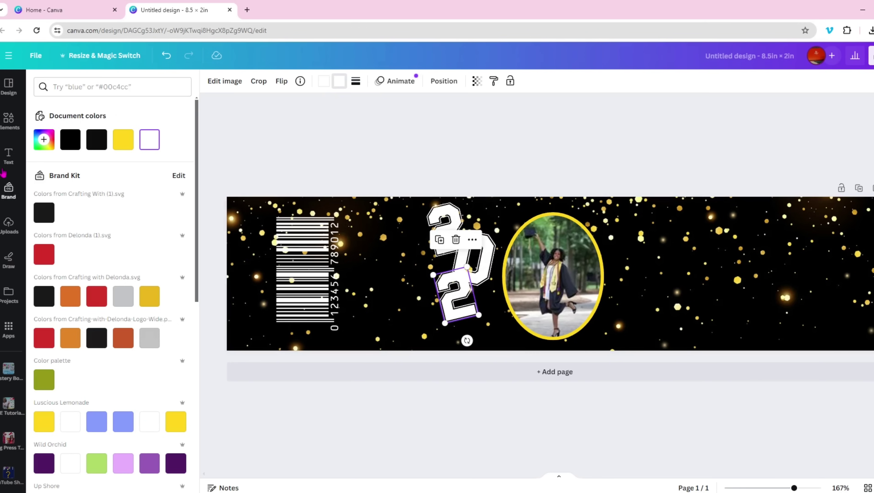
- Add the matching block-style number 4 graphic and set both of its colours to white
click(8, 128)
click(9, 129)
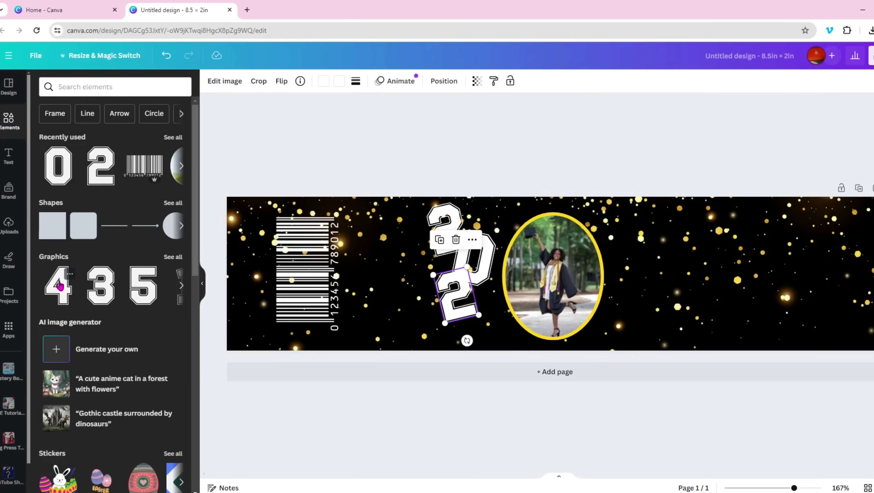
click(59, 281)
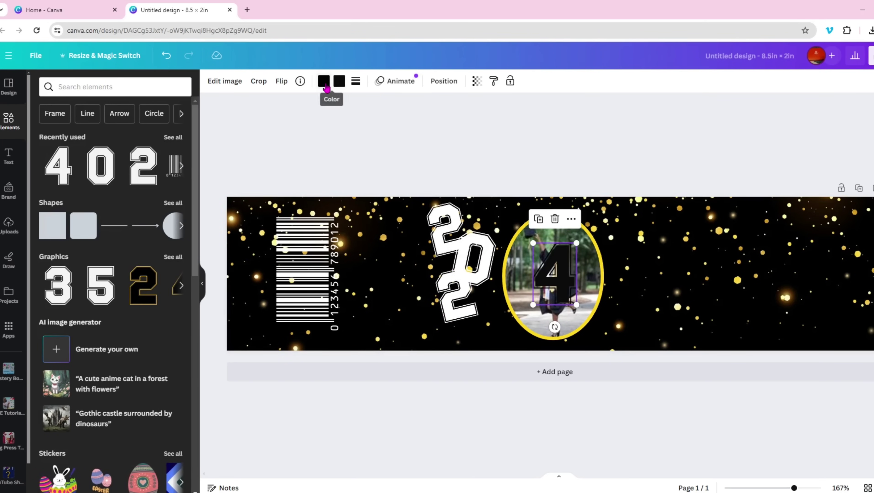
click(338, 82)
click(149, 142)
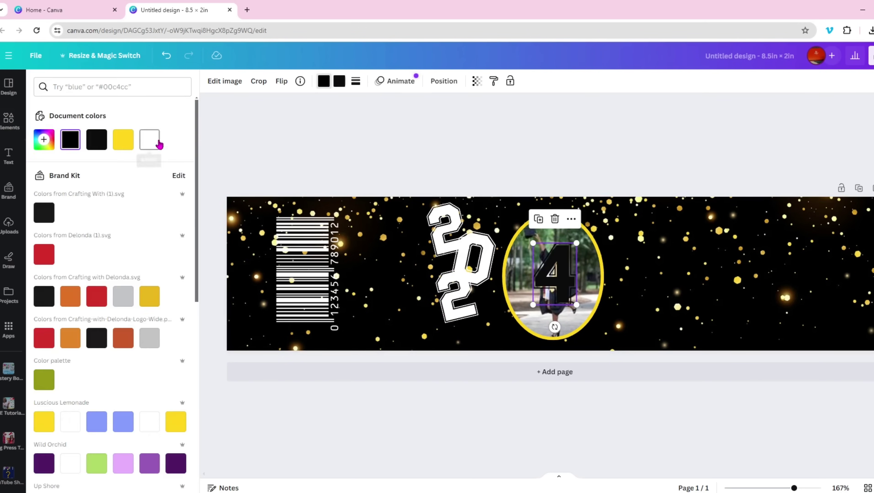
click(339, 81)
click(144, 147)
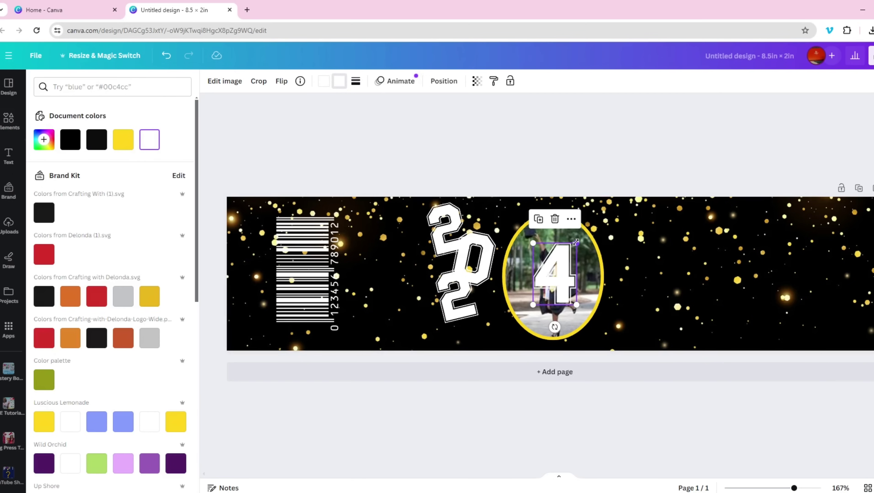
- Shrink the 4, place it overlapping the lower-right corner of the second 2, and tilt it slightly clockwise
drag(575, 243, 568, 253)
drag(559, 292, 488, 323)
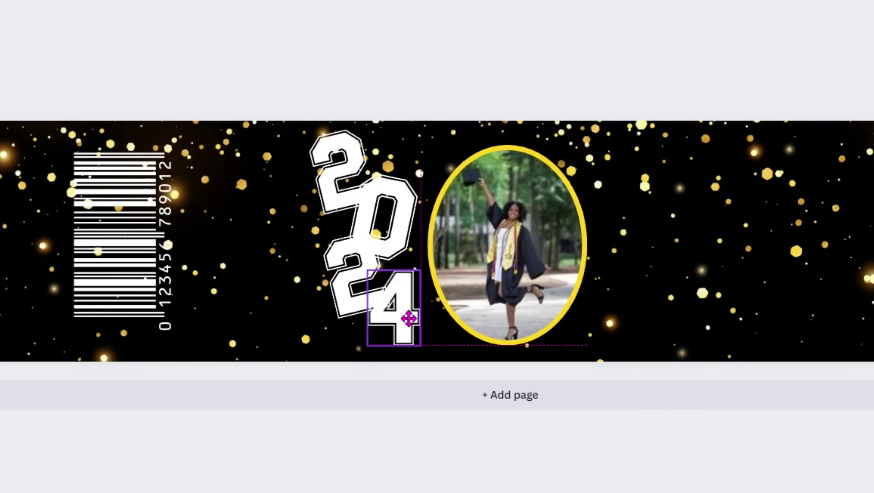
drag(409, 318, 409, 318)
drag(392, 378, 386, 379)
click(242, 241)
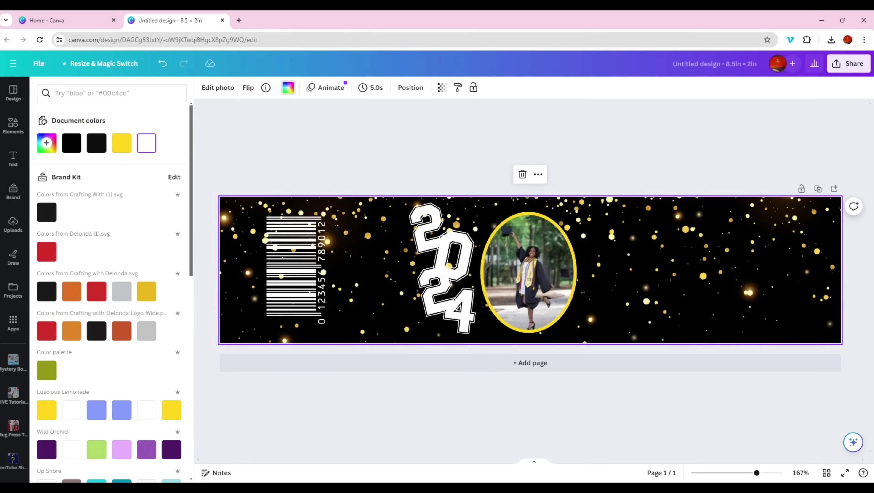
- Recolour the fill of all four 2024 digits to the document's yellow, keeping their white outlines
click(428, 246)
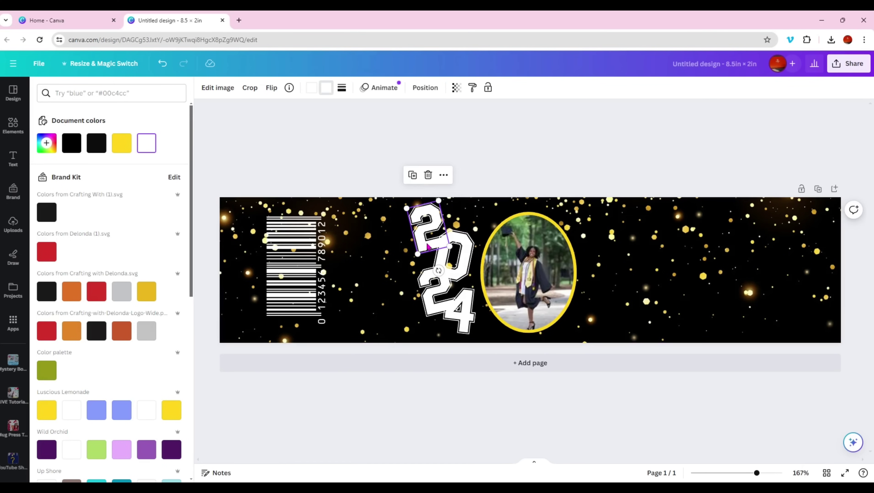
click(121, 143)
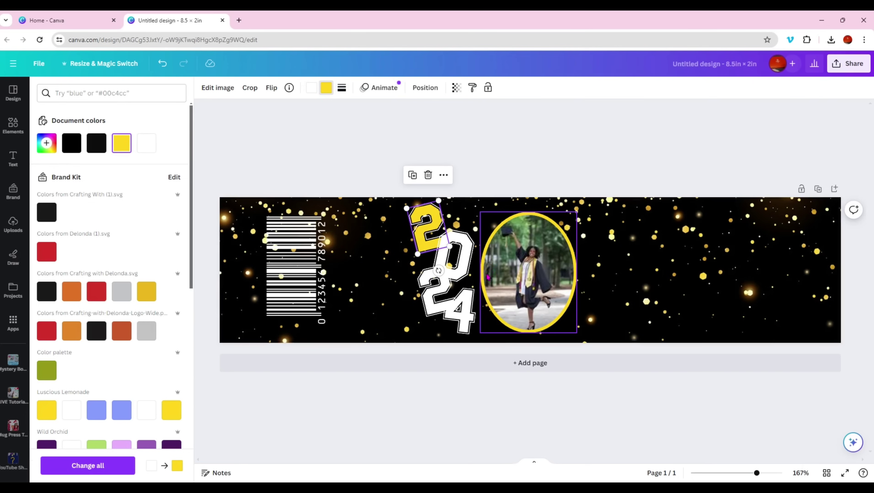
click(456, 265)
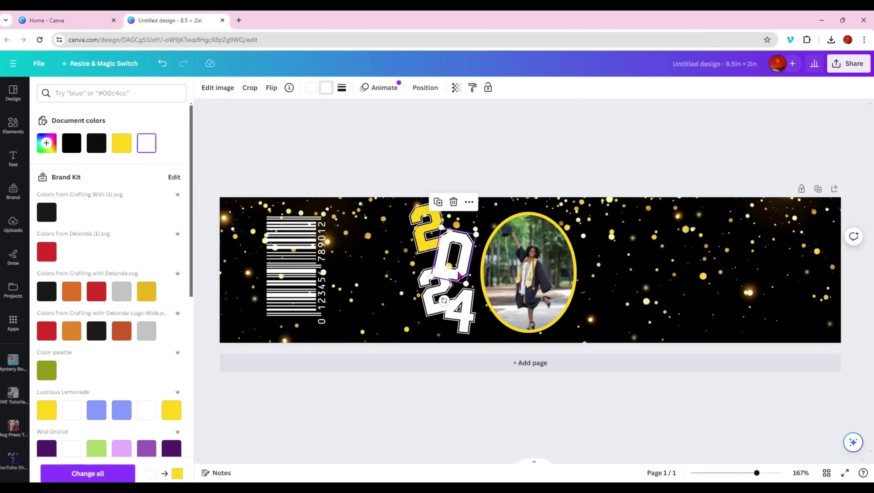
click(119, 146)
click(431, 309)
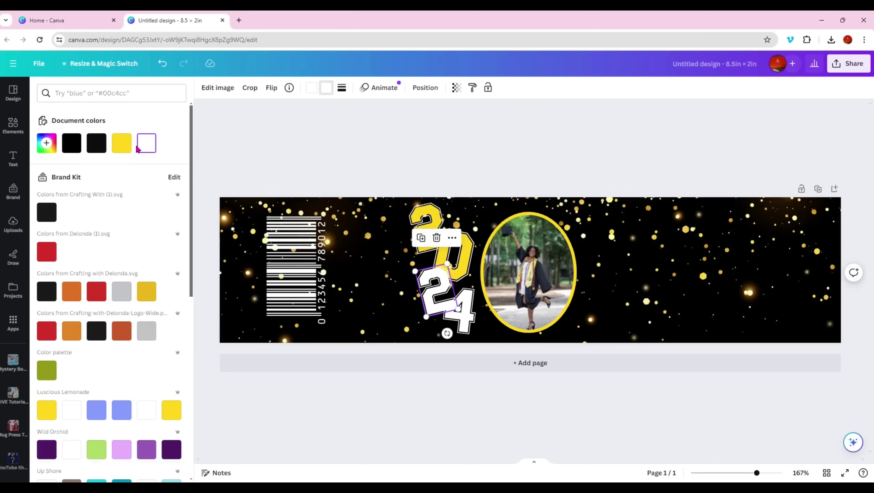
click(121, 148)
click(464, 324)
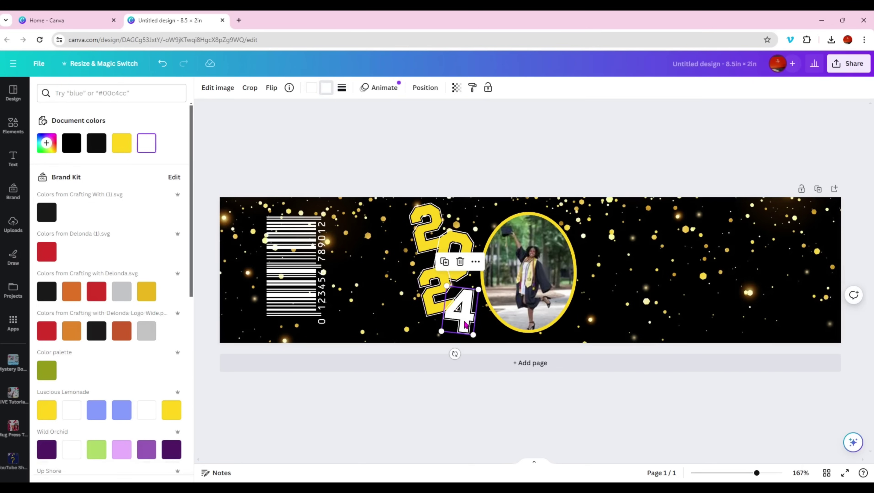
click(122, 143)
click(450, 348)
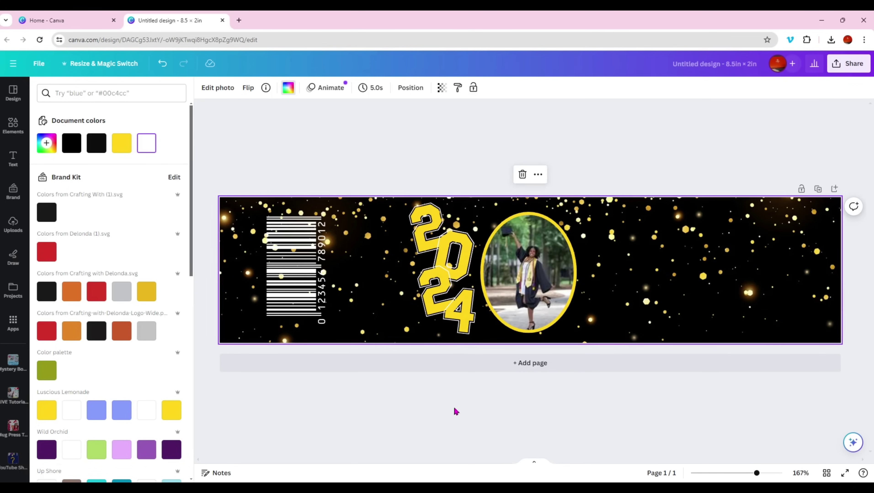
- Search the elements for "graduate" and show all matching graphics
click(7, 116)
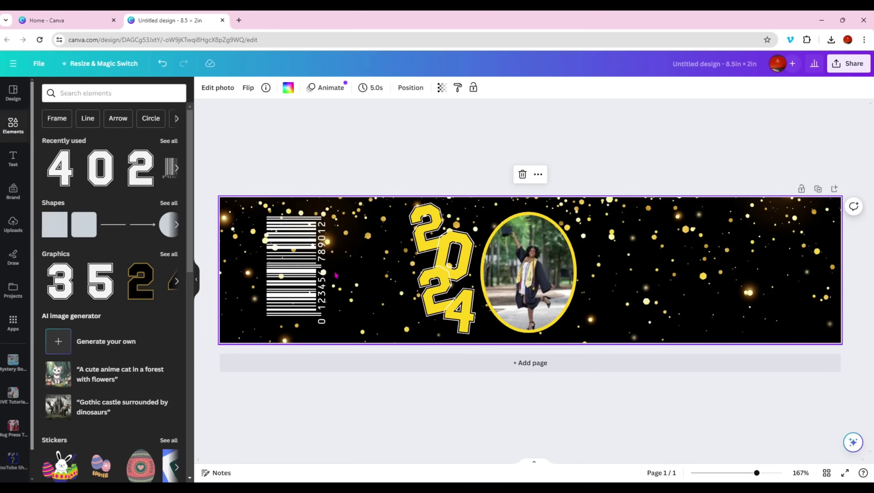
click(105, 94)
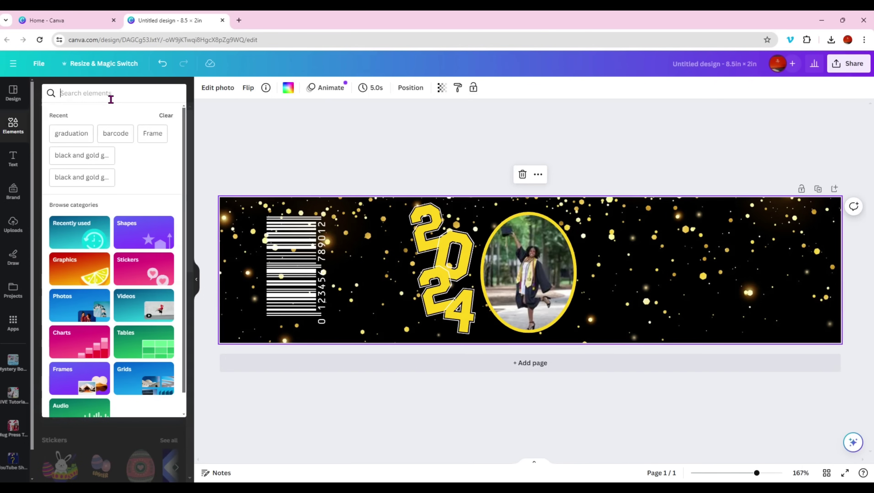
text(gr)
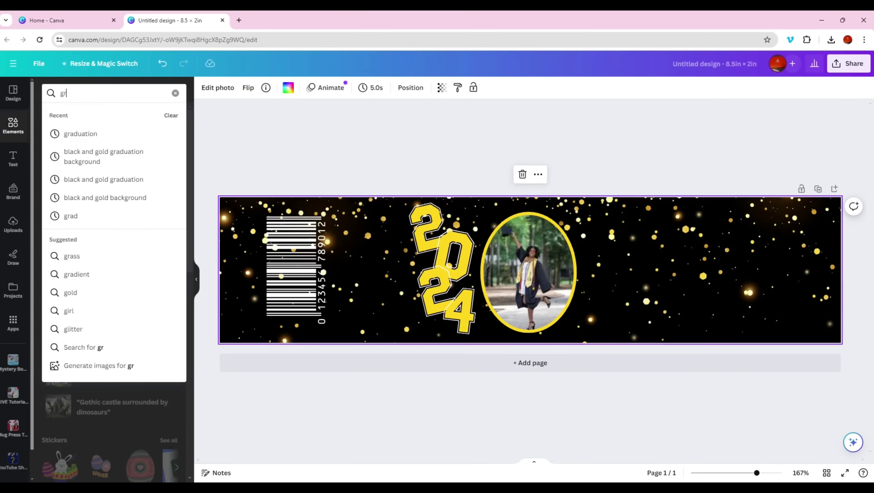
text(aduat)
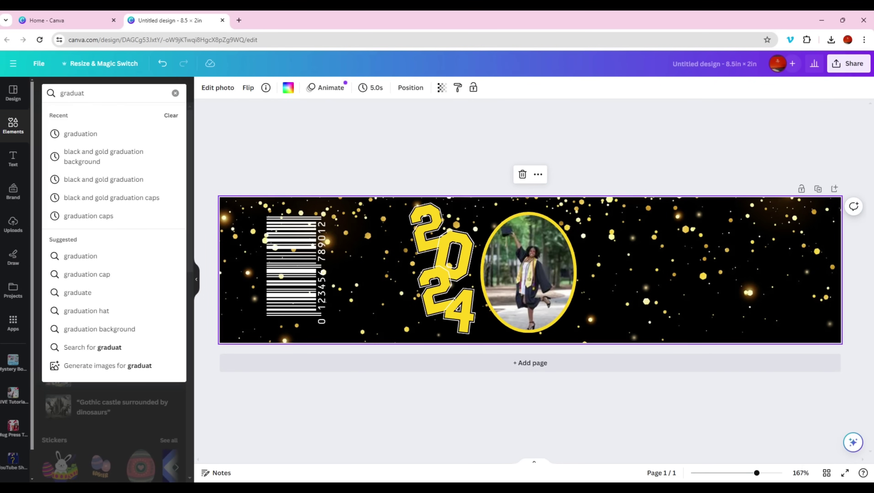
text(e)
key(Return)
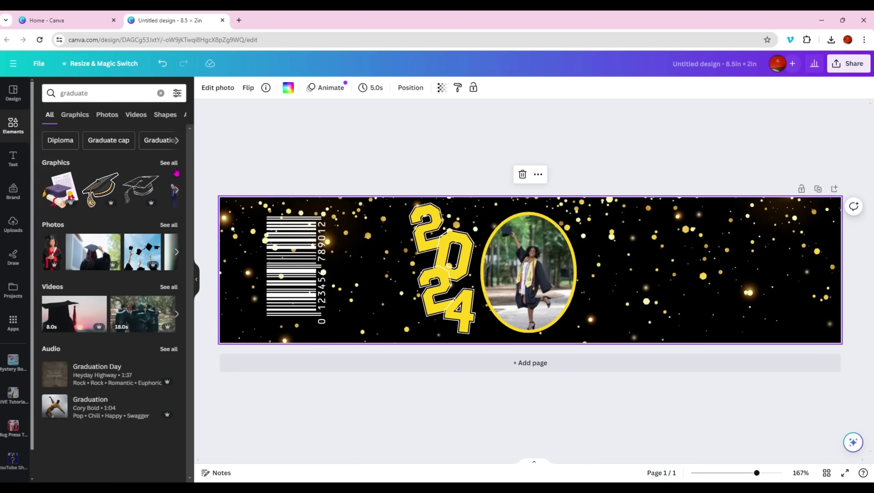
click(170, 163)
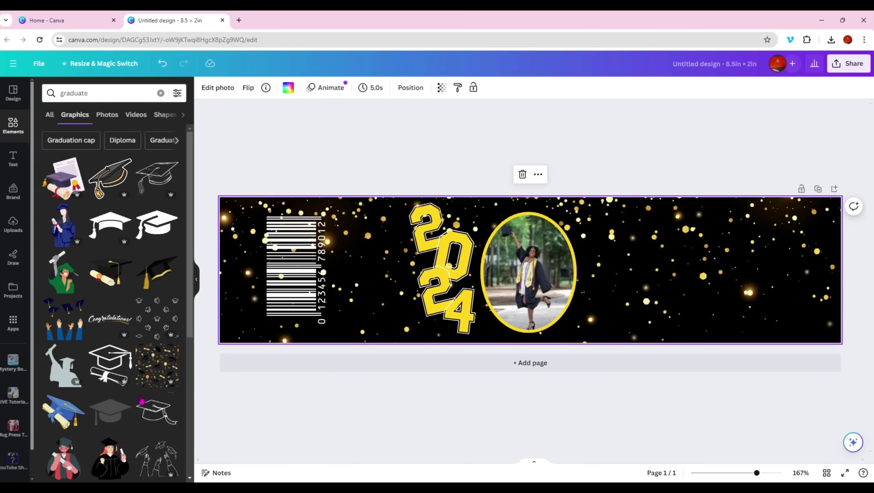
- Add the white "Congratulations!" script graphic with the gold underline, shrink it and place it over the photo frame's upper edge
scroll(142, 400, down, 4)
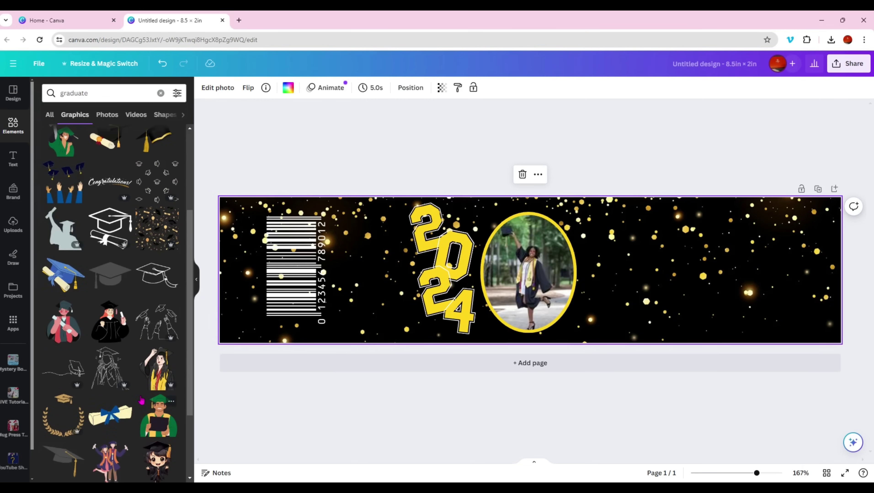
click(105, 187)
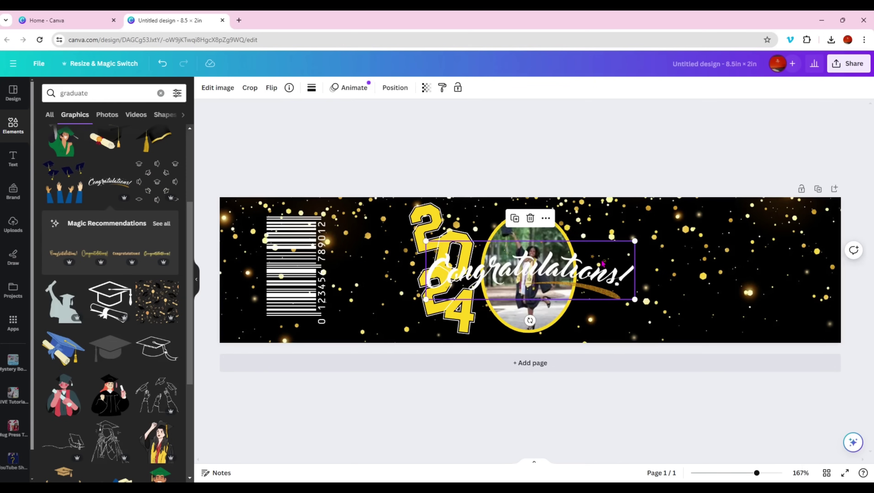
drag(603, 265, 577, 211)
drag(476, 227, 511, 214)
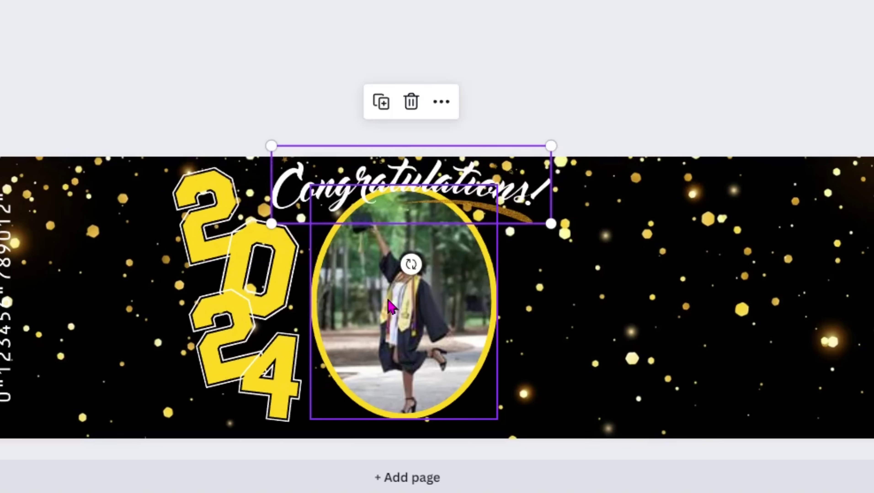
- Move the photo frame slightly down and shrink the "Congratulations!" graphic a little, centring it above the frame
click(393, 319)
drag(392, 319, 393, 325)
click(520, 186)
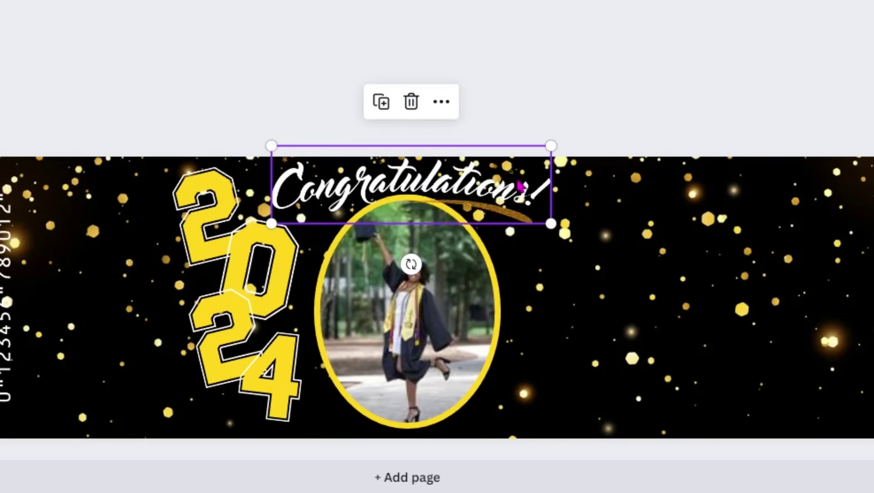
drag(271, 146, 286, 150)
drag(395, 197, 386, 189)
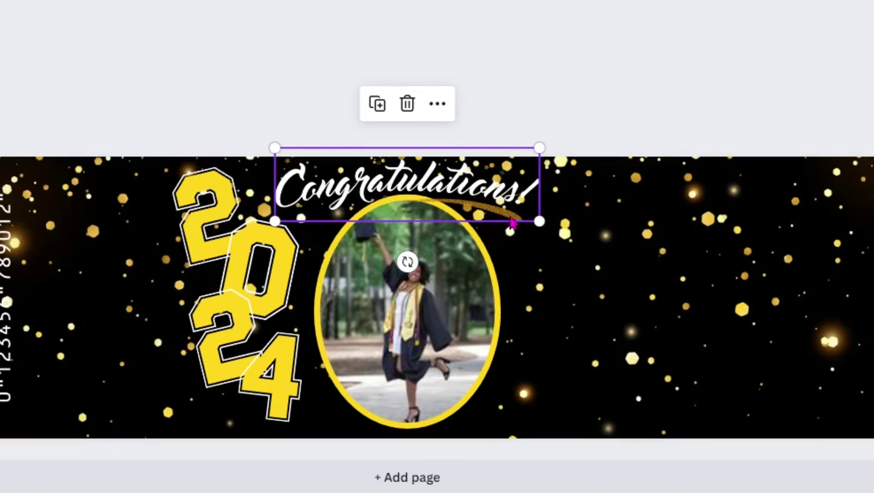
click(517, 236)
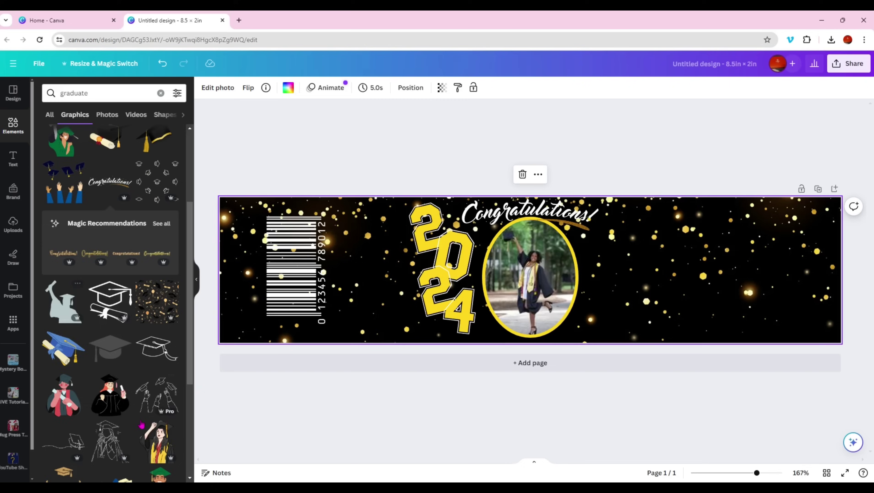
- Browse the graduate graphics for further decorations that suit the black and gold design
scroll(132, 401, down, 5)
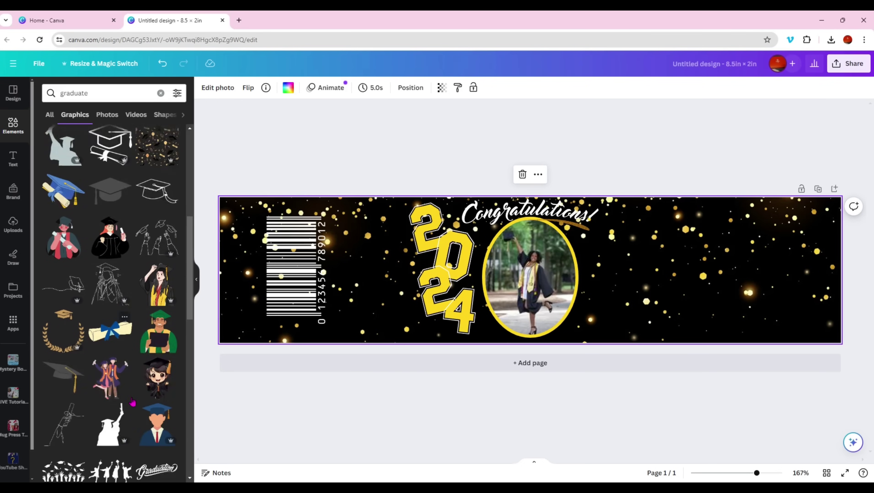
scroll(132, 401, down, 7)
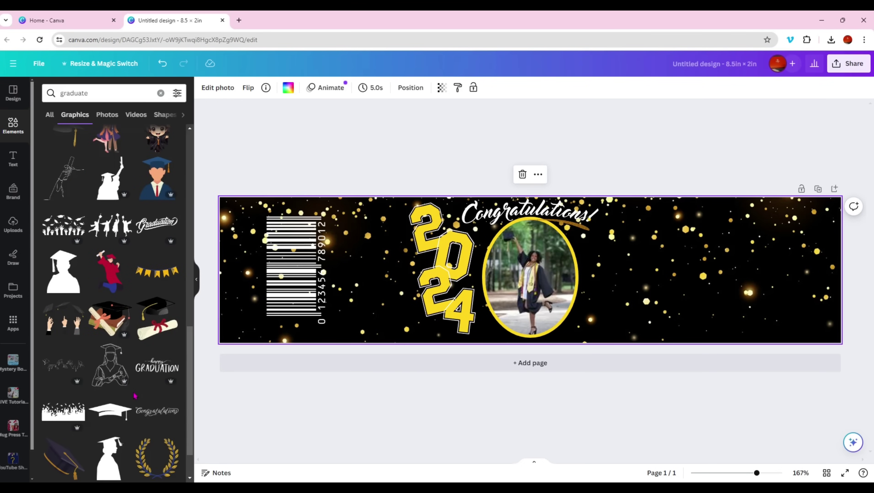
scroll(134, 396, down, 12)
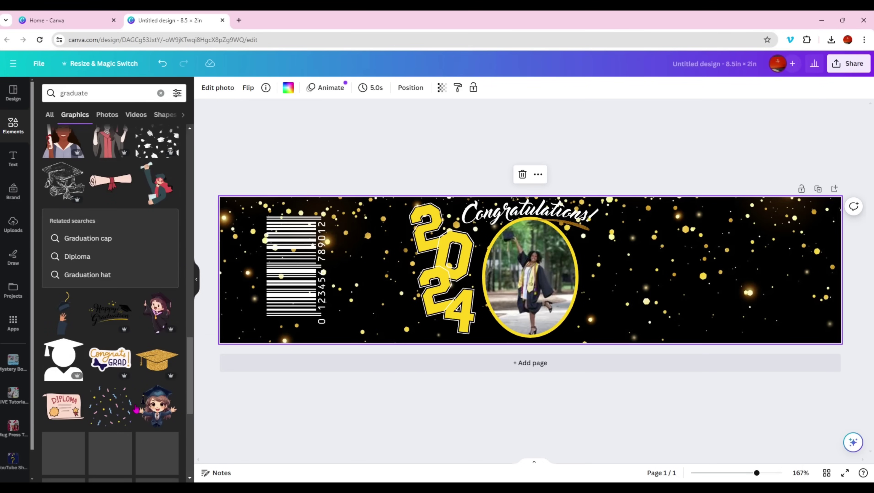
scroll(136, 410, down, 3)
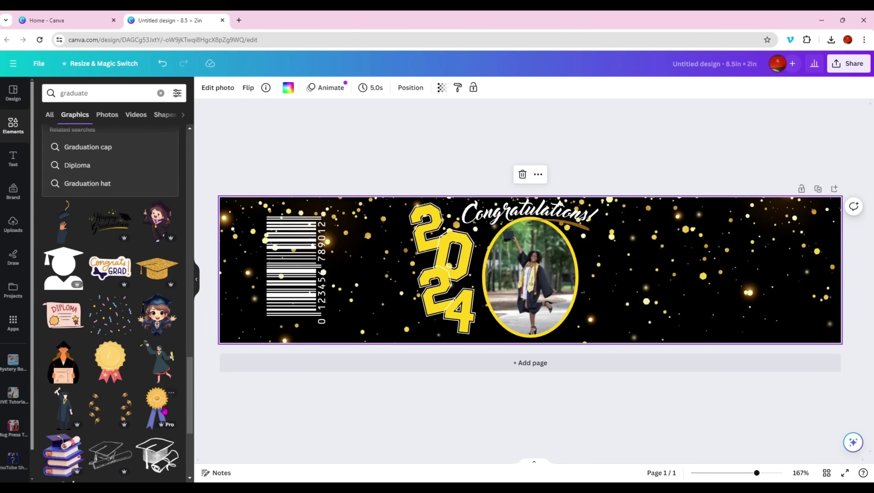
scroll(164, 411, down, 5)
scroll(165, 410, down, 5)
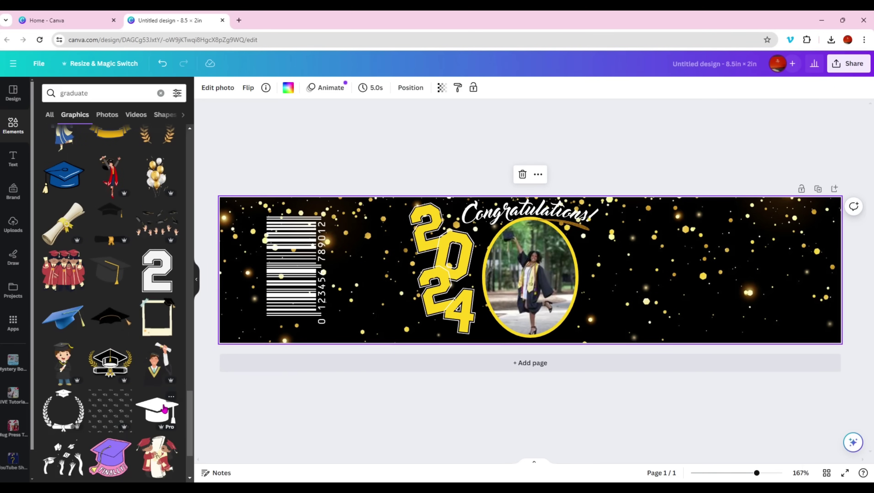
scroll(164, 410, down, 3)
scroll(165, 410, down, 2)
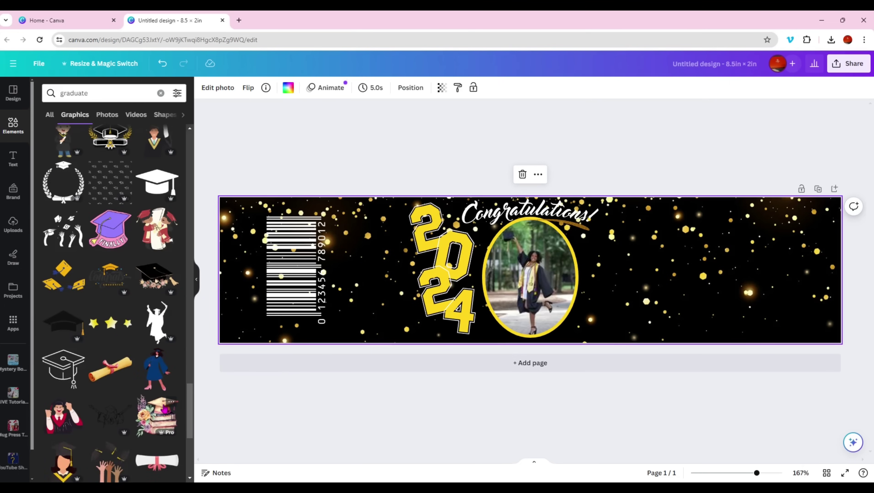
scroll(164, 410, down, 3)
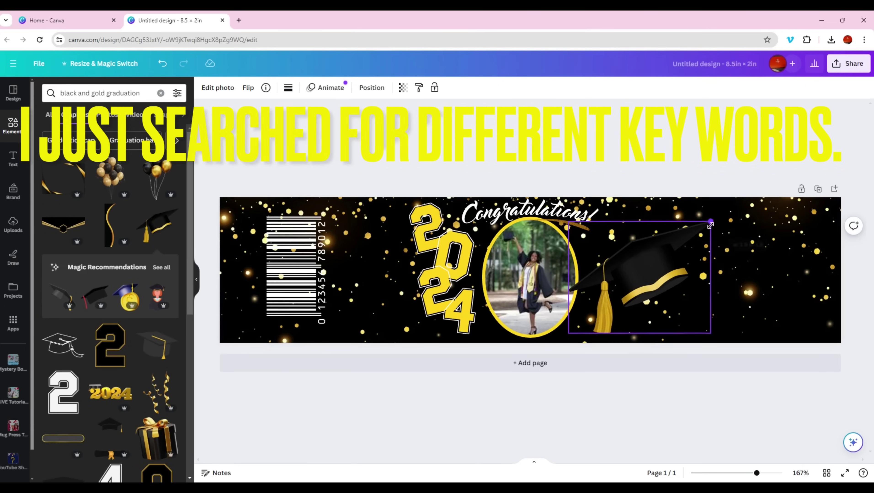
- Try a shrunken black and gold graduation cap and a striped party popper as decoration to the right of the photo frame
drag(712, 218, 651, 264)
drag(620, 291, 647, 267)
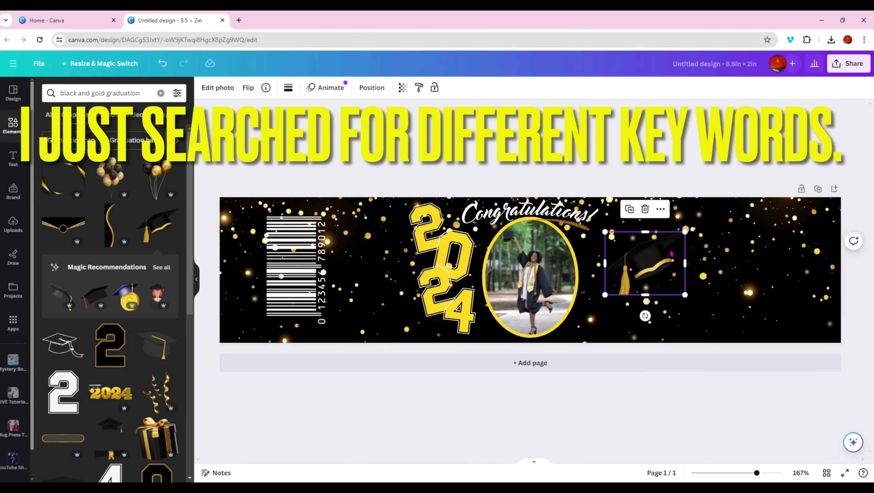
scroll(111, 277, down, 5)
drag(109, 269, 635, 260)
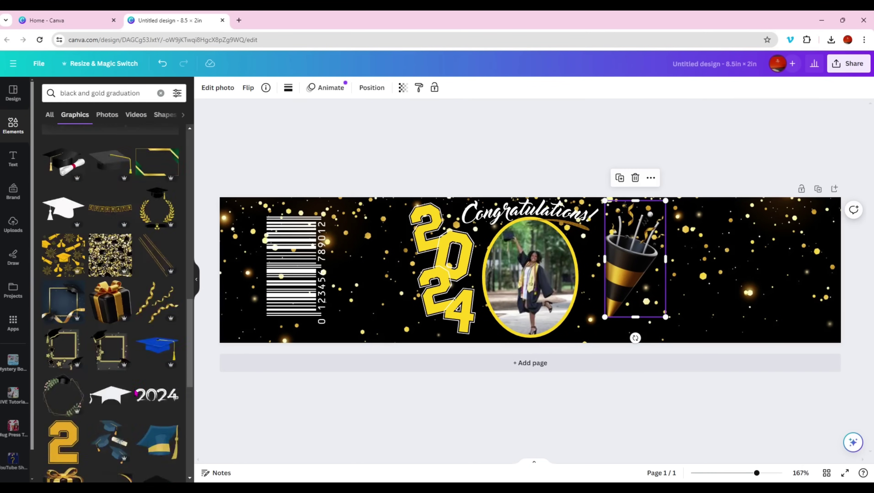
- Add the black and gold balloon bunch from the "black and gold graduation" graphics and place it to the right of the photo frame
key(t)
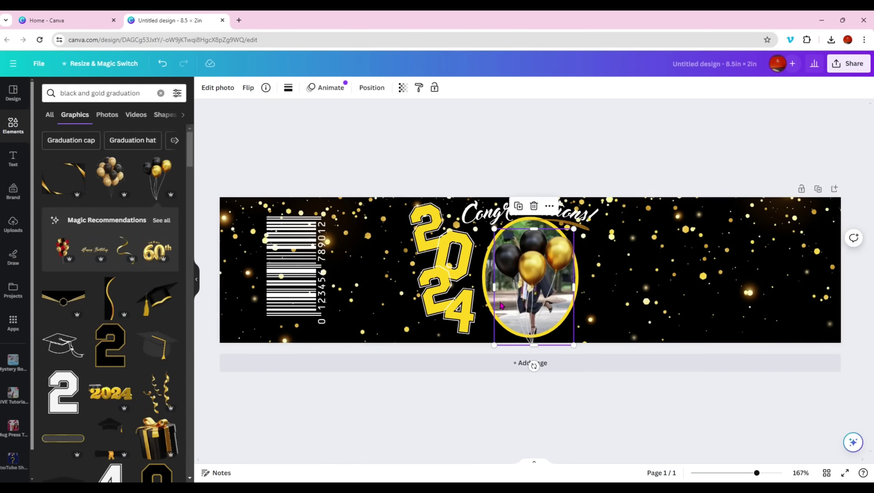
drag(531, 262, 638, 254)
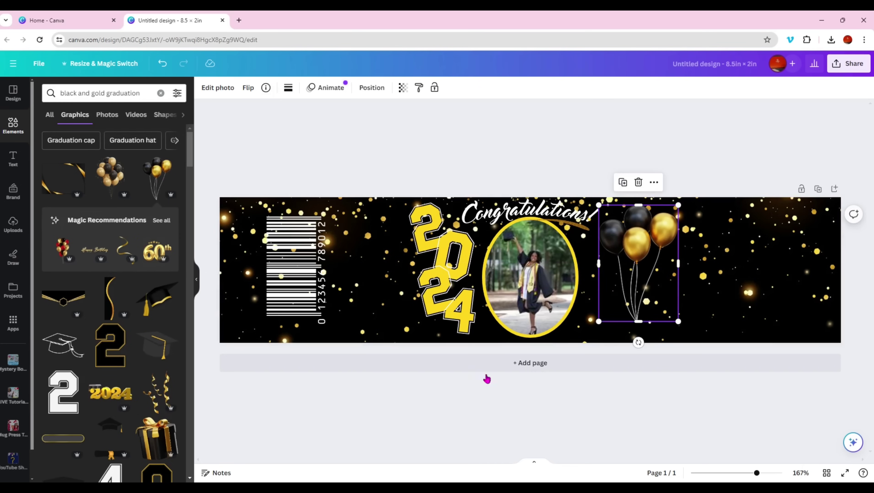
- Add a text box to the right of the balloons reading "Thank you for celebrating with us!"
click(248, 351)
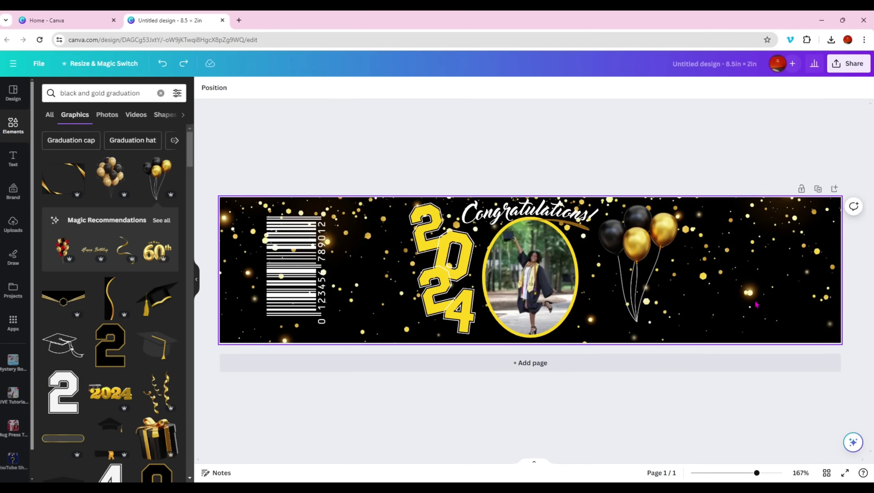
click(16, 163)
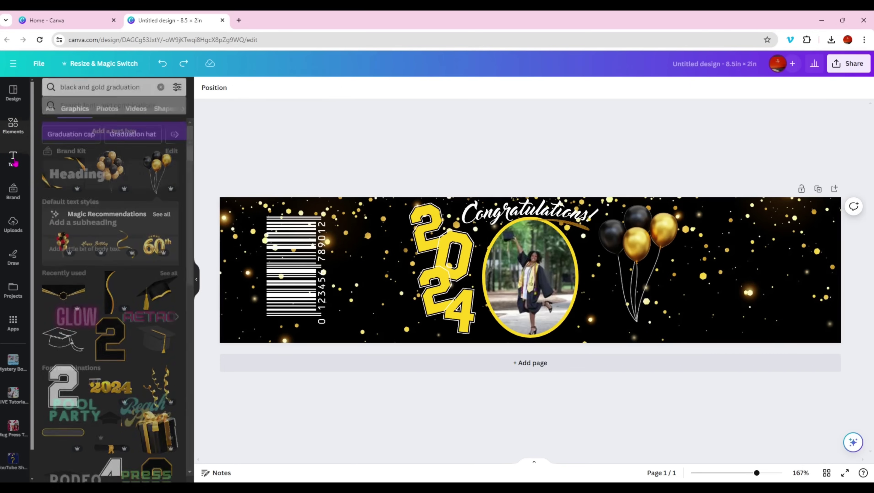
click(114, 119)
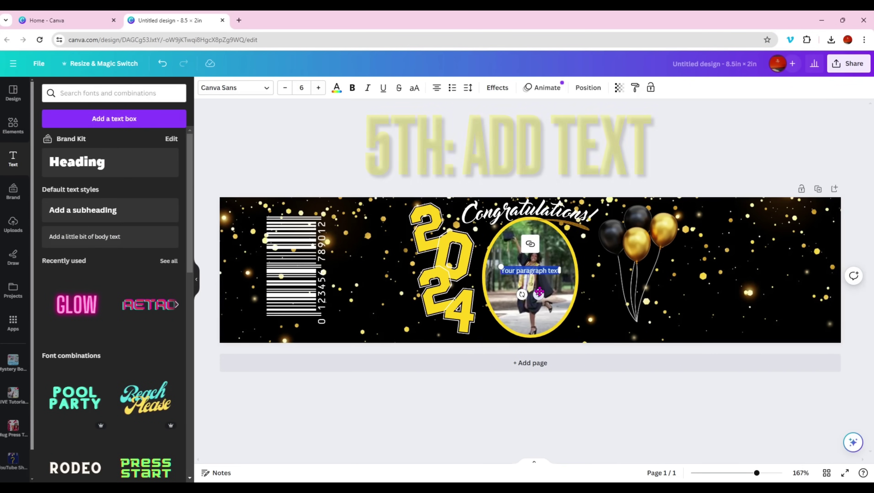
drag(534, 271, 770, 285)
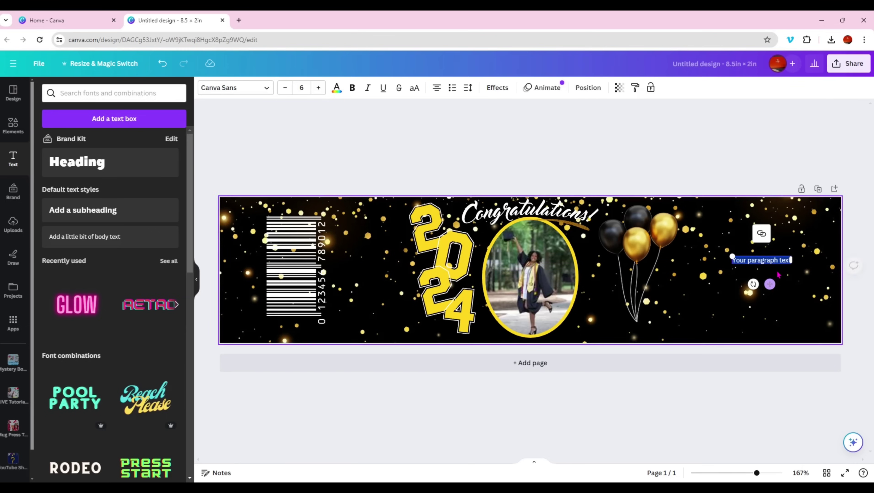
double_click(768, 261)
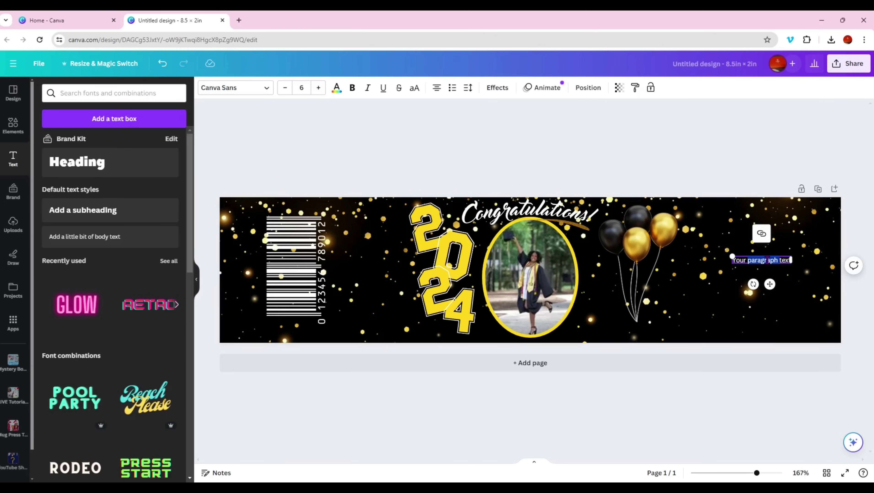
text(Thank you for celebrat)
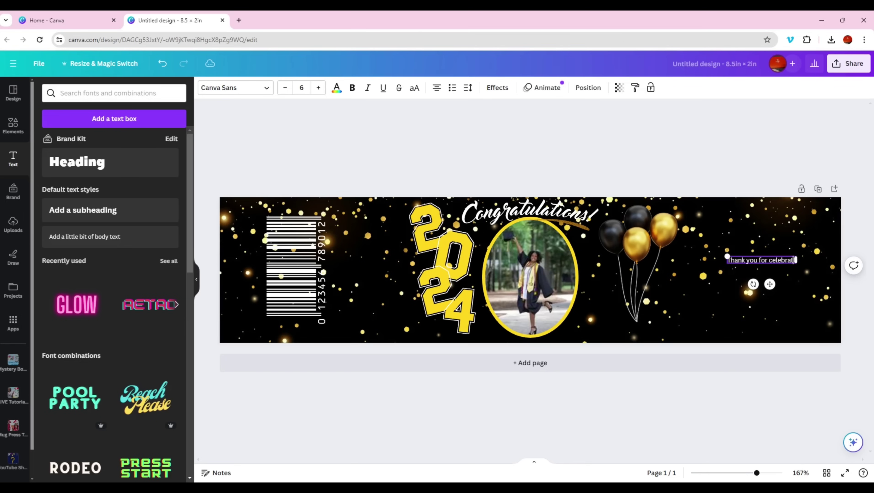
text(ing with us!)
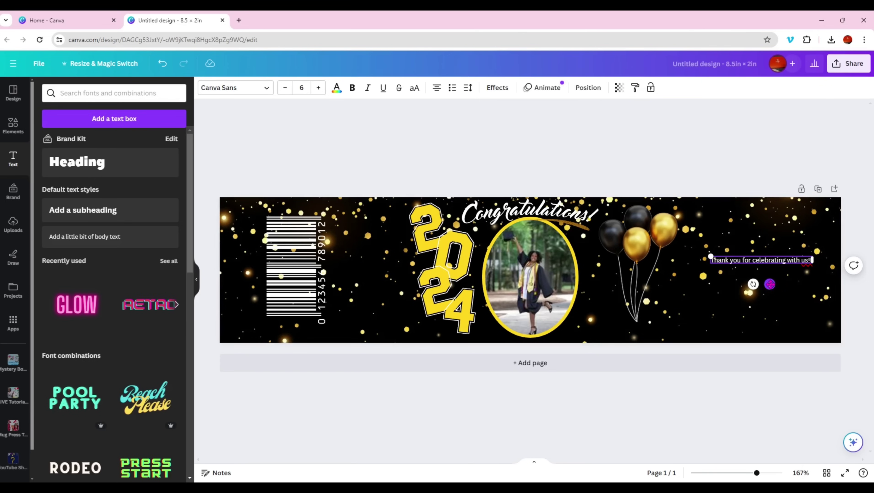
- Enlarge the thank-you text to size 23 and remove the stray "t" after the exclamation mark
click(319, 88)
click(319, 88)
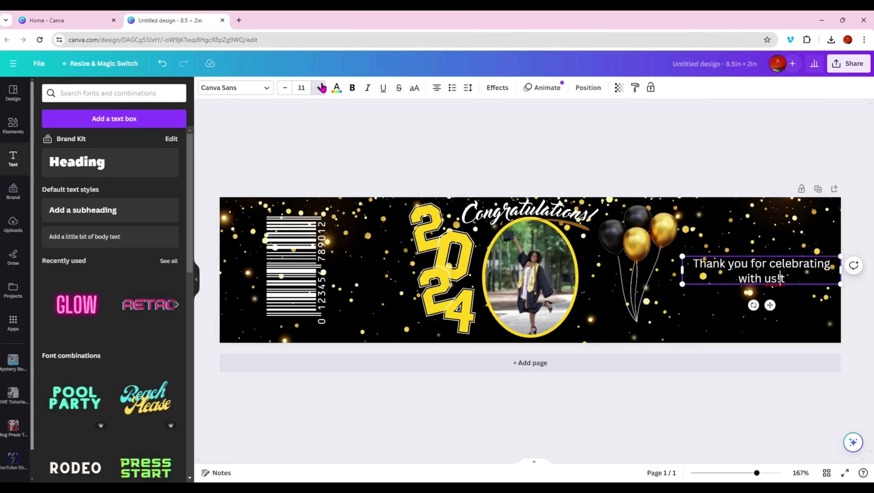
click(319, 88)
click(319, 88)
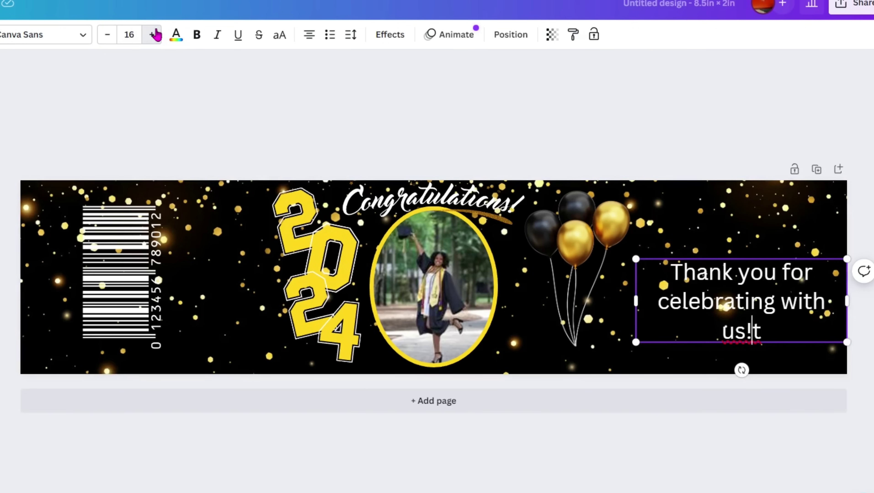
click(154, 35)
click(154, 34)
click(154, 34)
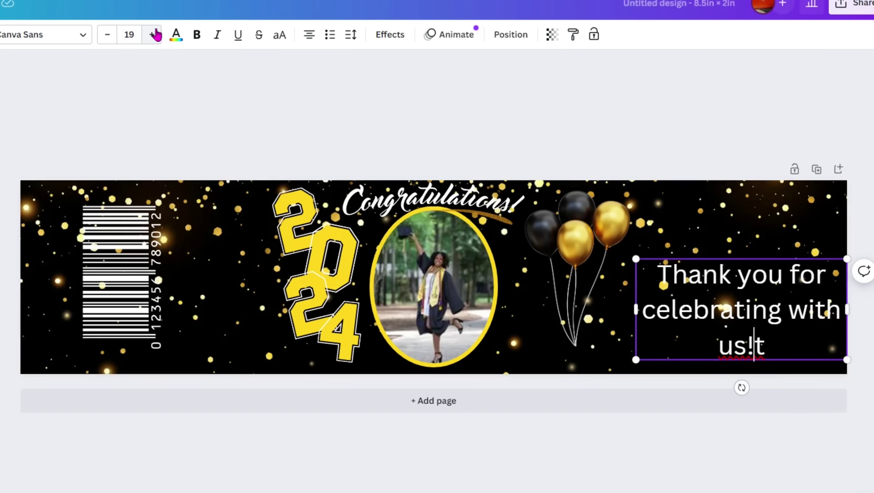
click(154, 34)
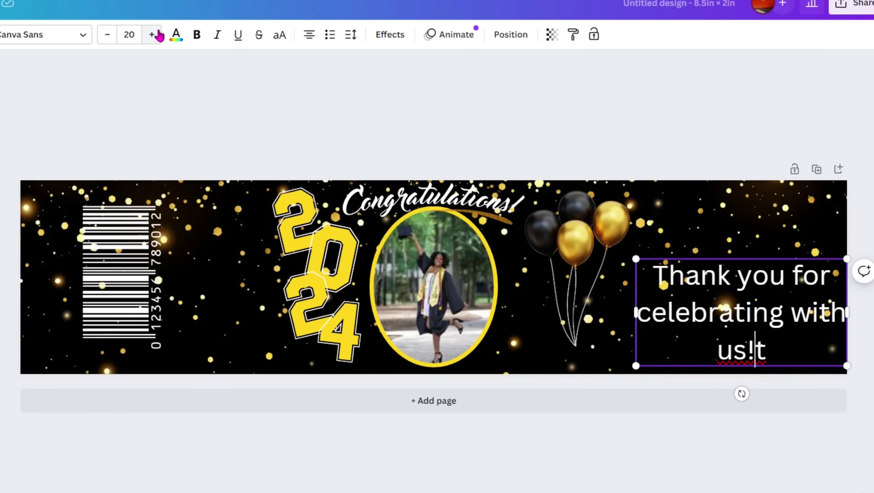
key(Delete)
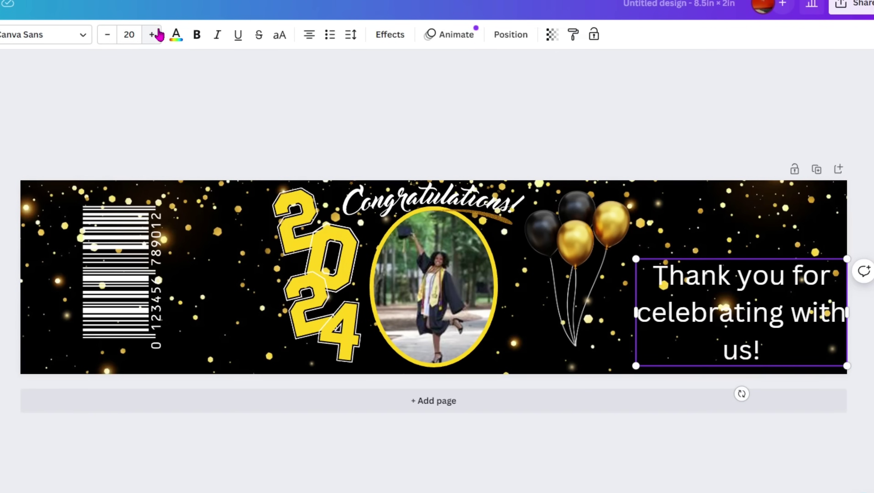
click(154, 34)
click(155, 35)
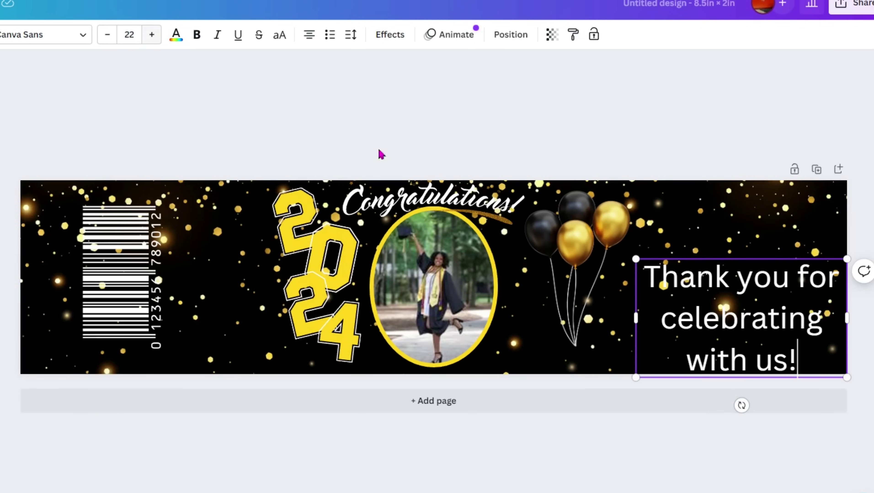
click(153, 34)
- Narrow the thank-you text box so it wraps onto four lines and position it within the banner, right of the balloons
click(622, 294)
click(746, 296)
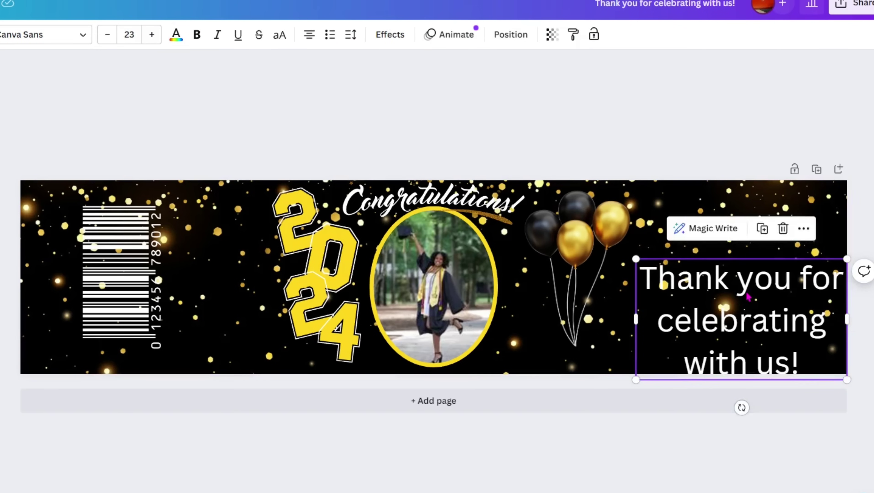
drag(746, 297, 740, 256)
drag(628, 283, 670, 279)
drag(753, 280, 741, 259)
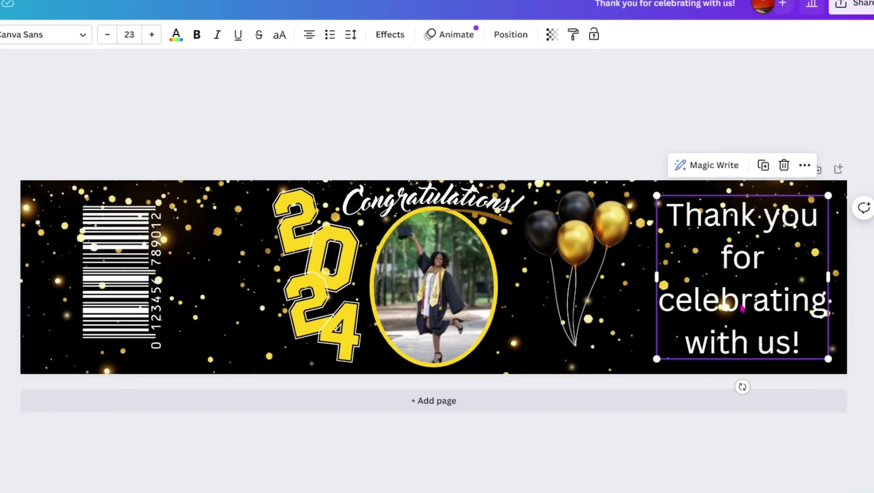
click(769, 305)
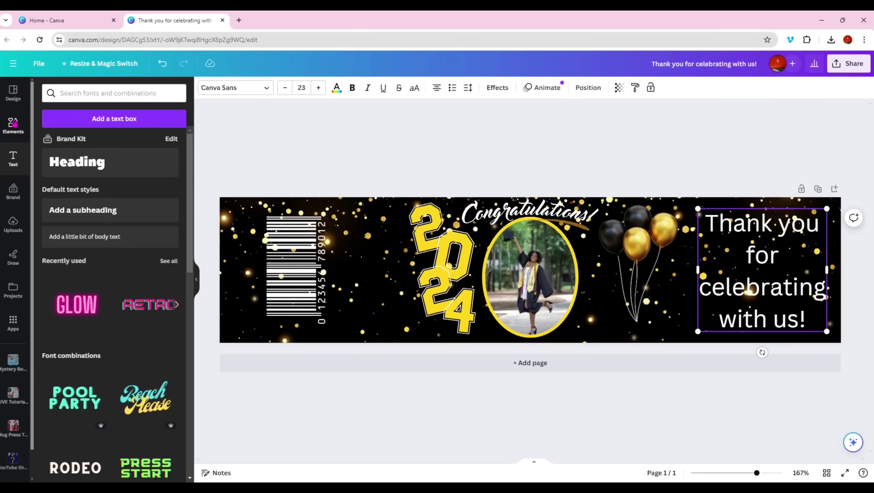
- Add a square shape and place it behind the start of the thank-you text
click(13, 125)
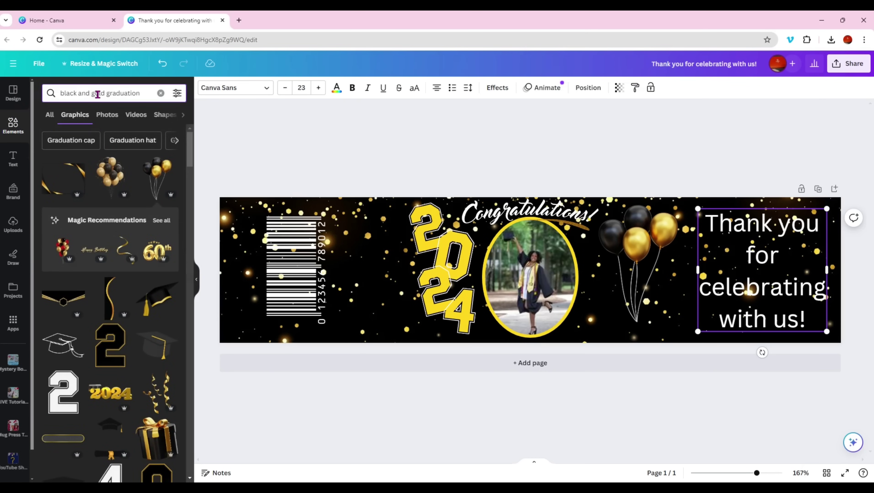
click(160, 93)
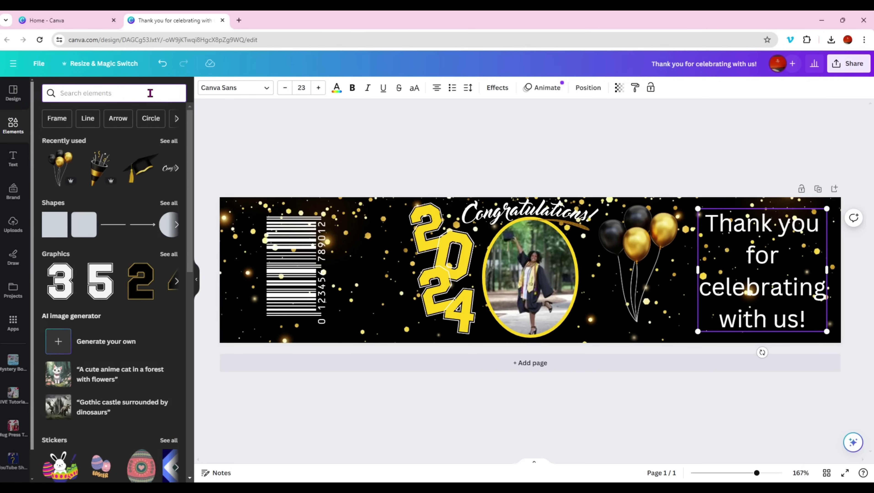
click(57, 227)
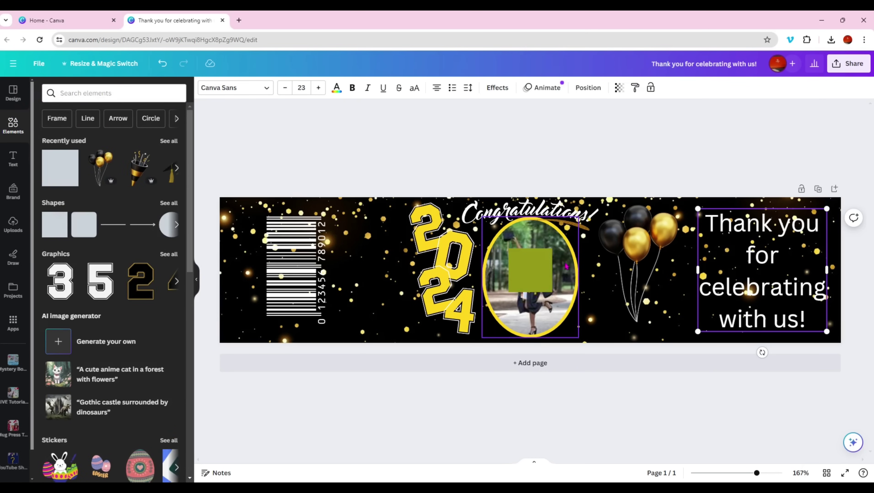
drag(532, 271, 727, 225)
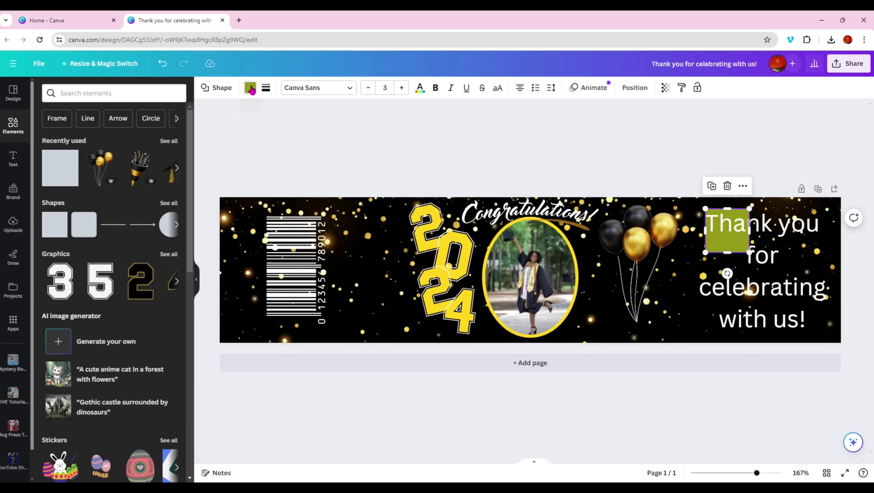
- Try white and grey on the square, settle on the near-black brand colour, and stretch it behind the whole thank-you message
click(250, 90)
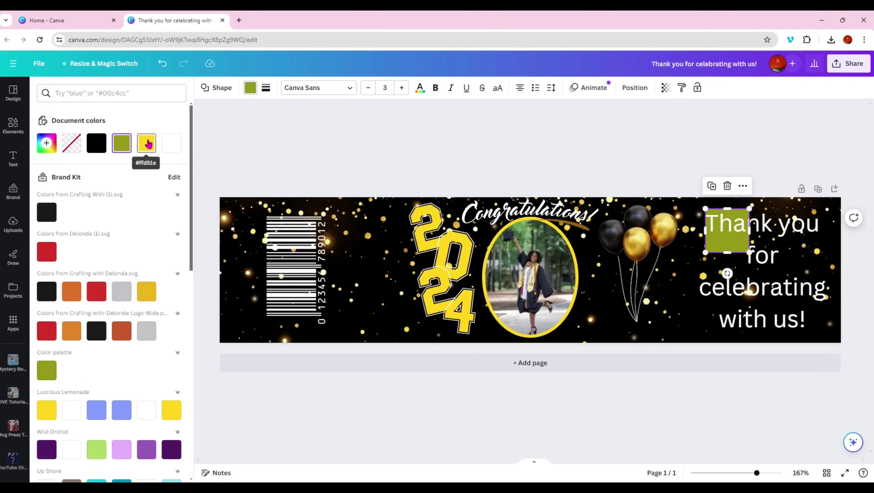
click(171, 142)
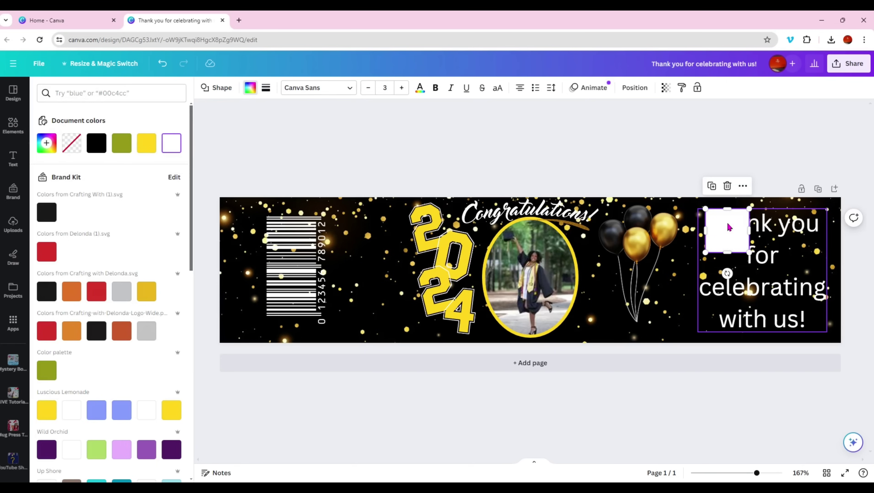
click(117, 296)
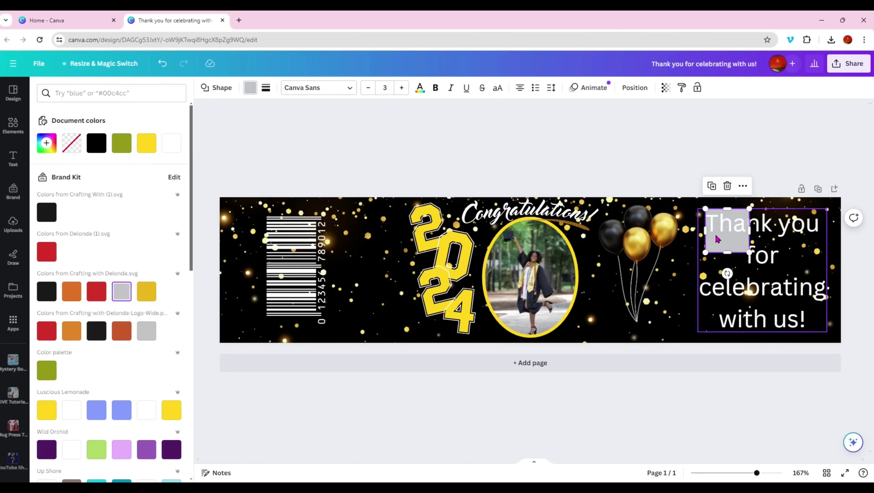
drag(714, 238, 707, 238)
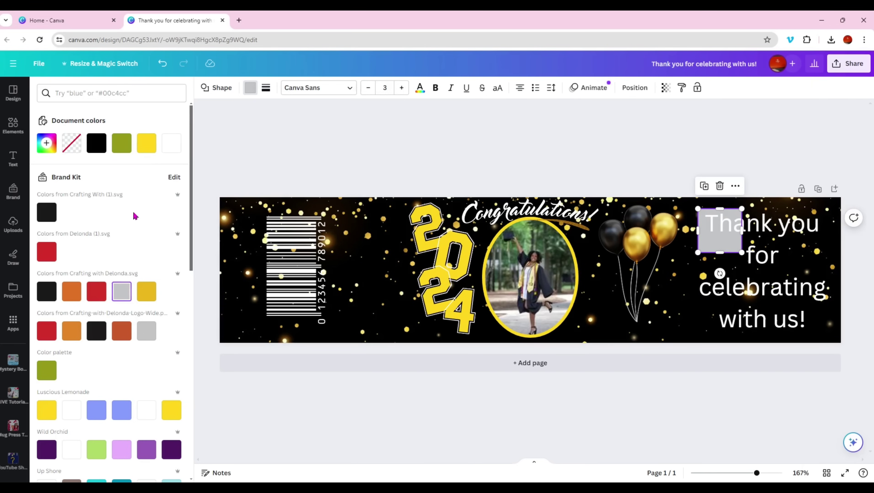
click(46, 212)
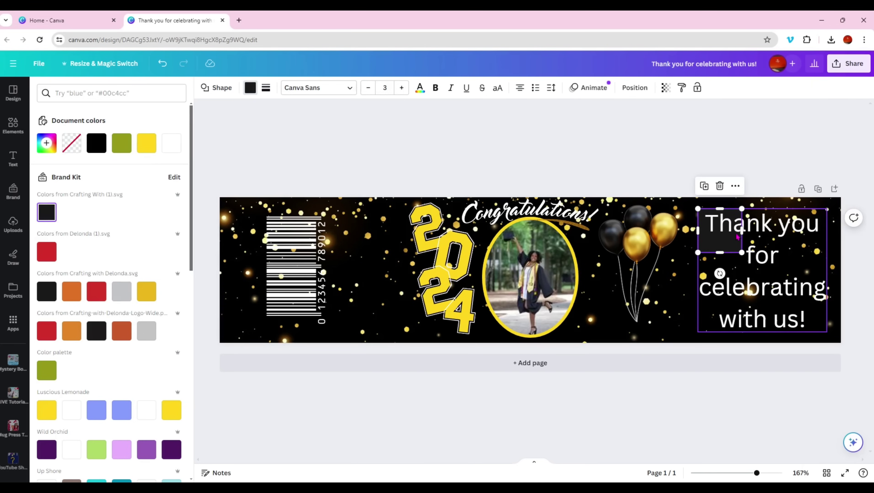
drag(741, 250, 832, 334)
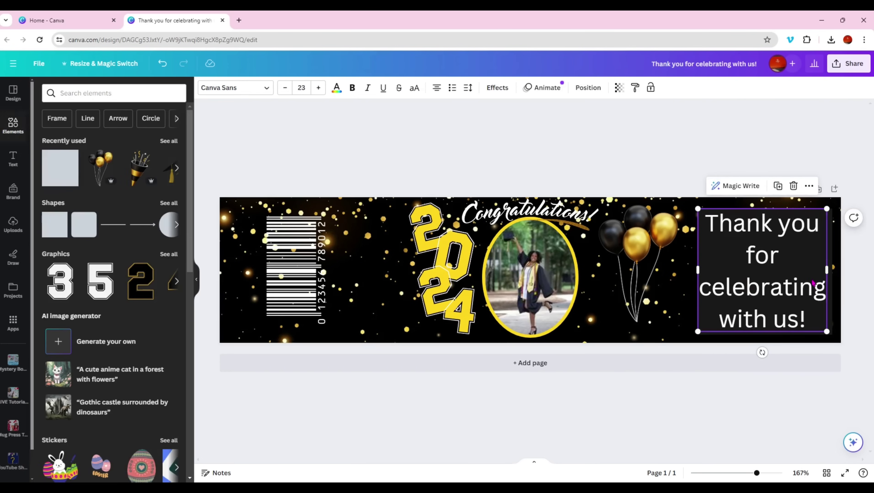
- Colour the whole thank-you message yellow and apply the Neon text effect to it
click(810, 284)
drag(706, 223, 809, 311)
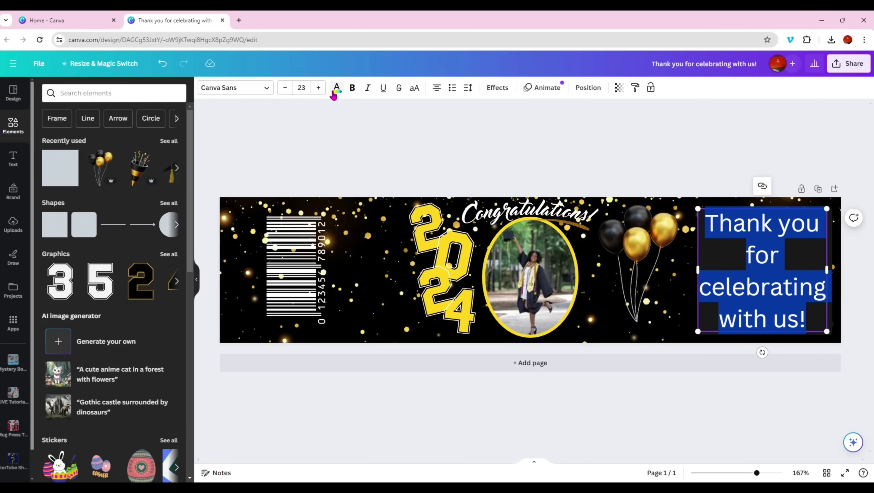
click(336, 90)
click(121, 143)
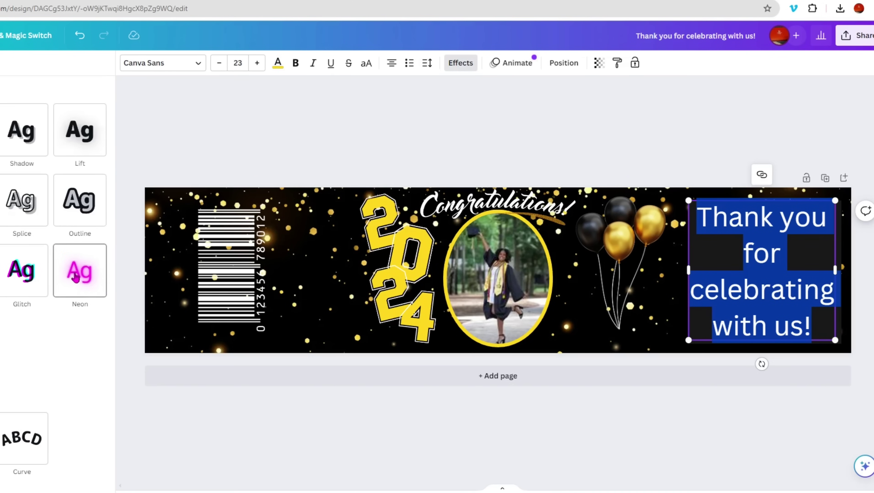
click(75, 277)
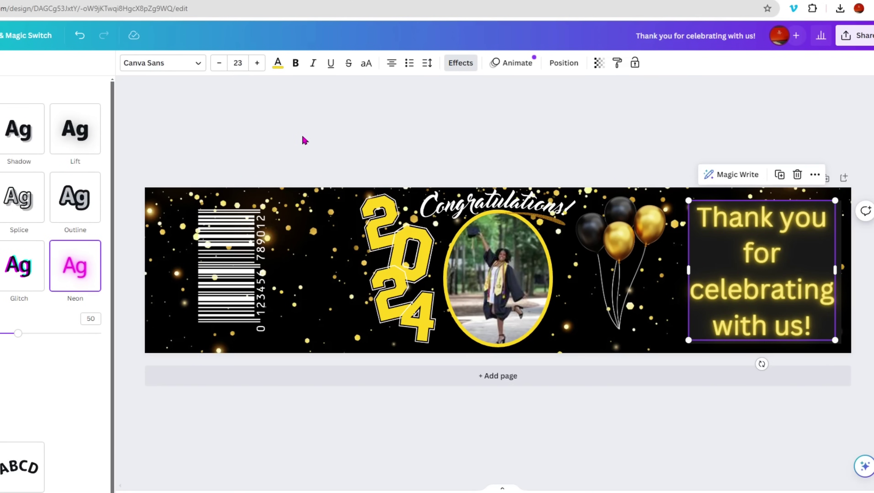
key(Escape)
key(Escape)
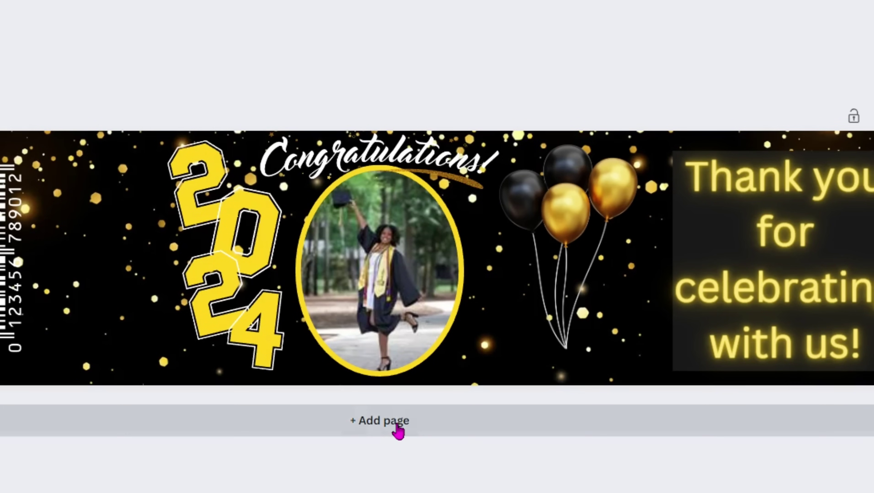
- Add a second blank page below the banner and search the elements for "black and gold background"
click(396, 427)
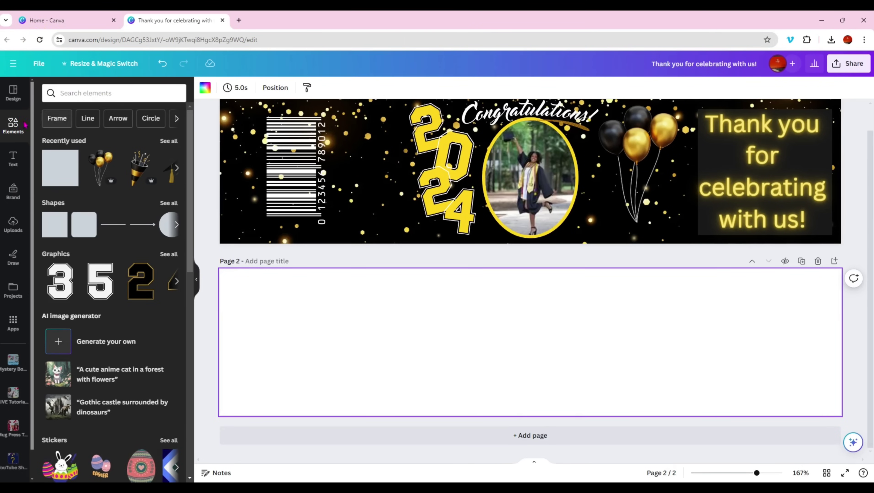
click(14, 124)
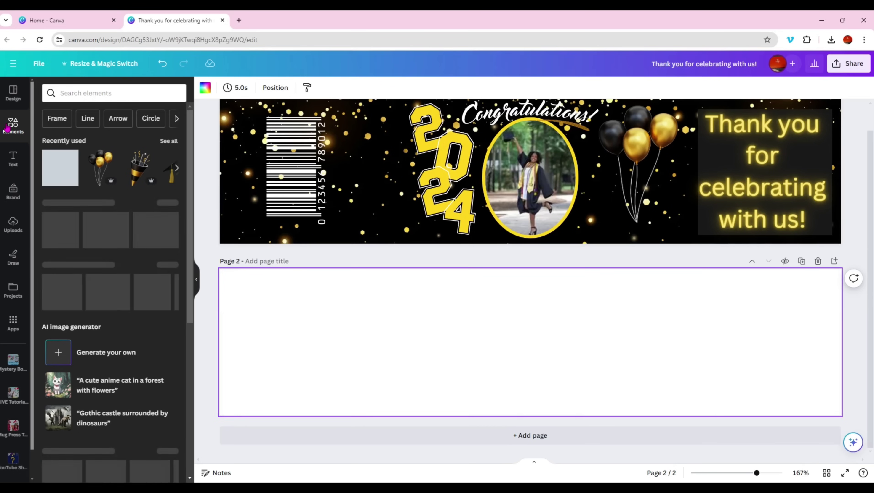
click(84, 96)
text(bla)
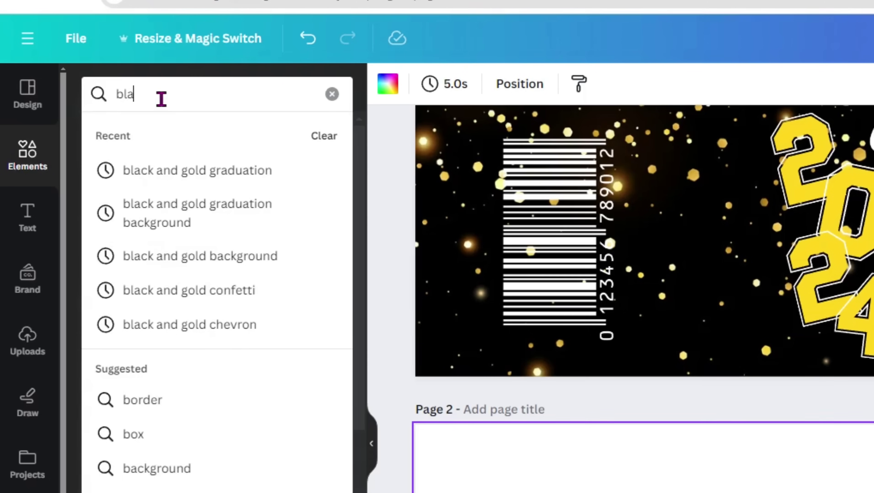
text(ck and gold)
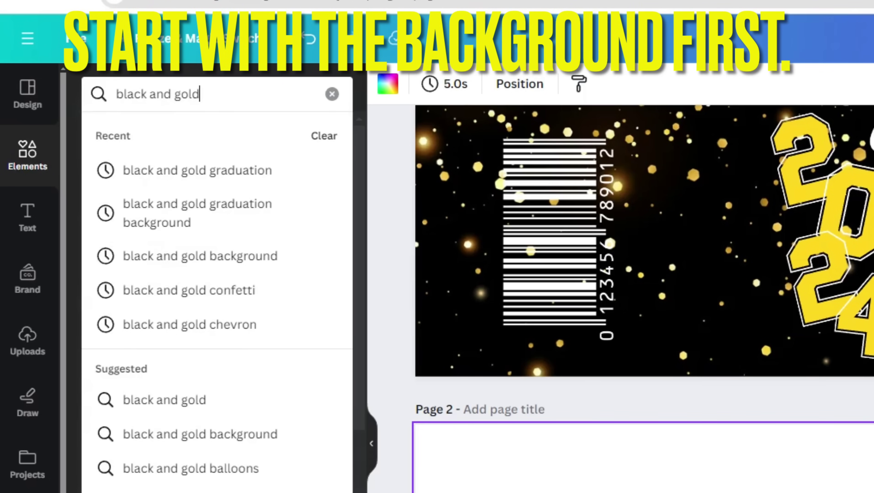
text( backgrtou)
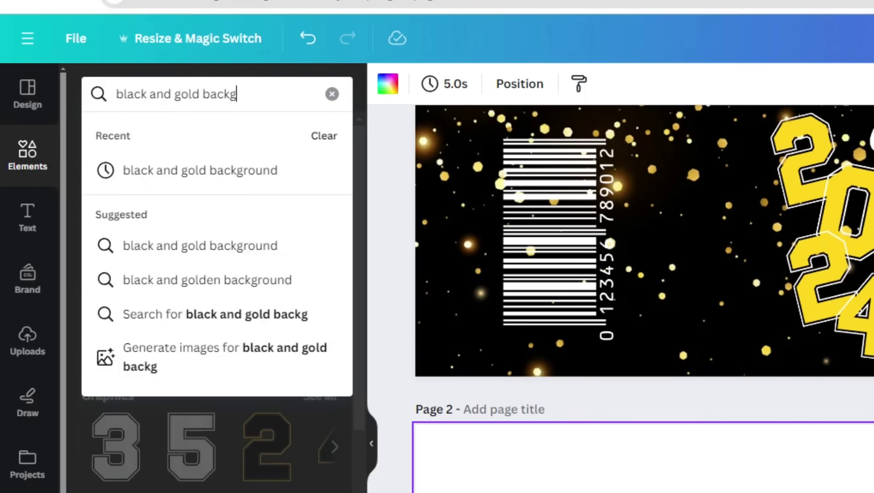
key(BackSpace)
key(BackSpace)
key(BackSpace)
text(ound)
key(Return)
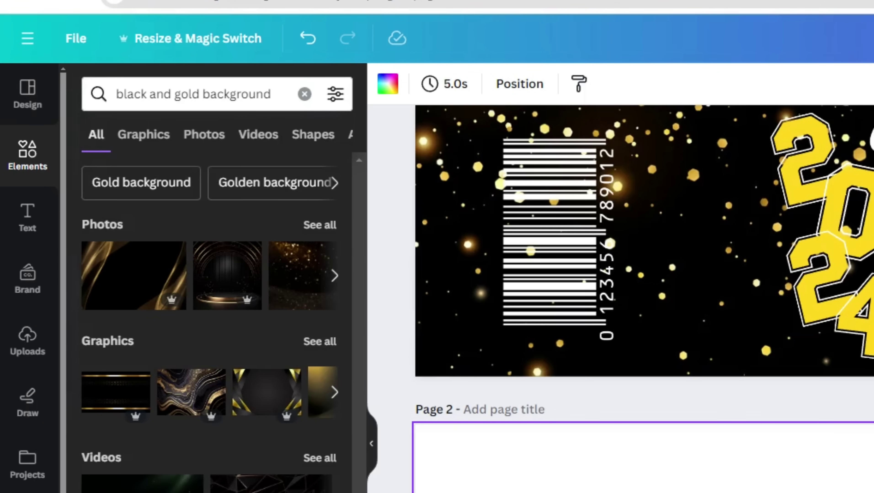
- Limit the results to free photos and set the black photo with gold and white sparkles as the page 2 background
click(336, 93)
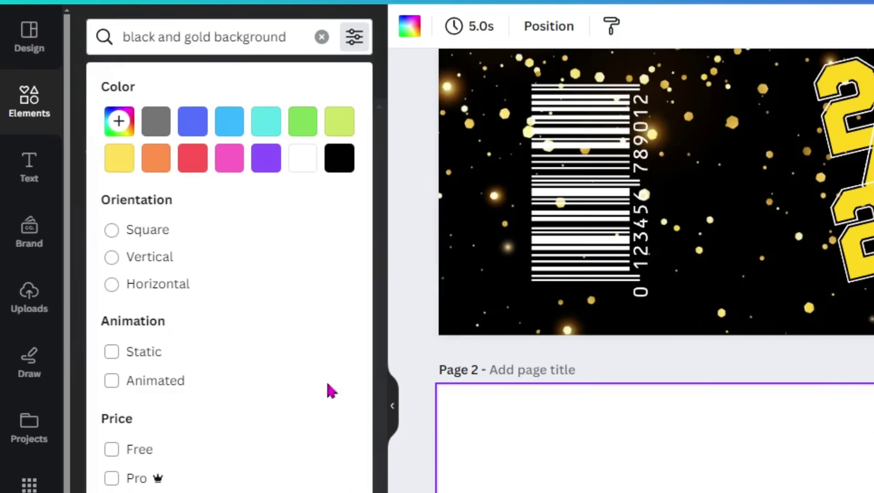
click(111, 450)
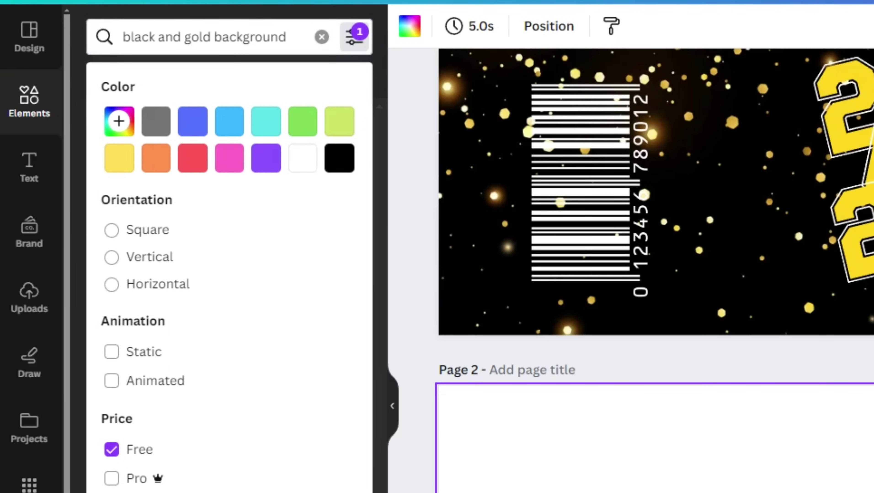
click(303, 40)
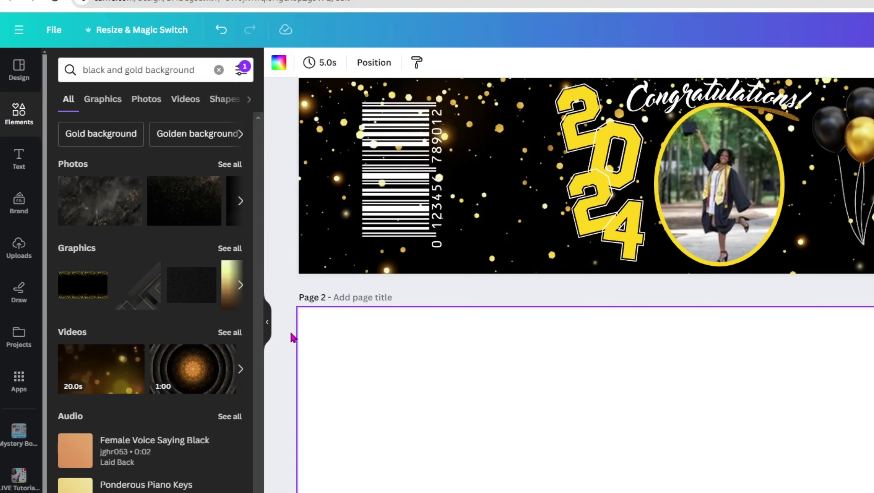
click(231, 166)
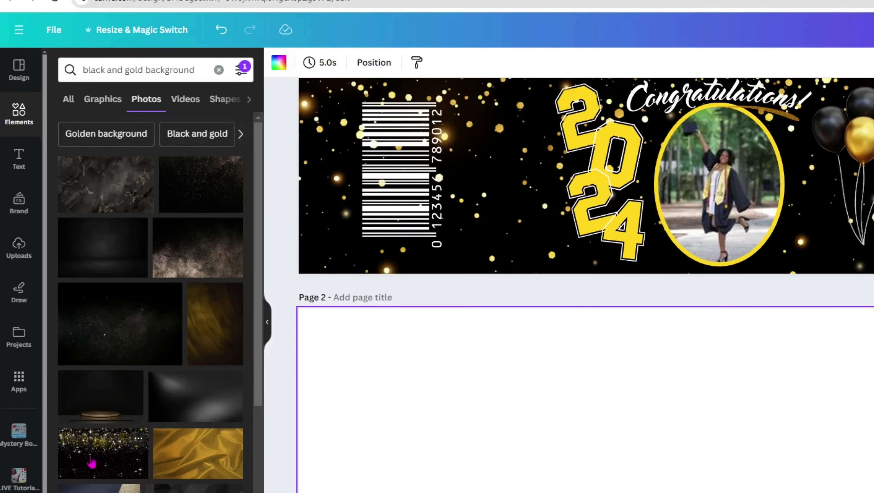
drag(91, 463, 726, 414)
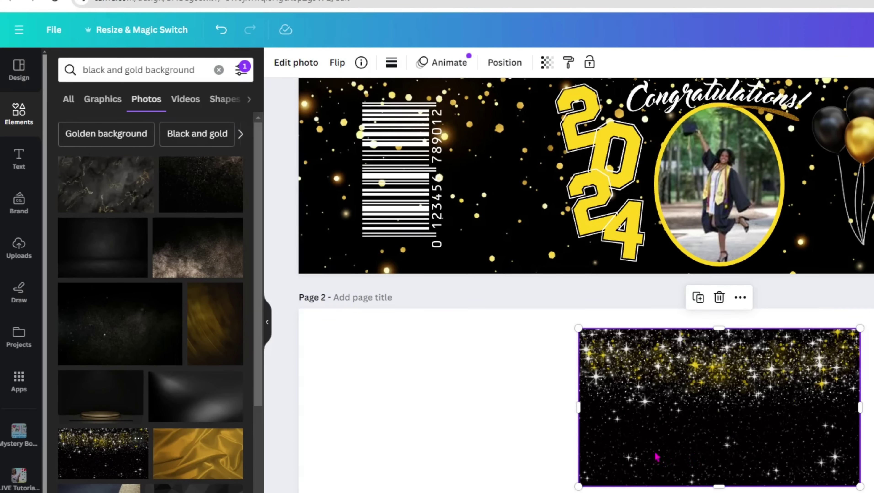
right_click(735, 429)
click(777, 492)
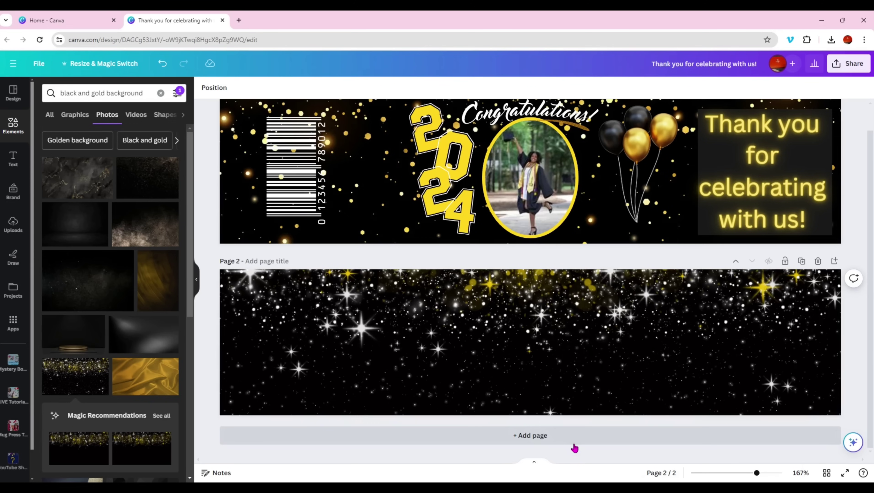
- Look through more of the free black and gold background photos for an alternative to the sparkle background
scroll(123, 343, down, 10)
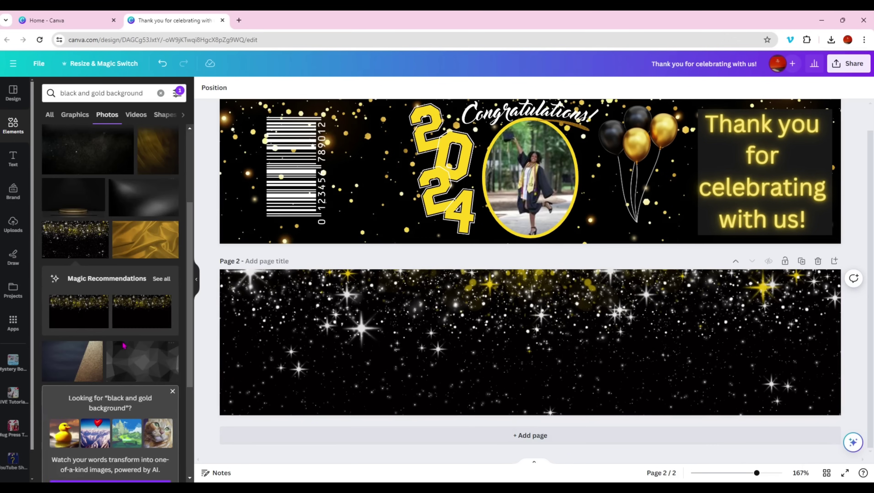
scroll(123, 418, down, 3)
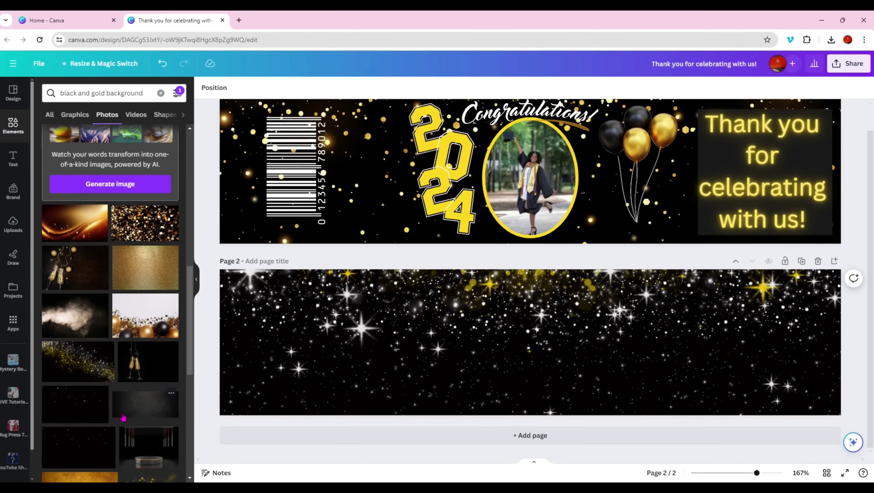
scroll(124, 418, down, 3)
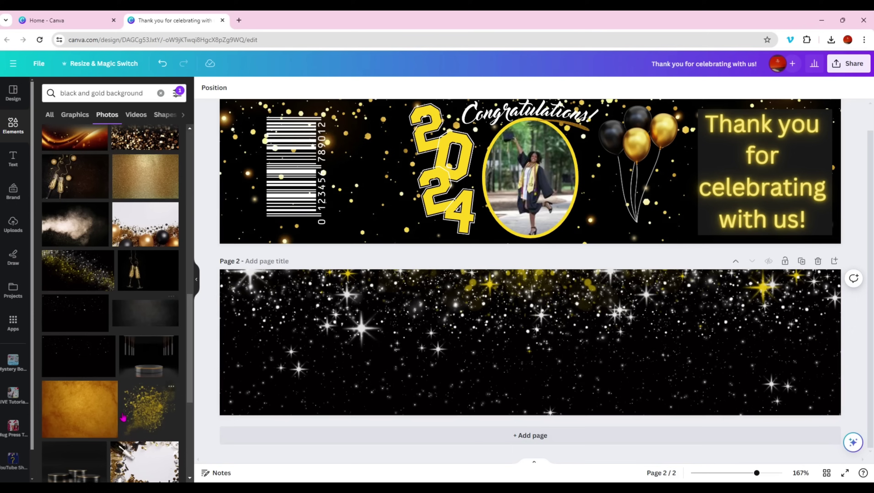
scroll(112, 429, down, 1)
scroll(113, 430, down, 3)
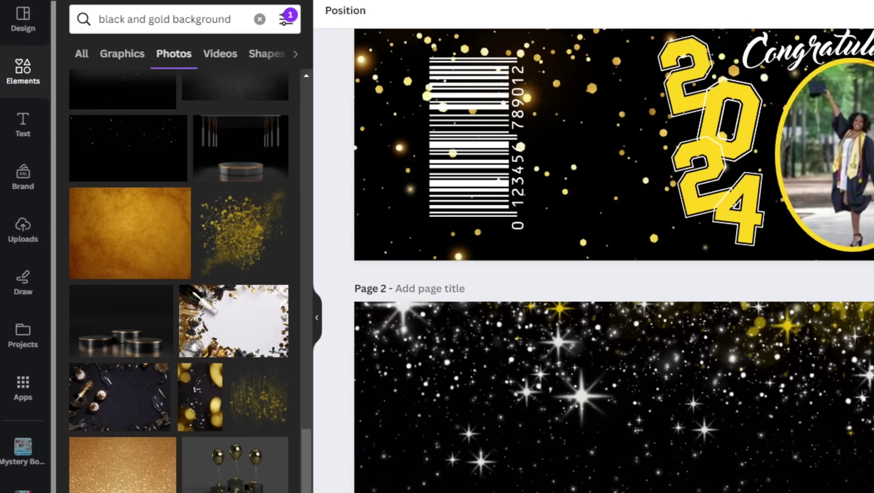
scroll(179, 282, down, 10)
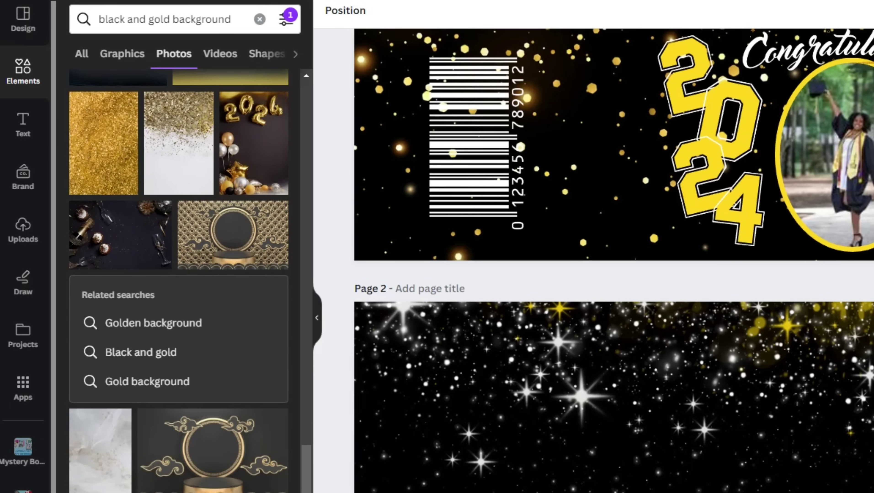
scroll(255, 147, down, 10)
scroll(179, 282, down, 8)
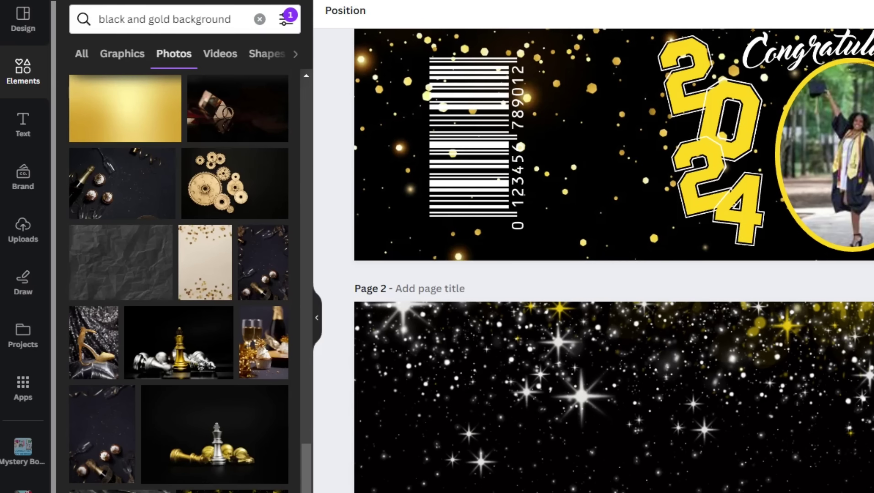
scroll(223, 320, down, 5)
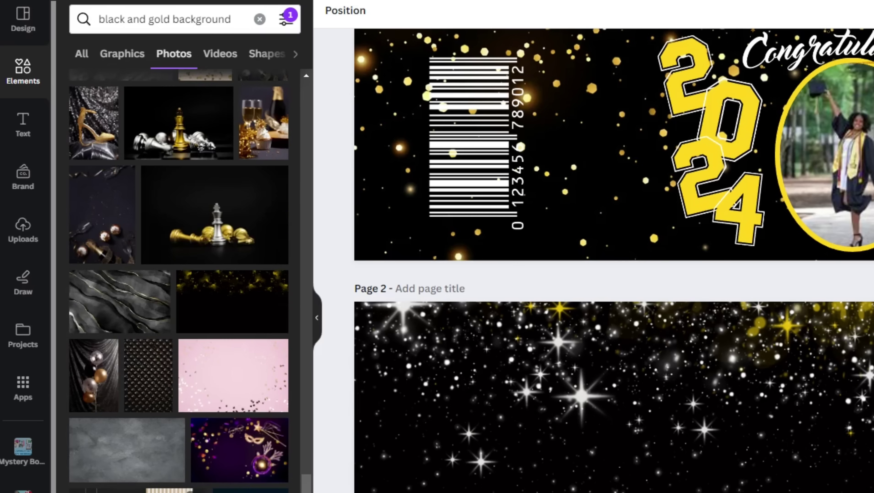
- Try the black photo with blurred gold lights on page 2, delete it, and look through further background photos
click(223, 320)
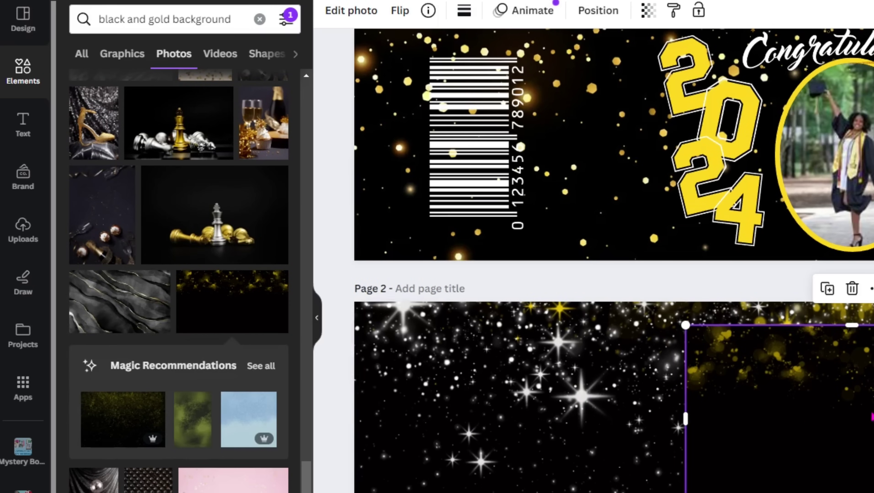
key(Delete)
scroll(304, 433, down, 5)
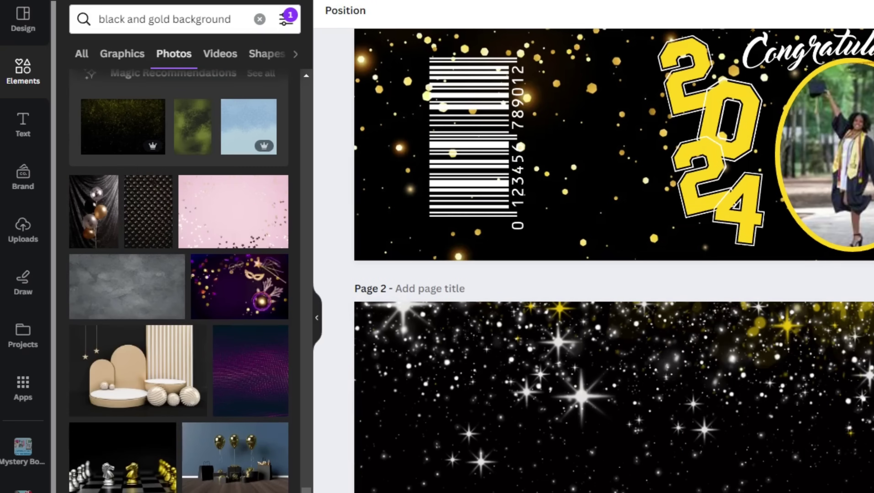
scroll(179, 281, down, 10)
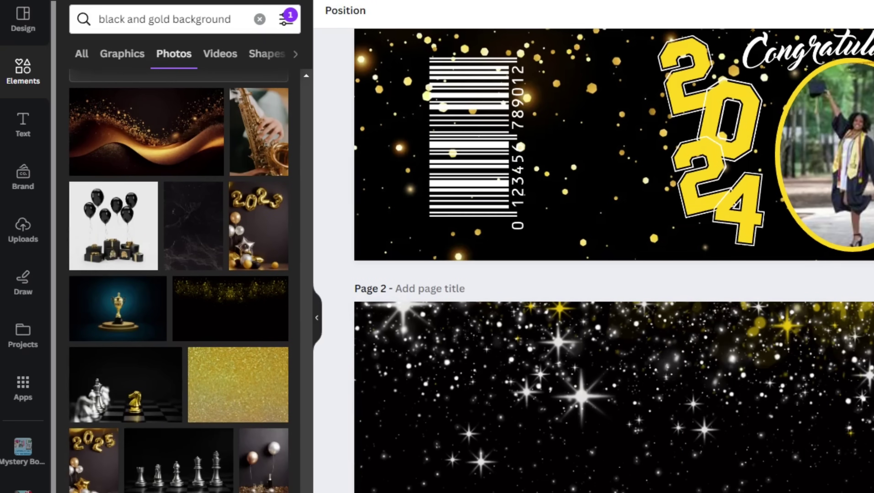
scroll(179, 281, down, 8)
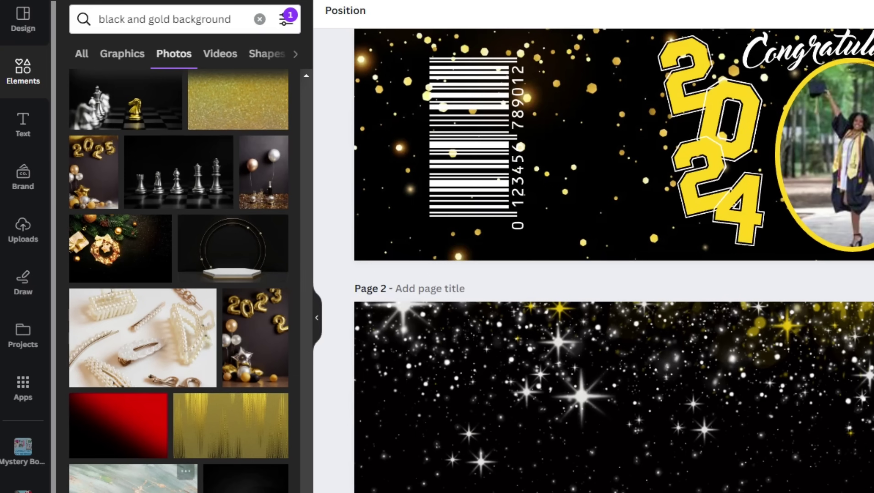
scroll(179, 281, down, 15)
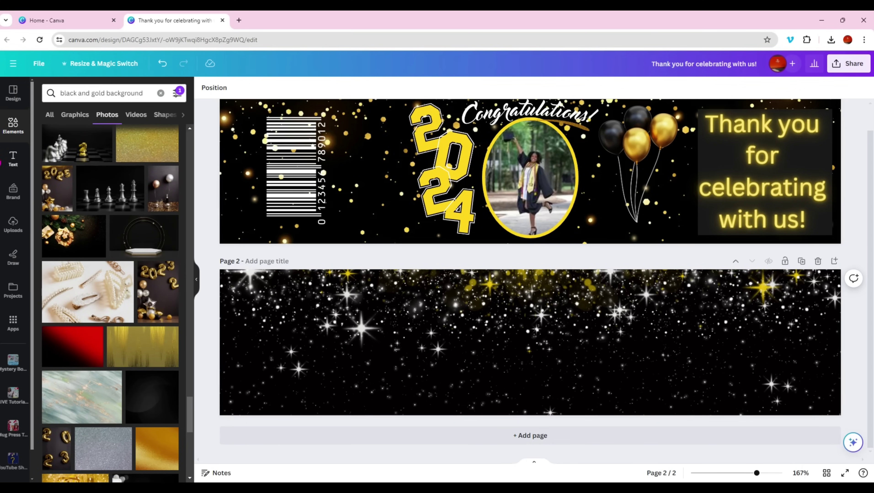
- Add a portrait frame with rounded corners to the middle of page 2 and enlarge it to nearly the page's height
click(11, 135)
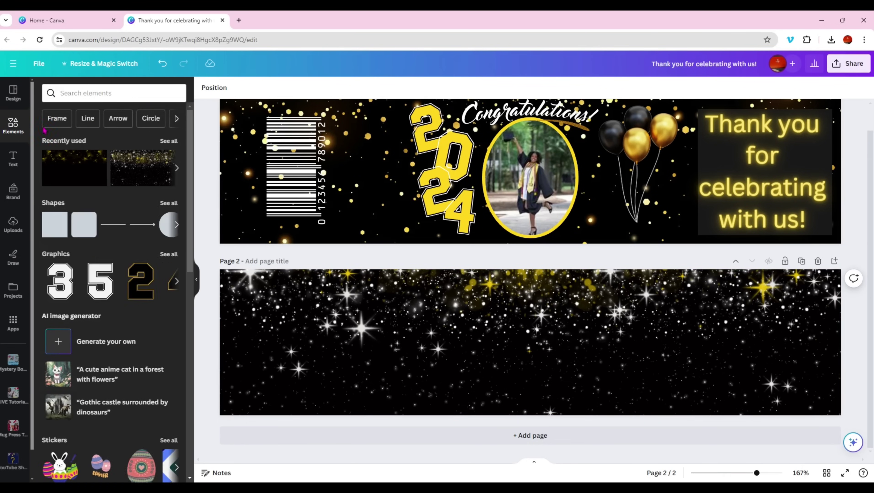
click(59, 122)
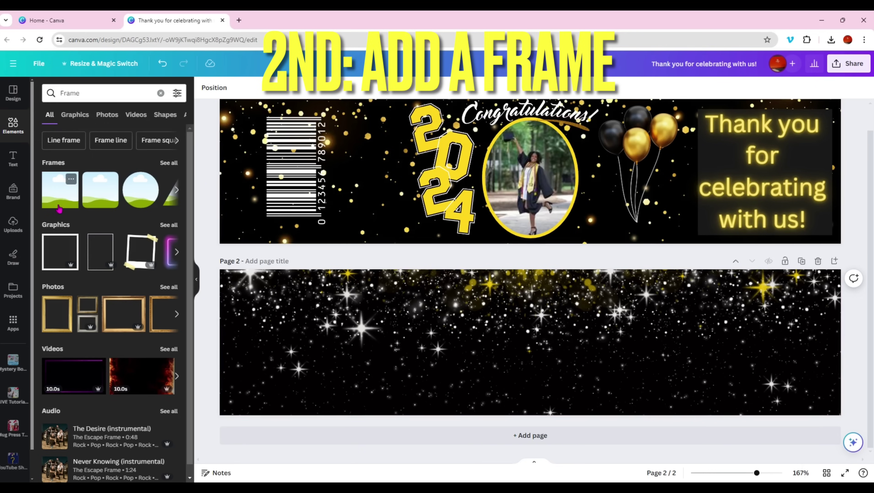
click(169, 166)
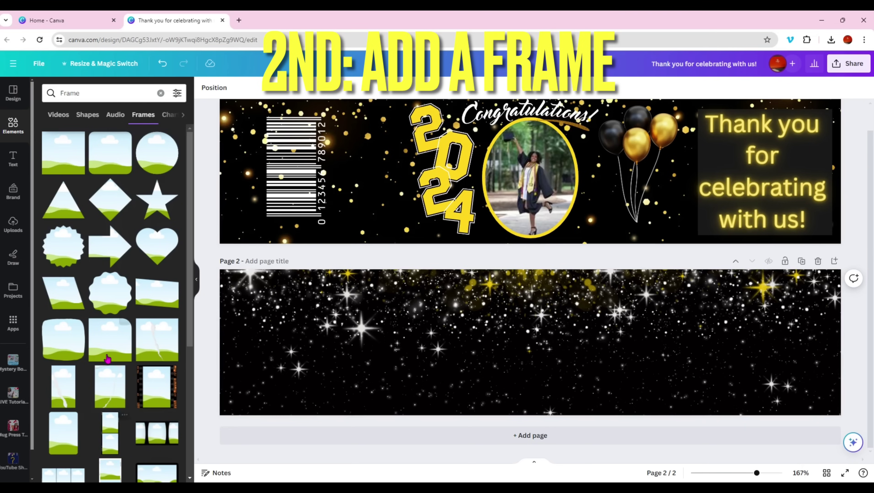
scroll(107, 360, down, 10)
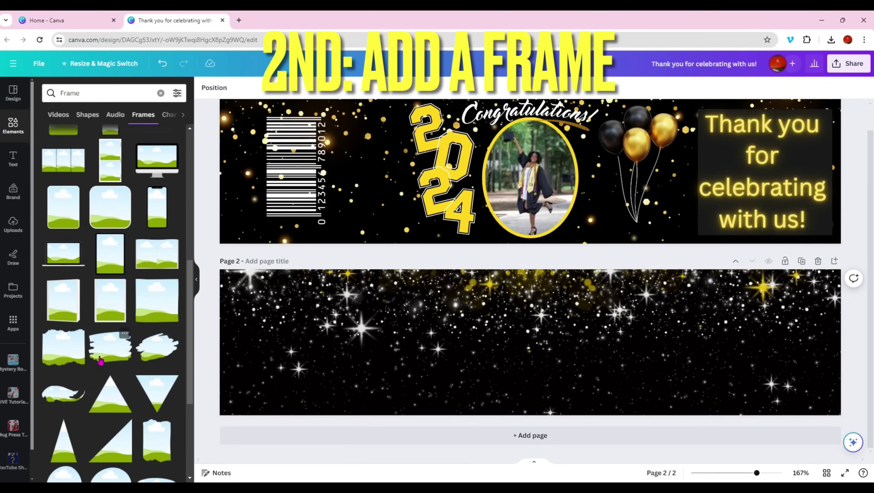
click(64, 220)
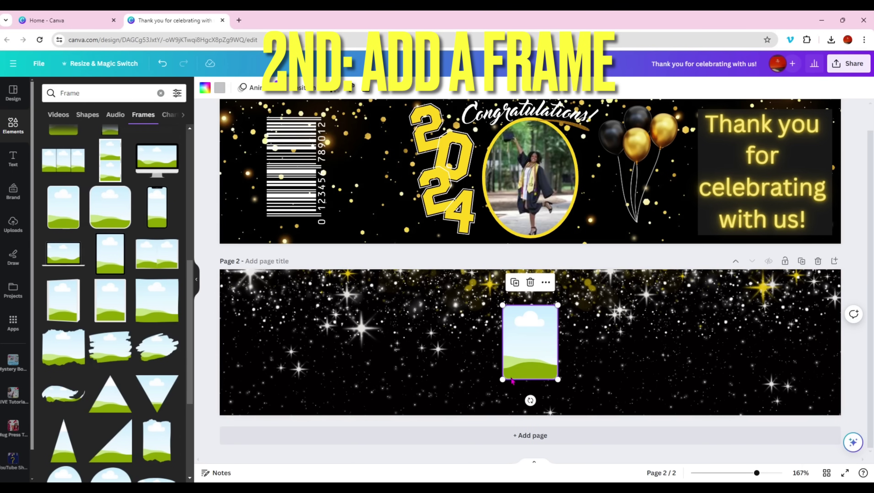
drag(504, 380, 486, 401)
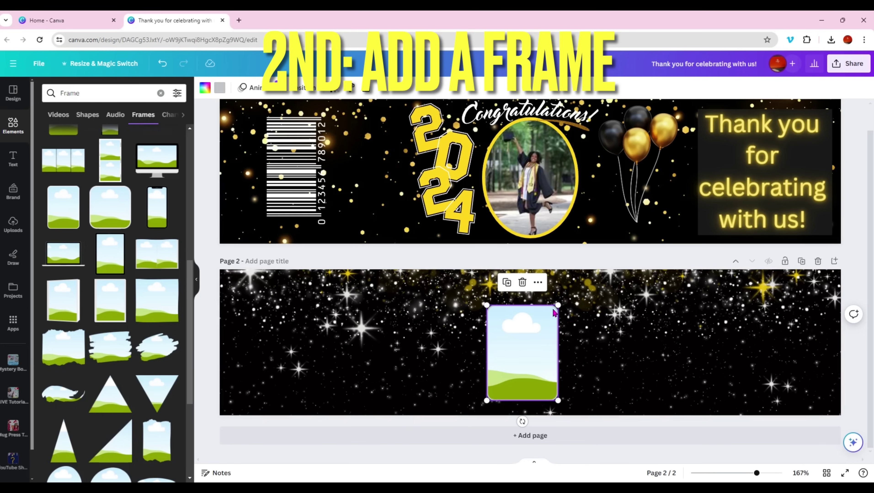
drag(558, 306, 560, 275)
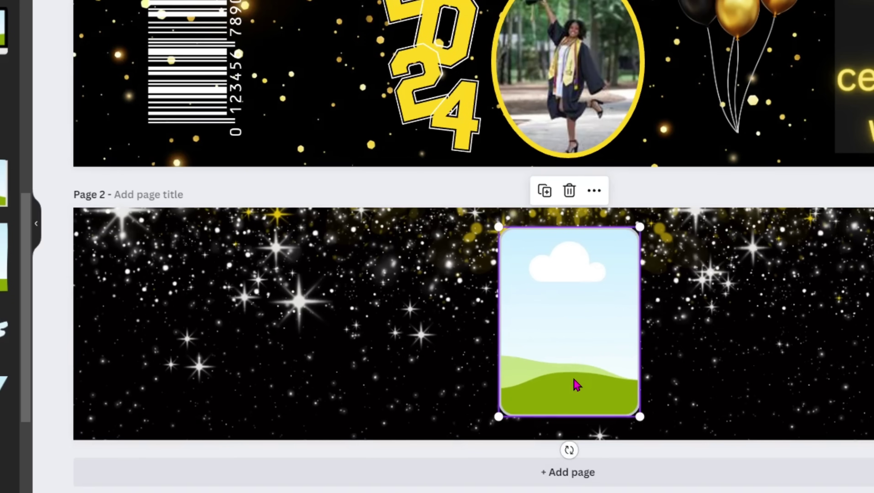
- Add the uploaded portrait of the graduate in a black gown before a grey backdrop and drop it into the frame
scroll(4, 242, down, 5)
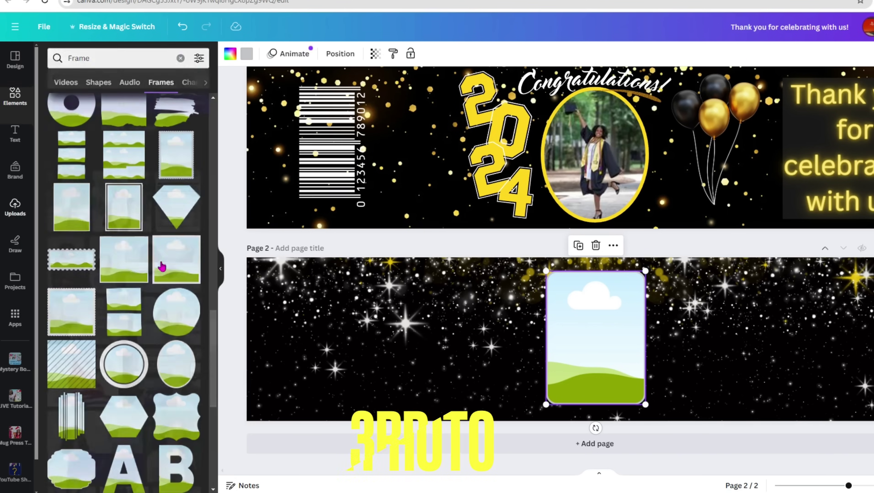
click(15, 208)
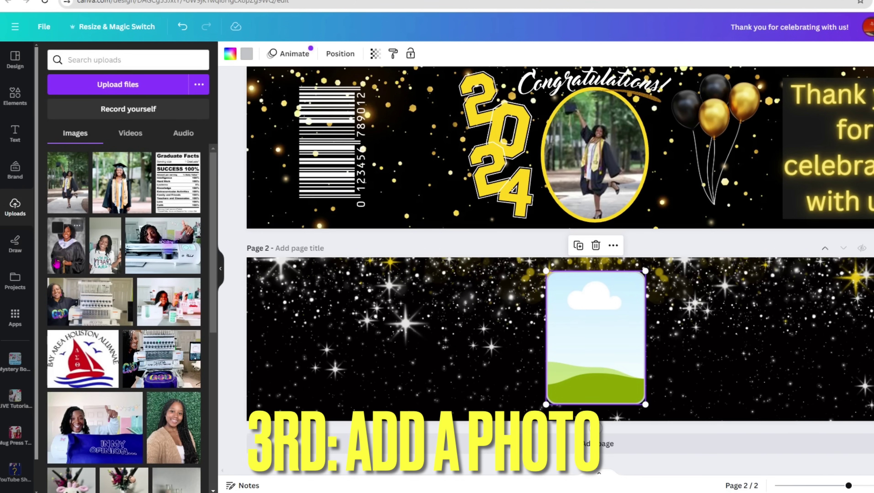
click(66, 260)
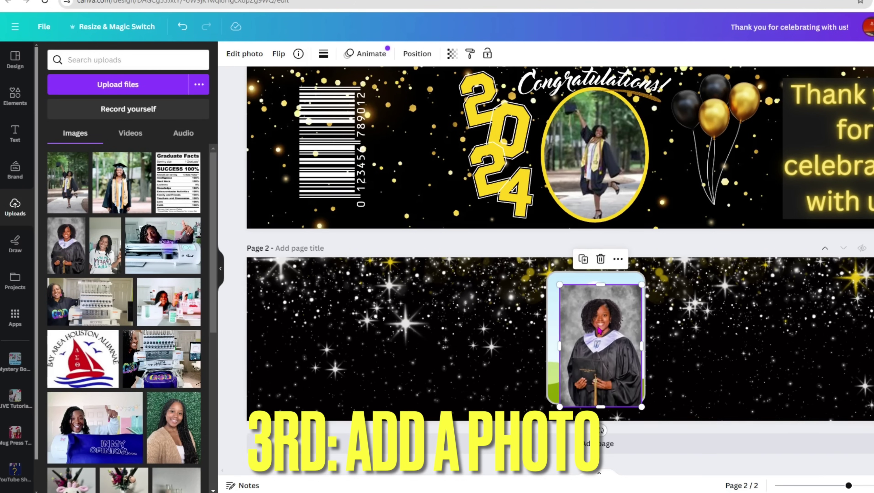
mouse_move(608, 346)
mouse_down()
mouse_move(454, 360)
mouse_move(596, 341)
mouse_up()
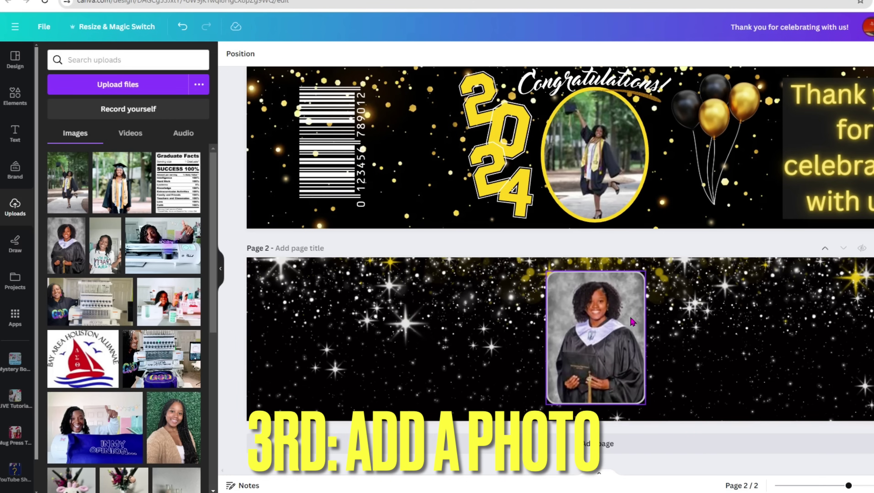
- Replace the portrait in page 2's frame with the uploaded outdoor photo of the graduate in cap, gown and gold stole
click(600, 331)
click(595, 245)
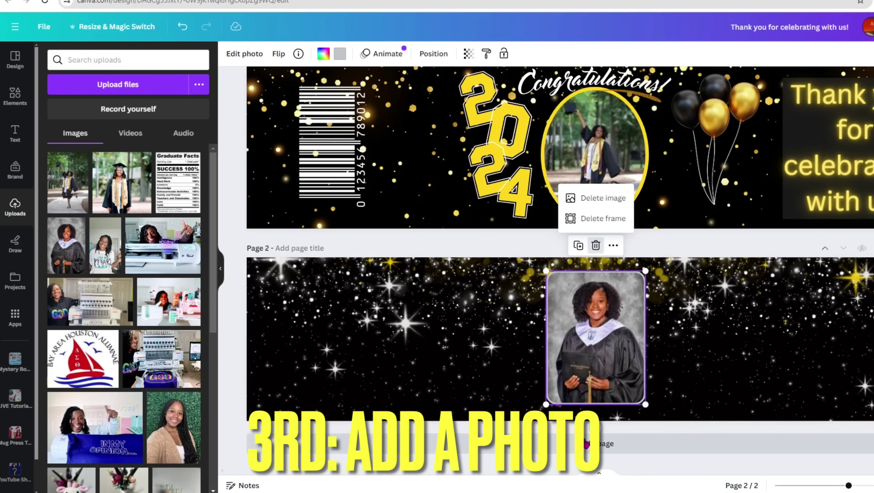
click(609, 200)
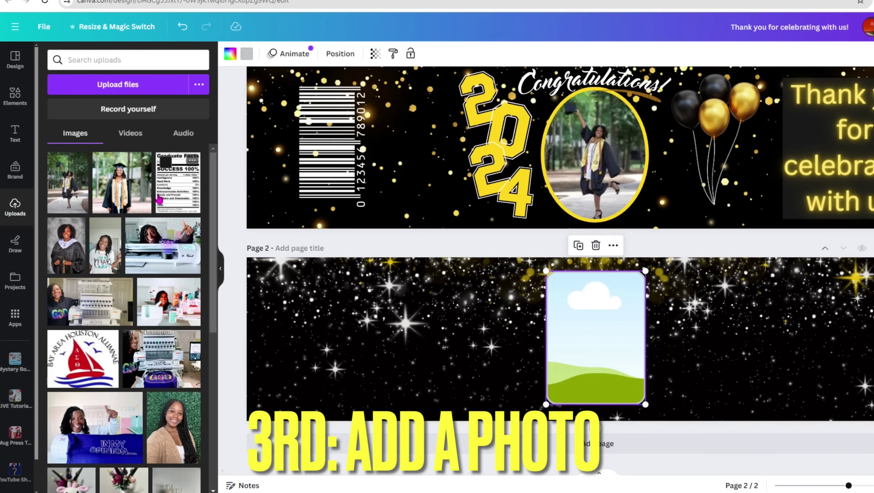
drag(104, 173, 594, 331)
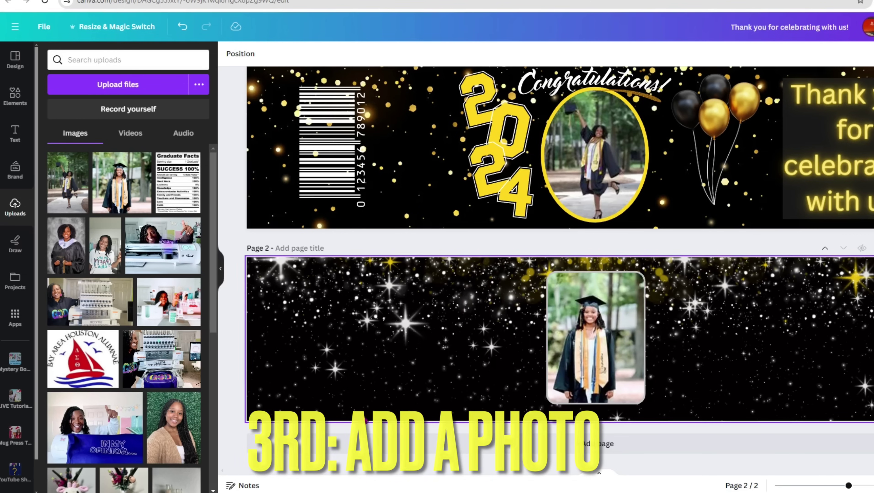
- Enlarge the photo inside the frame and reposition it so the graduate's cap and upper body fill the crop
click(603, 323)
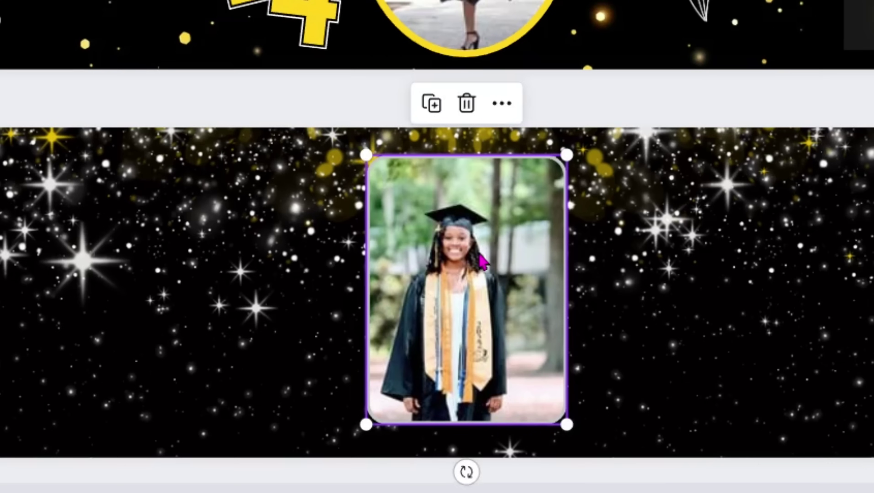
double_click(479, 255)
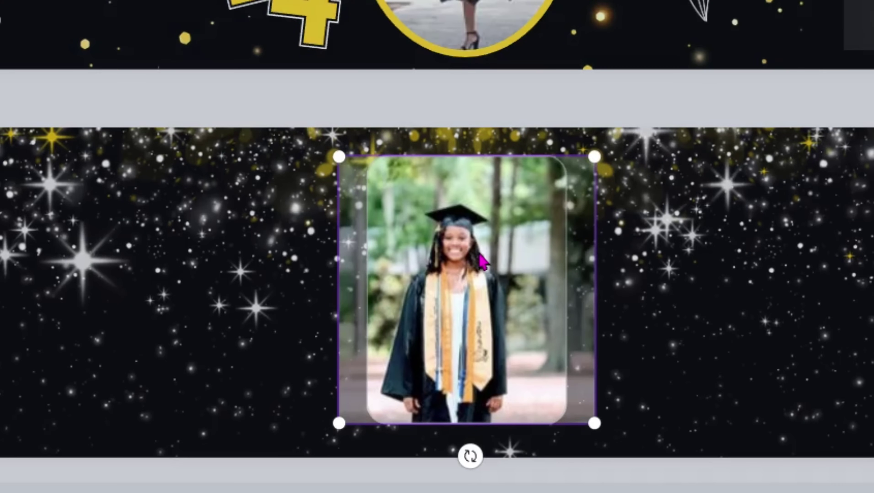
drag(592, 156, 647, 97)
drag(632, 252, 602, 299)
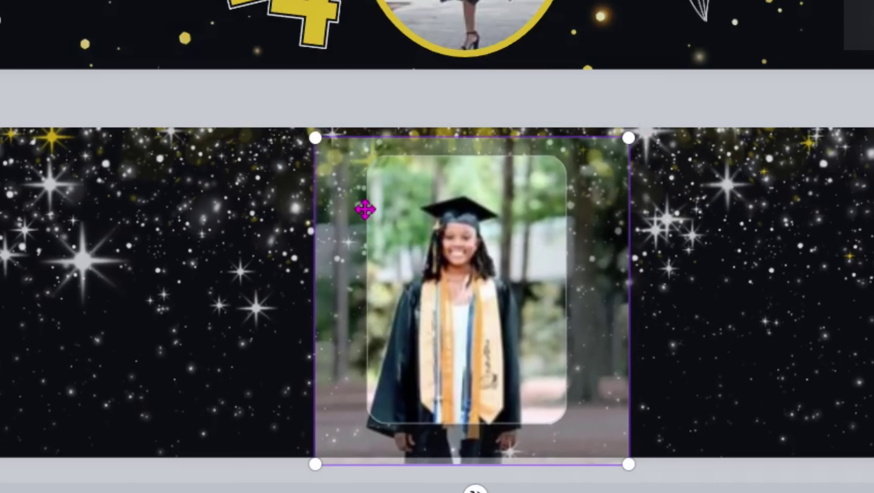
drag(315, 138, 255, 117)
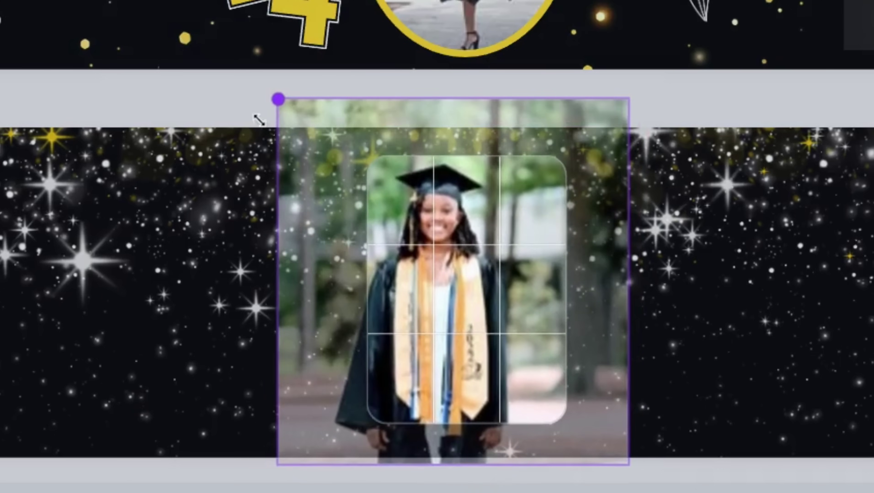
drag(343, 335, 384, 351)
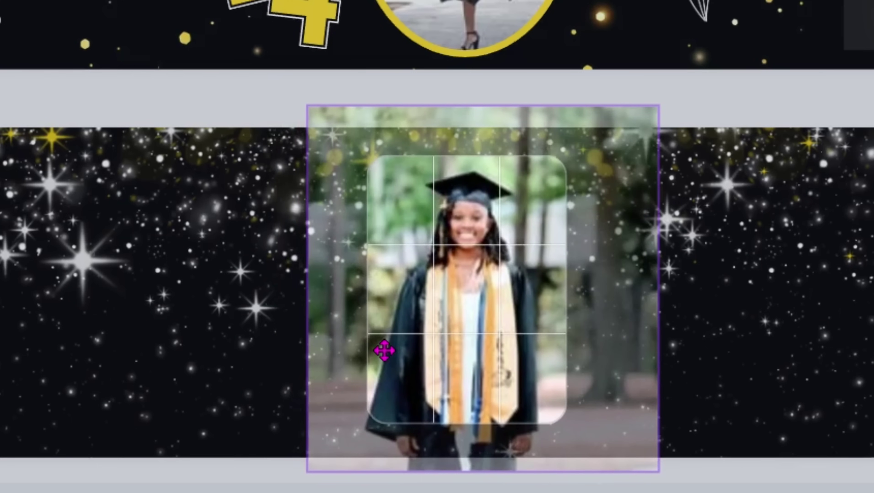
click(153, 391)
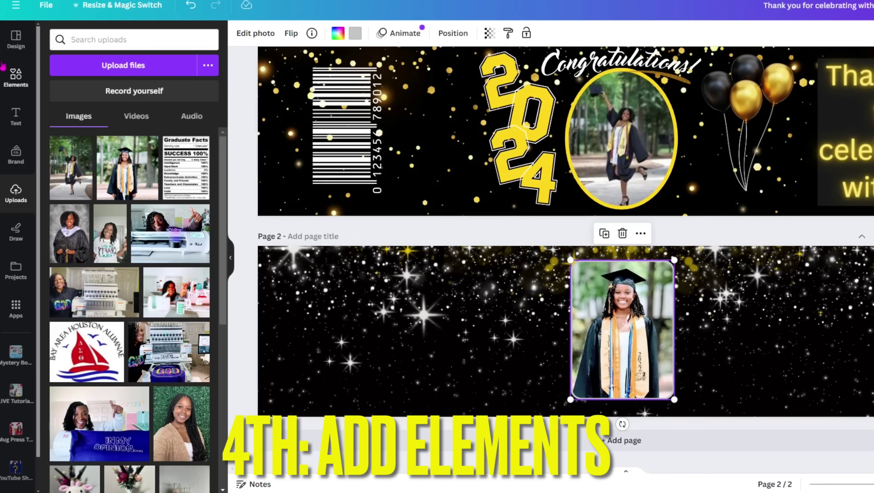
- Search the elements library for "barcode"
click(16, 77)
click(119, 39)
text(Frame)
key(Return)
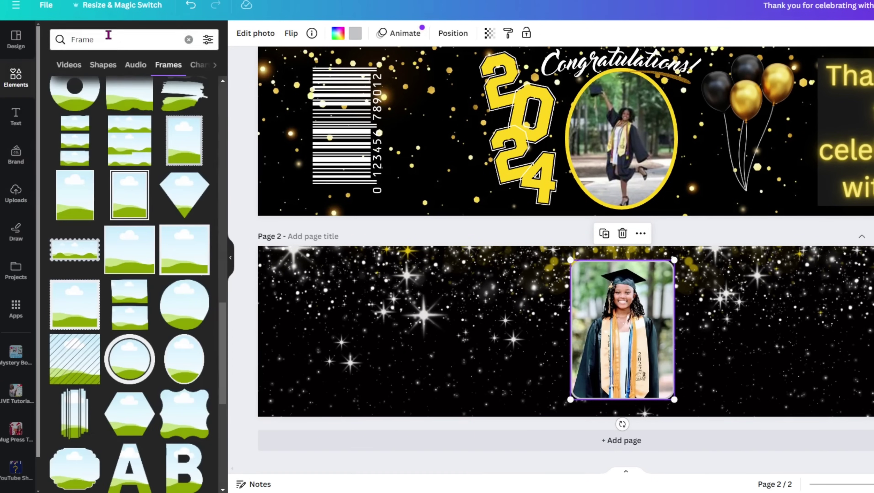
click(188, 40)
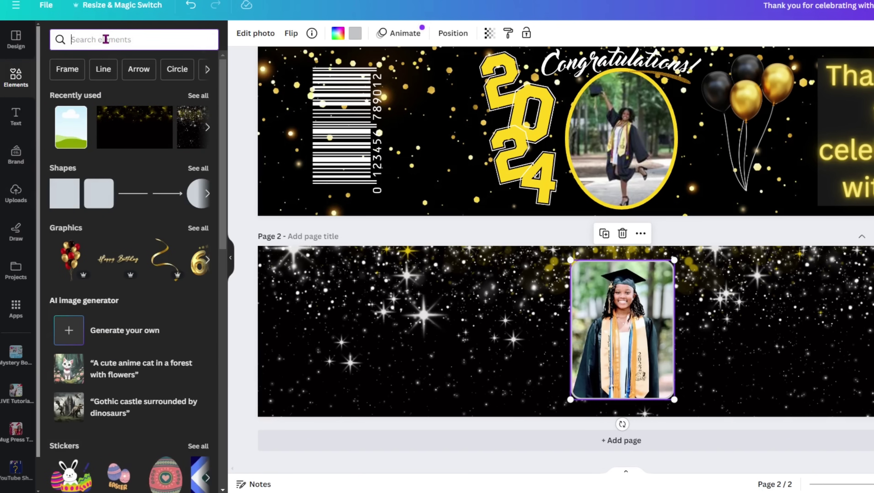
text(barcode)
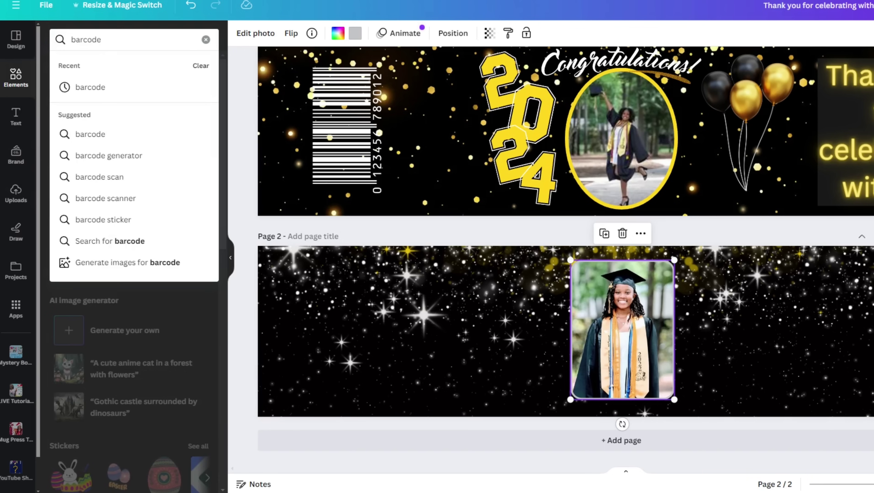
click(90, 135)
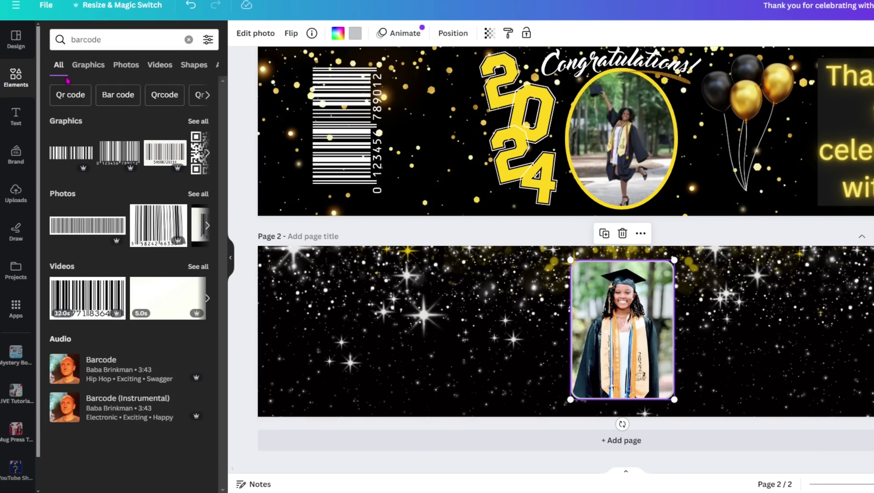
- Limit the barcode results to free elements and show all matching graphics
click(207, 39)
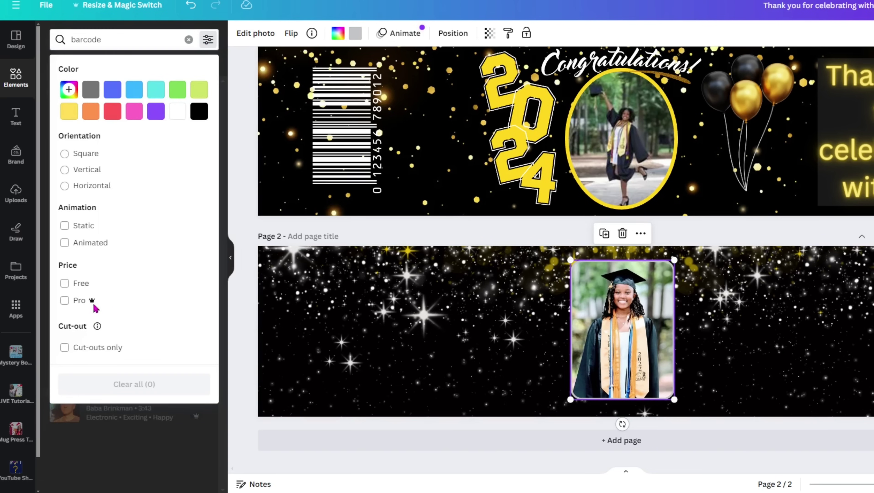
click(65, 284)
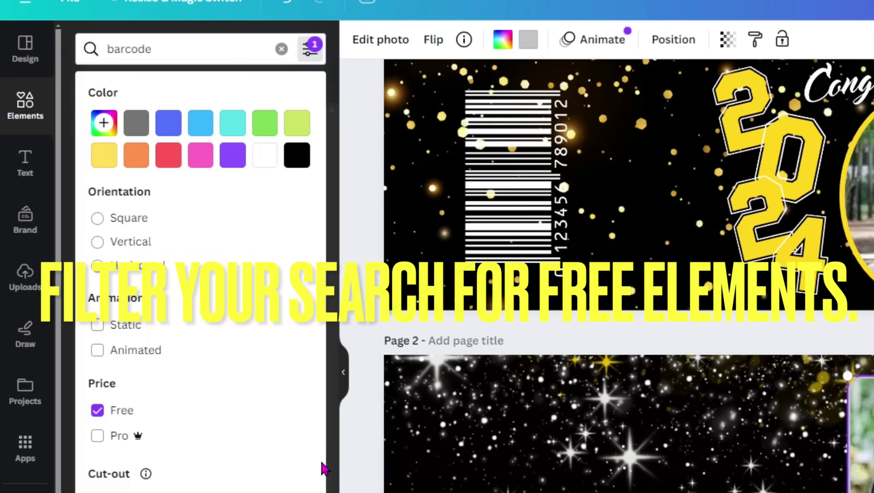
click(176, 42)
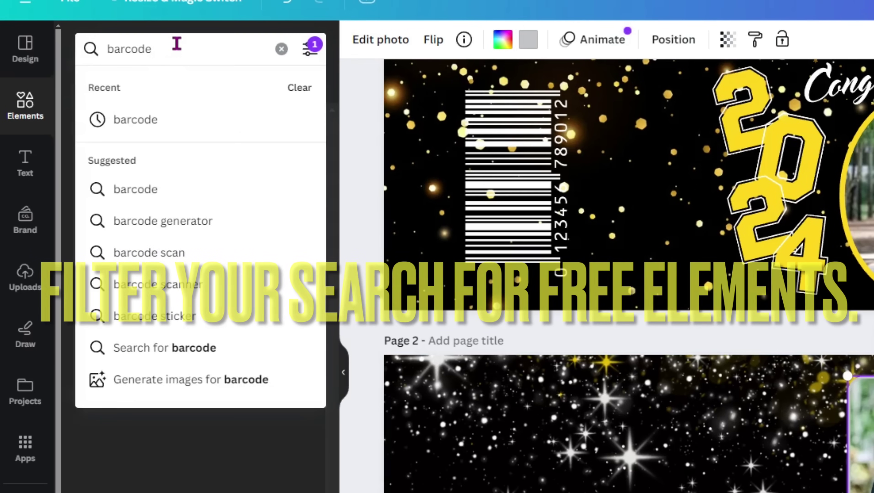
key(Return)
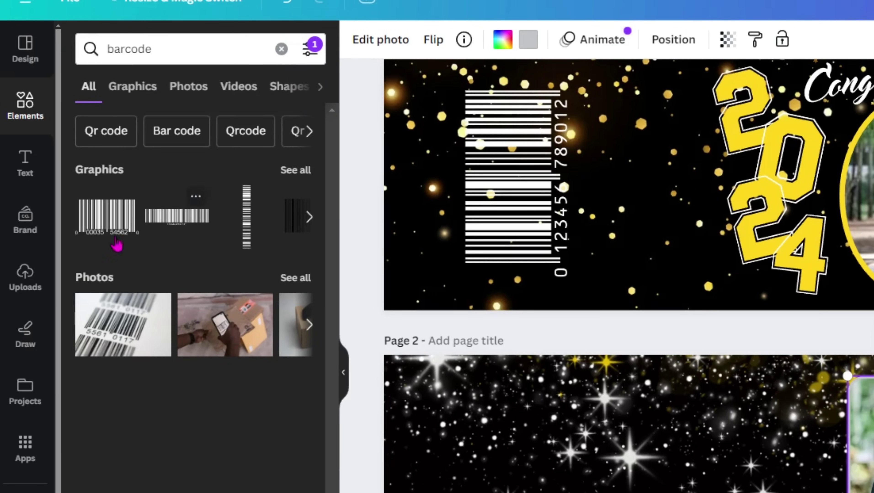
click(304, 171)
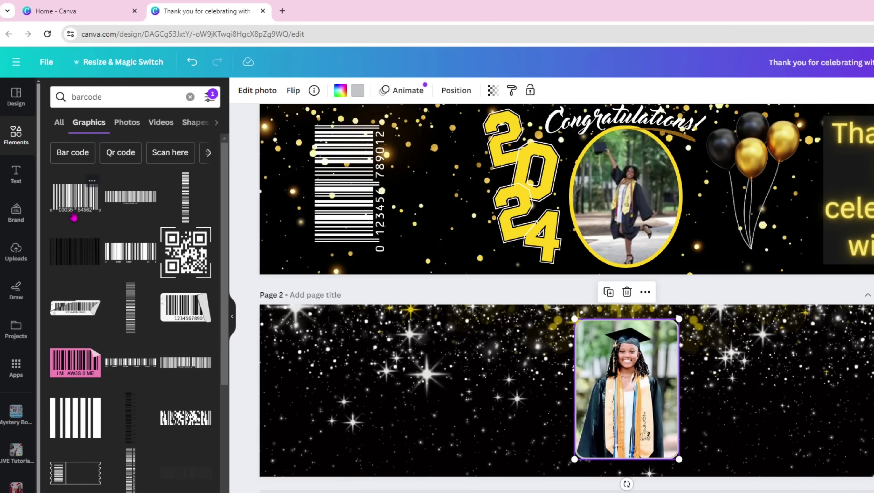
- Add the first free barcode graphic with digits beneath its bars to page 2 and move it left of the portrait
click(72, 207)
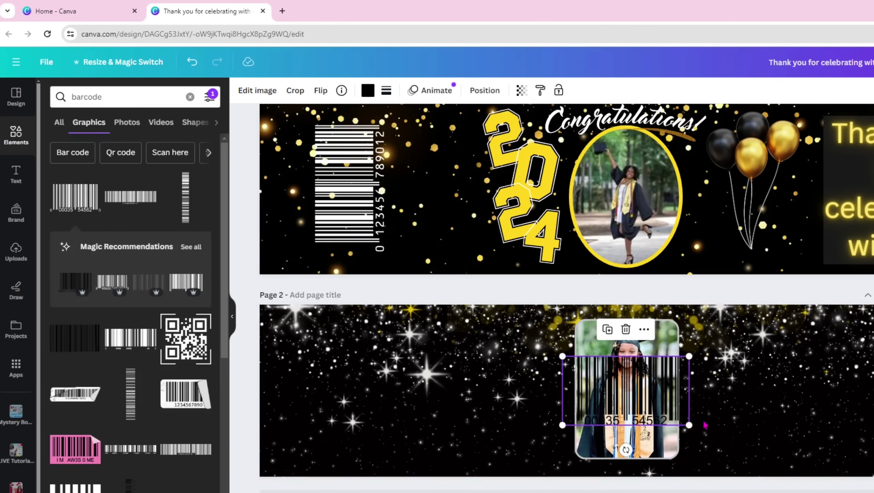
drag(668, 406, 437, 415)
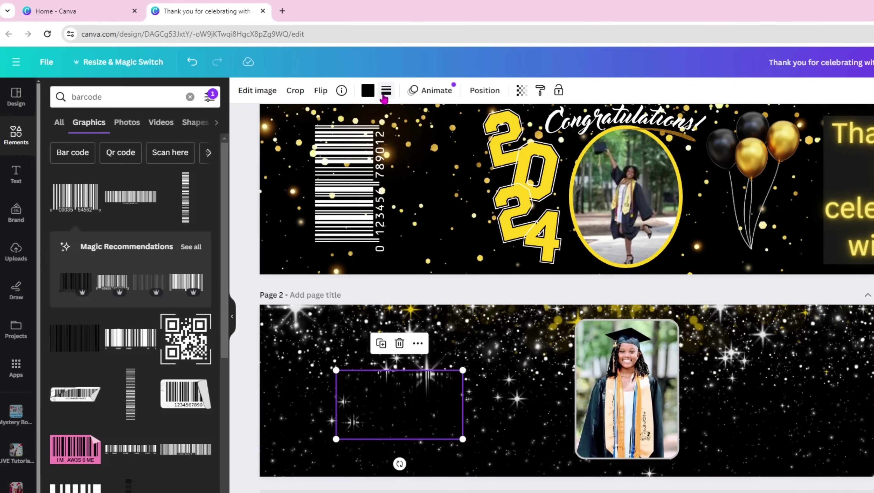
- Recolor the barcode white, rotate it a quarter turn counterclockwise and place it upright near page 2's left end
click(367, 91)
click(202, 157)
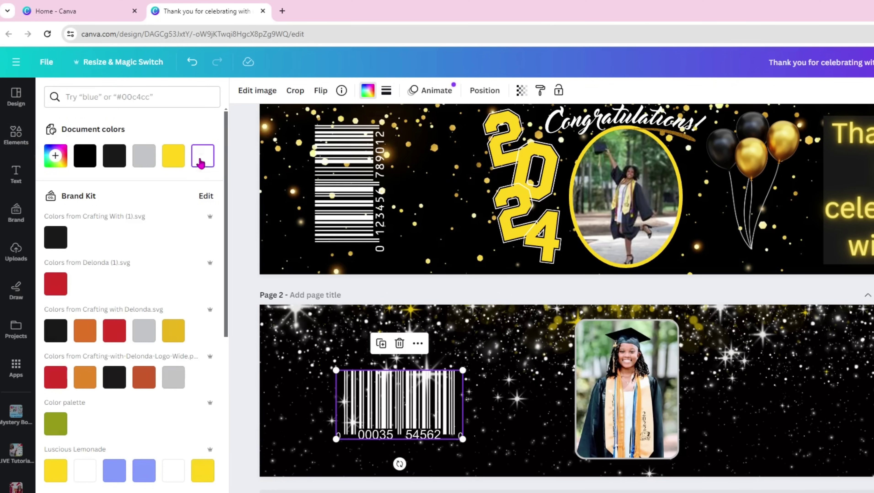
click(173, 160)
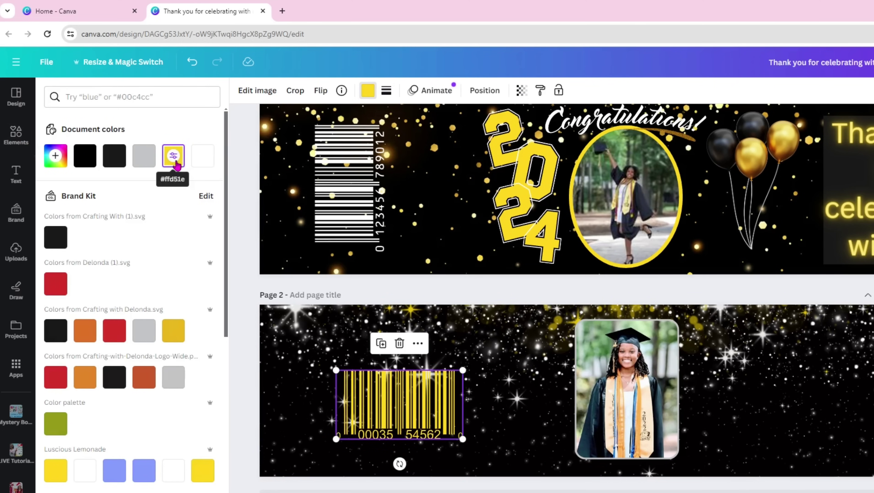
click(200, 157)
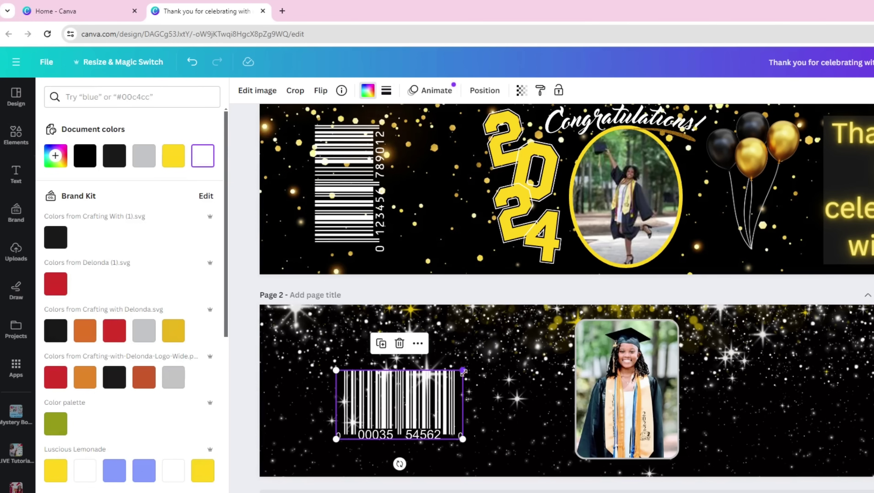
drag(399, 464, 358, 401)
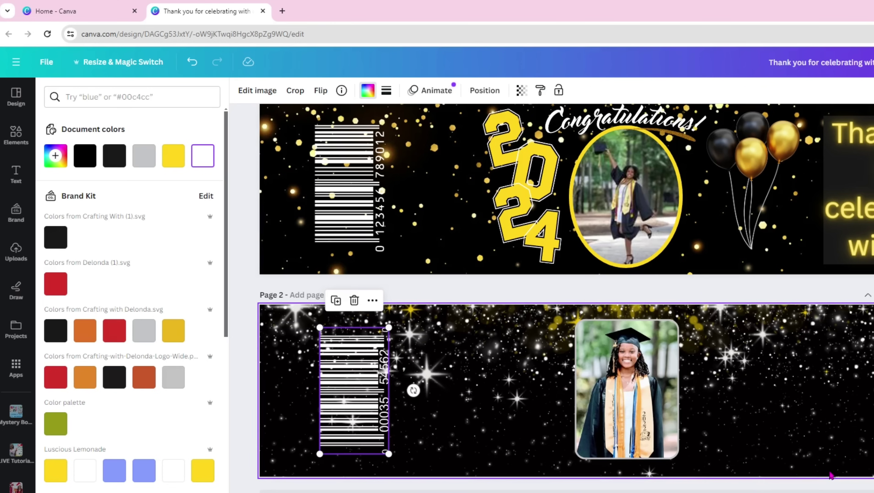
- Search the elements library for "2024 graduate"
click(16, 134)
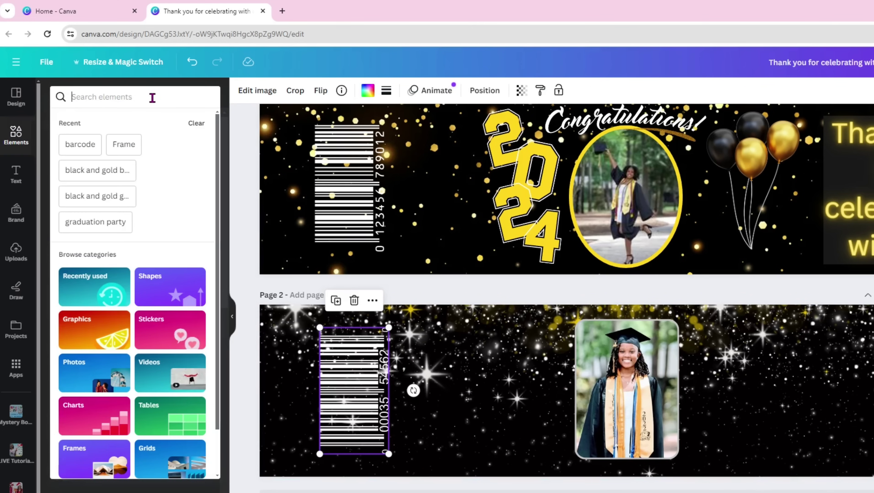
text(202)
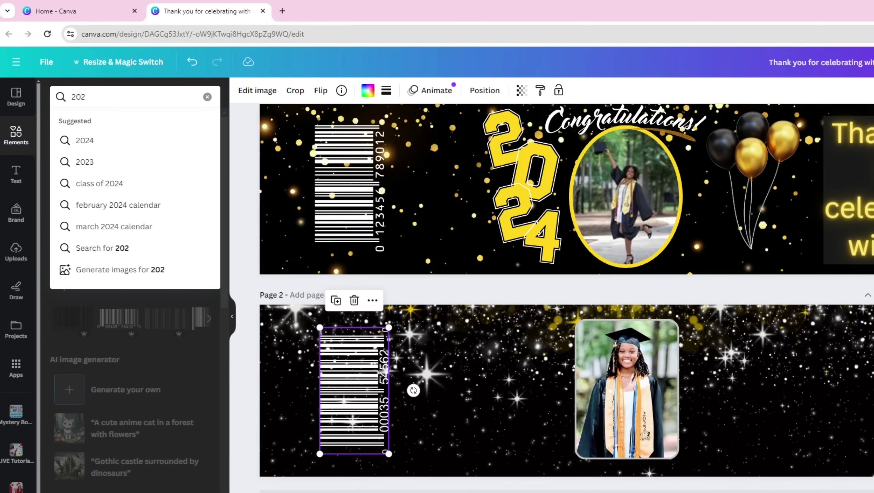
text(4 gr)
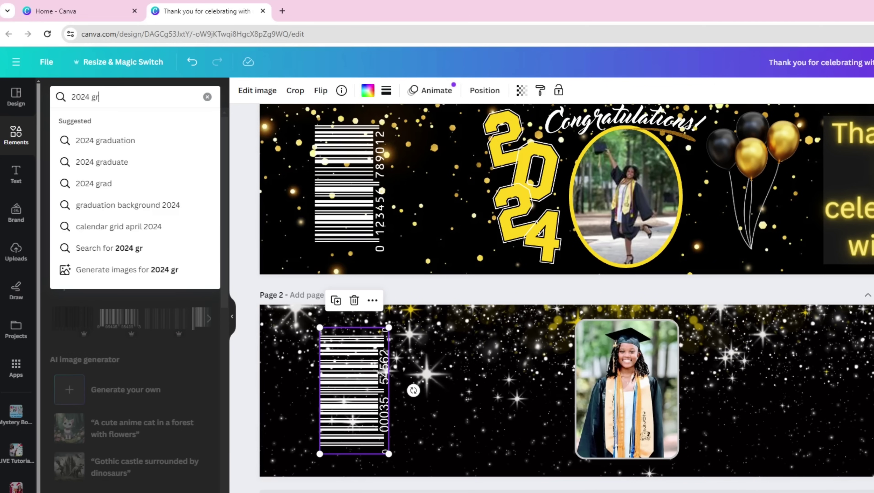
click(82, 162)
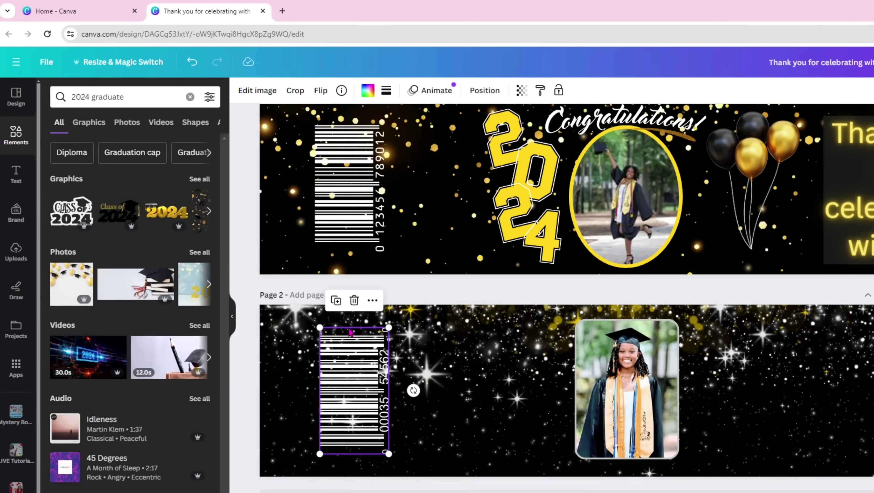
- Limit the 2024 graduate results to free elements and show all matching graphics
click(209, 97)
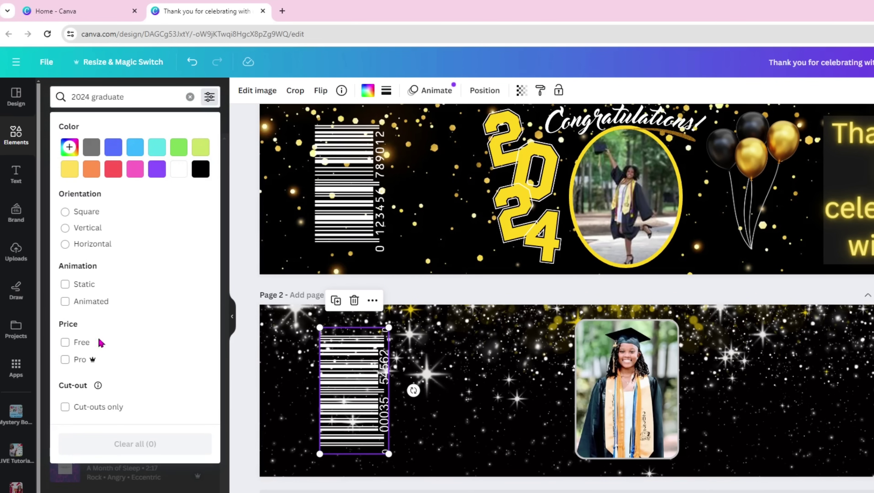
click(65, 343)
click(139, 90)
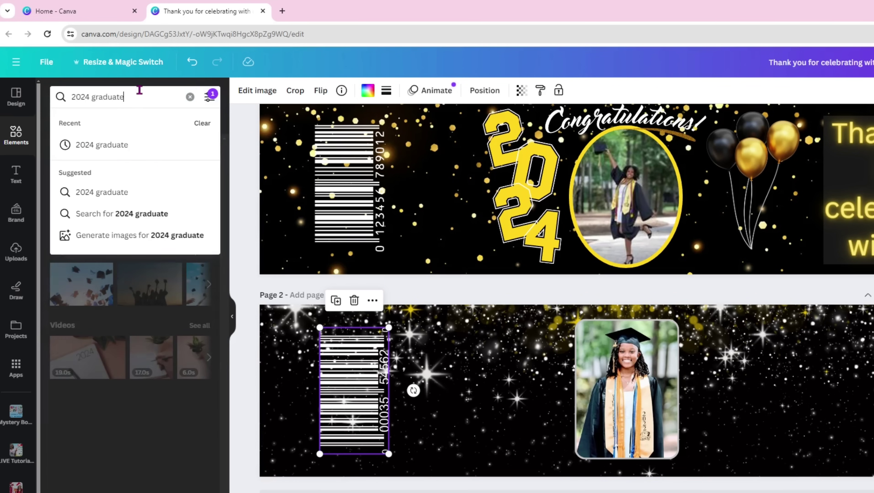
key(Return)
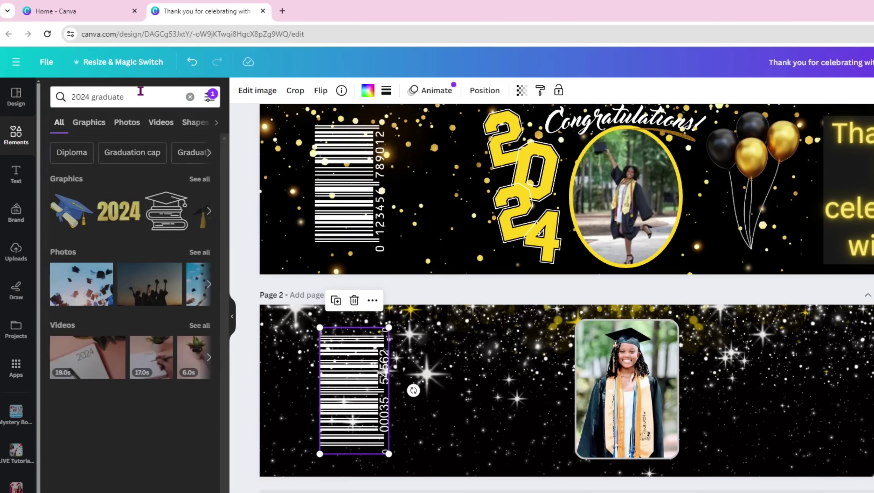
click(200, 180)
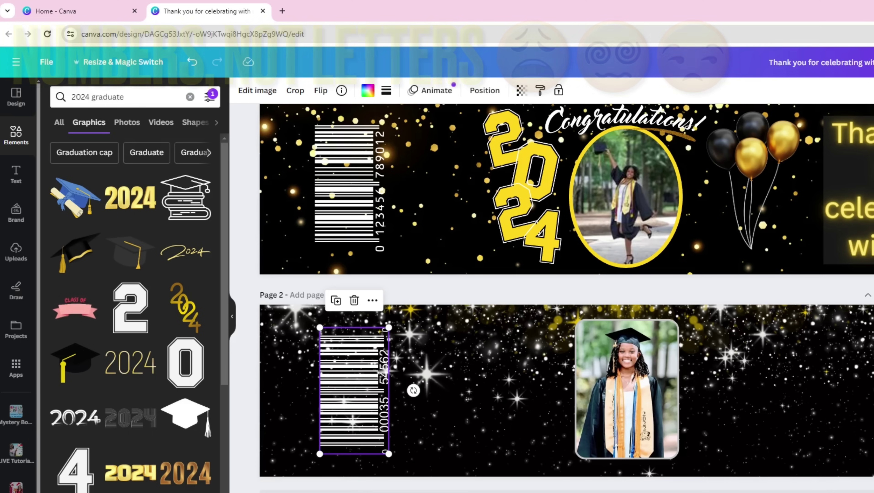
- Try the bold gold 2024 graphic on page 2, delete it, and try the diagonal gold 2024 at about 0.8 × 1.4 in beside the portrait
scroll(75, 270, down, 5)
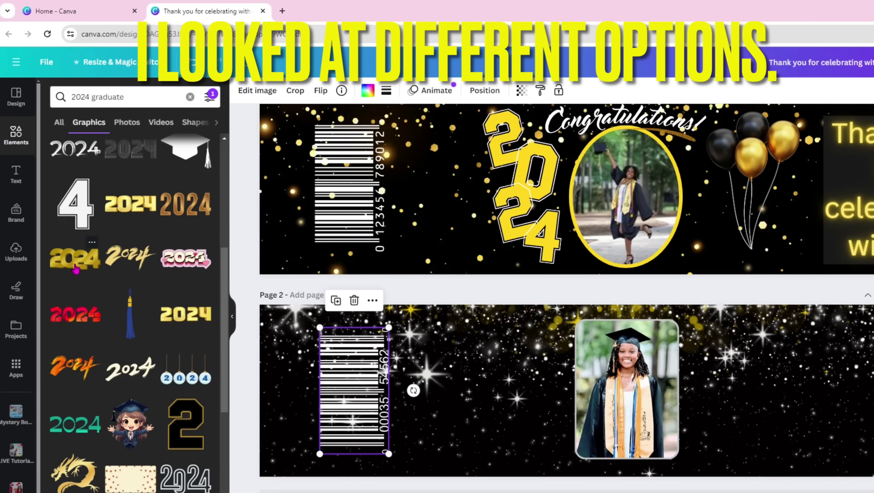
click(76, 270)
drag(657, 388, 576, 460)
key(Delete)
click(186, 307)
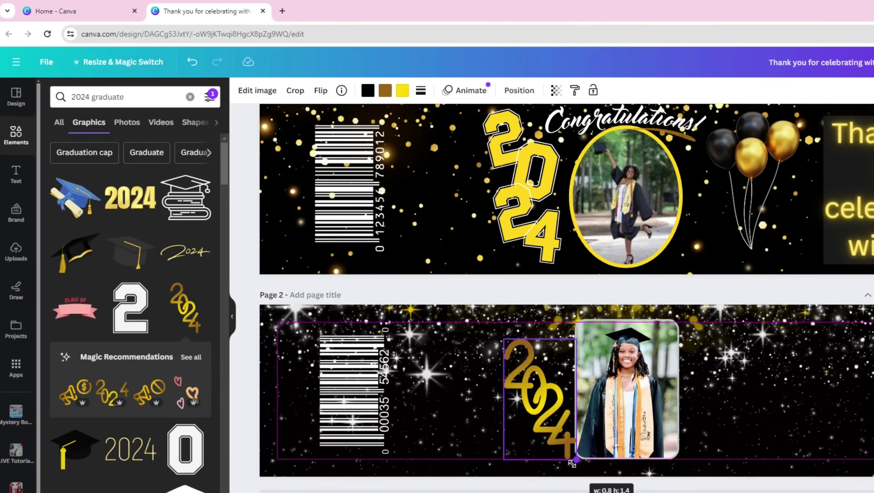
drag(536, 397, 528, 379)
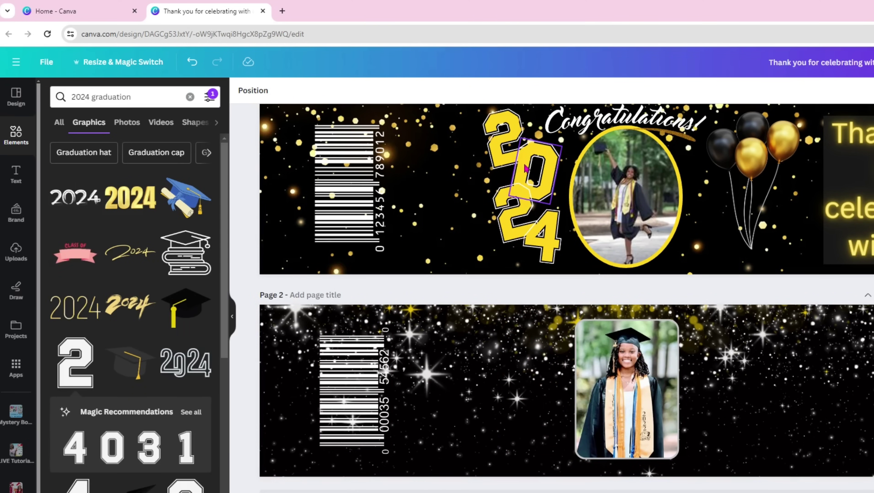
- Group page 1's four yellow 2024 digits and place a duplicate of the group on page 2, between the barcode and the portrait
click(510, 149)
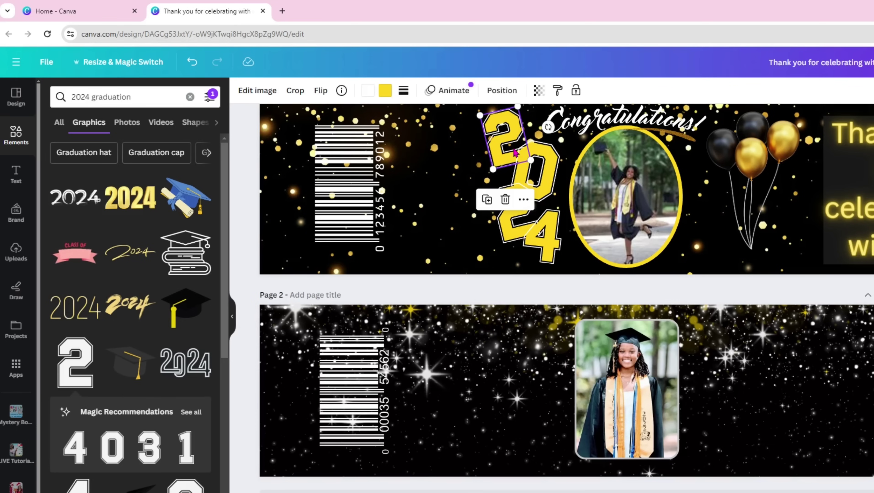
shift+click(520, 217)
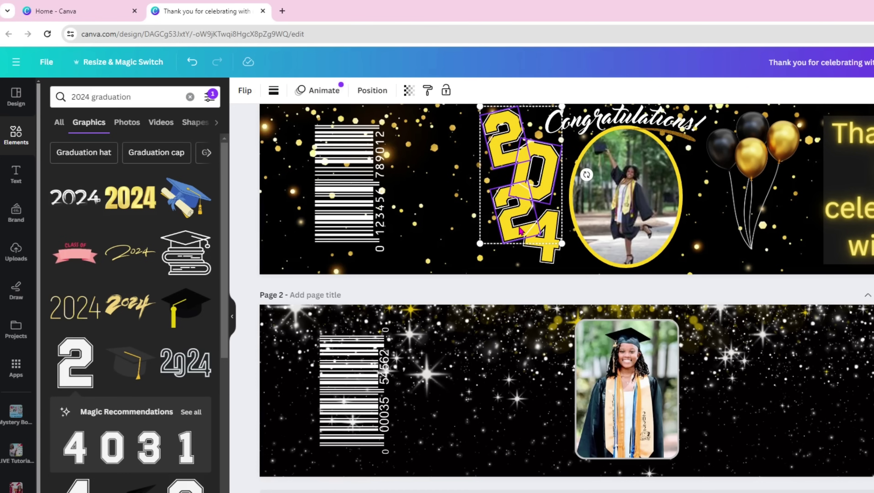
shift+click(550, 258)
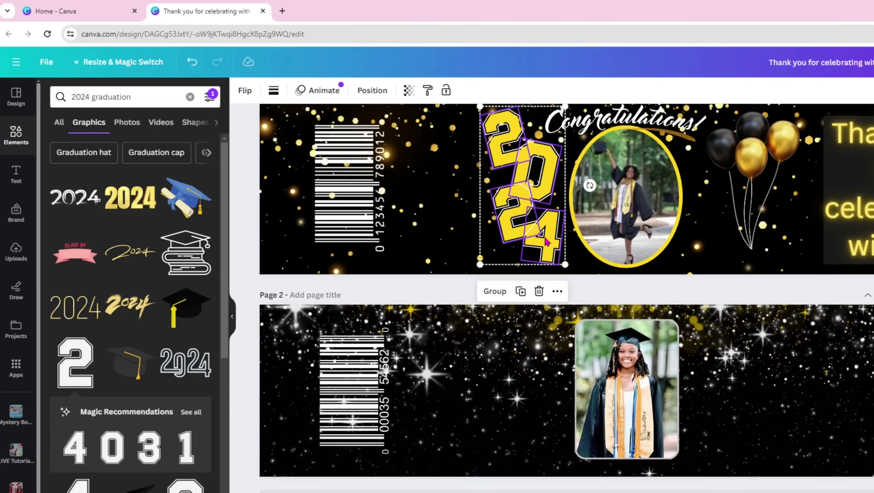
click(497, 291)
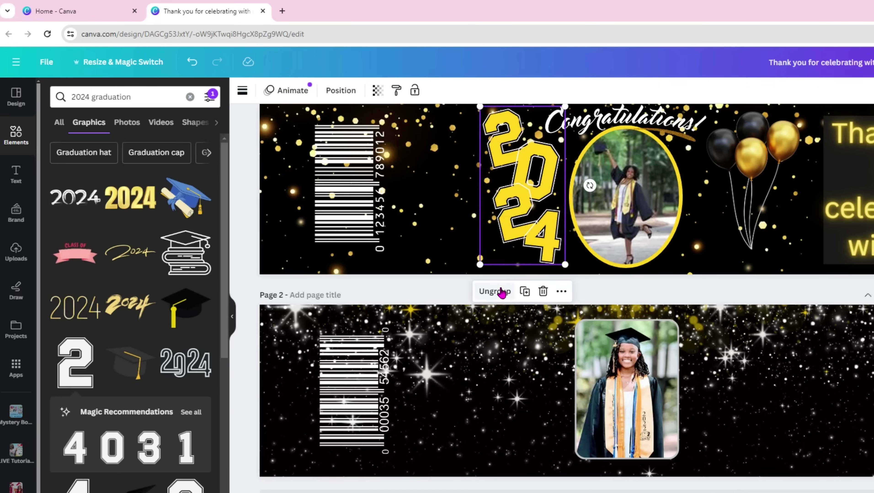
click(525, 292)
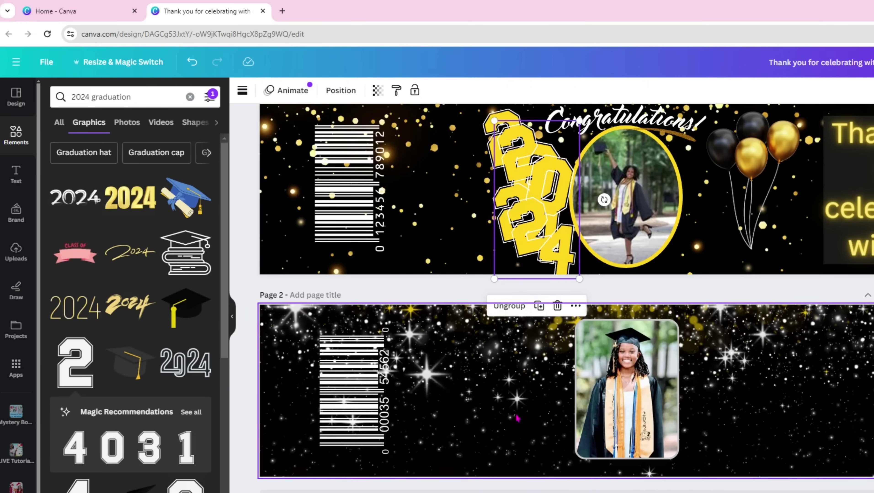
drag(549, 195, 534, 381)
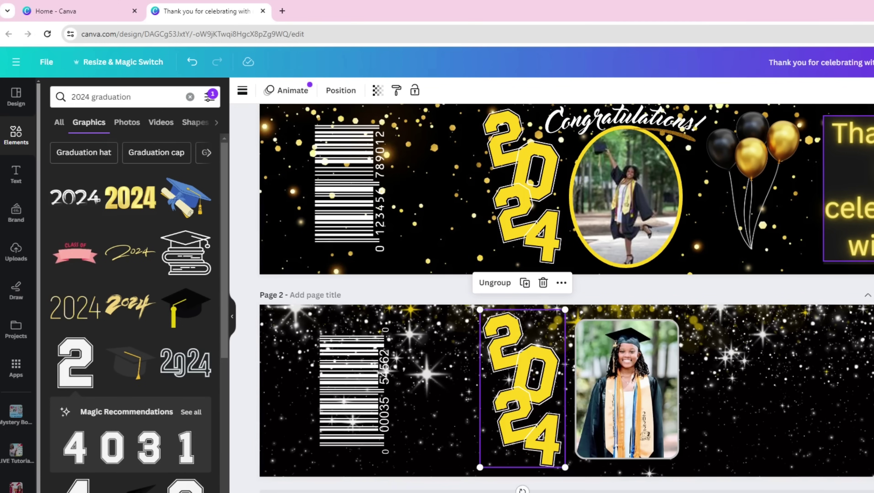
- Group page 1's thank-you text with its dark box and place a duplicate of the group at the same spot on page 2
click(857, 183)
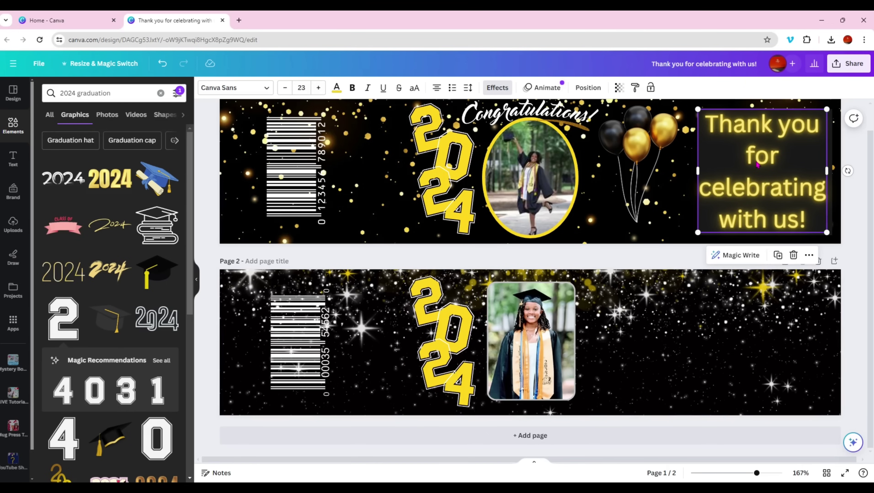
key(Tab)
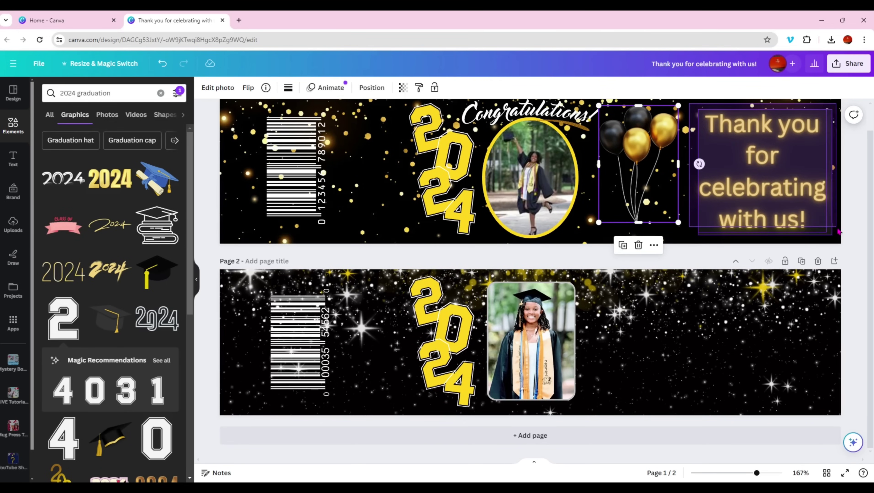
click(837, 231)
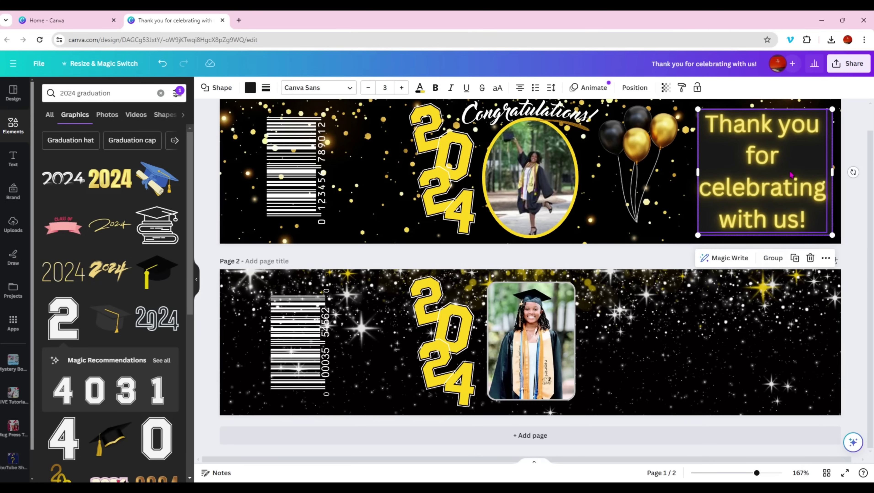
click(780, 261)
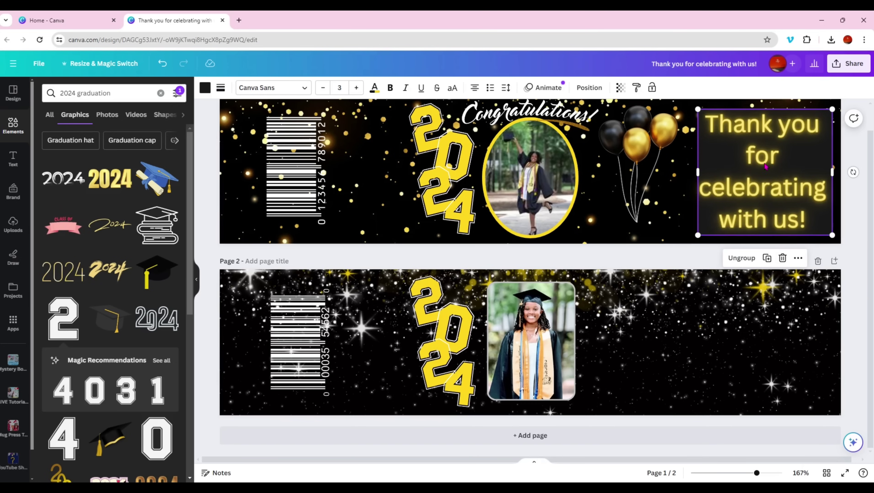
click(767, 260)
drag(764, 176, 764, 344)
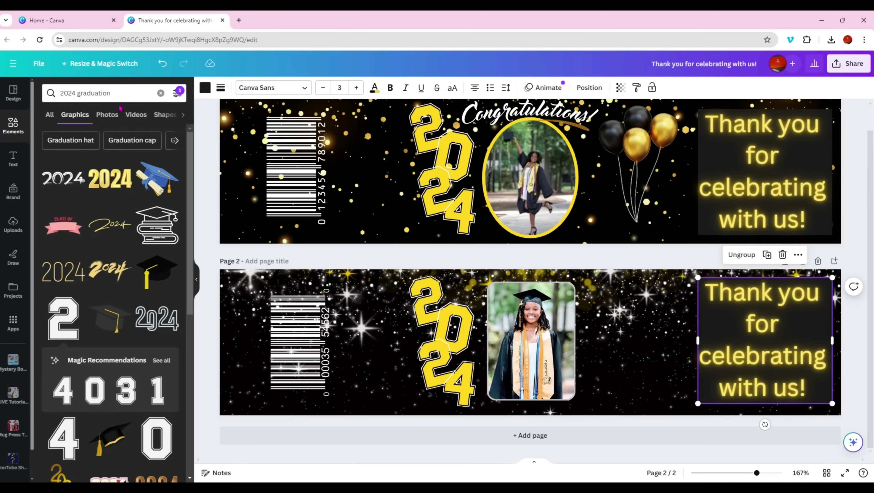
- Search the elements library for "black and gold balloons"
triple_click(122, 92)
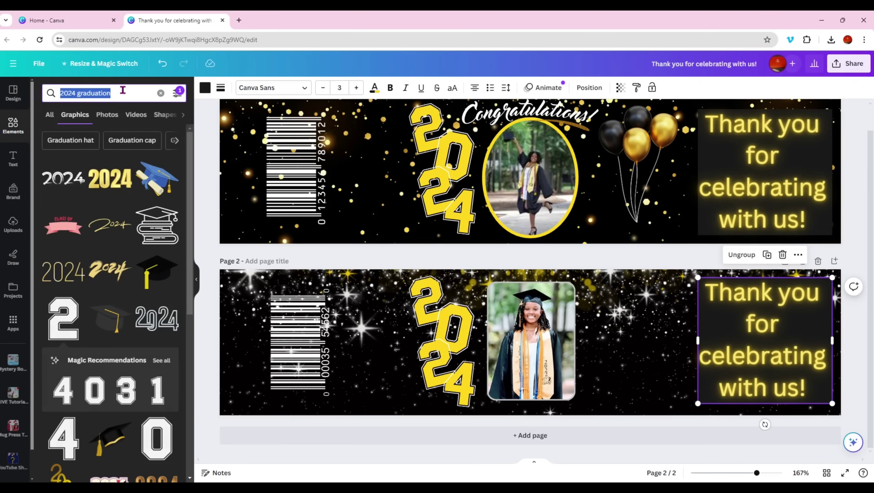
key(BackSpace)
text(b)
key(BackSpace)
key(BackSpace)
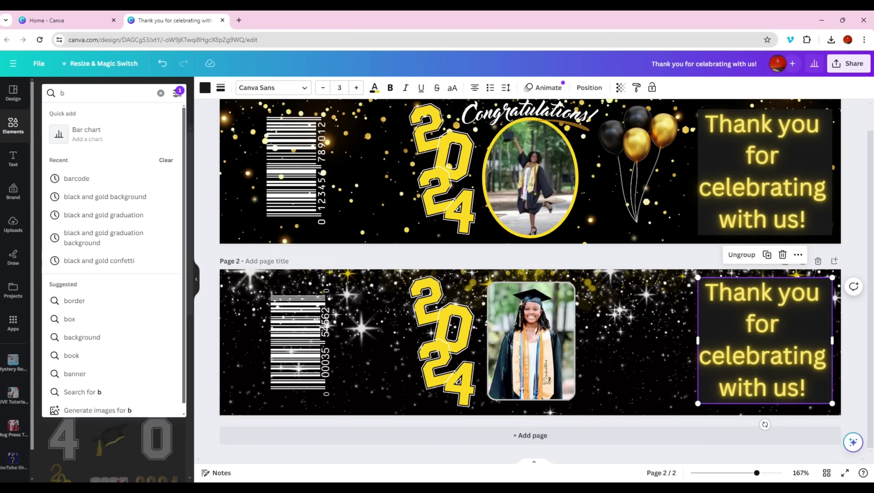
text(lack and )
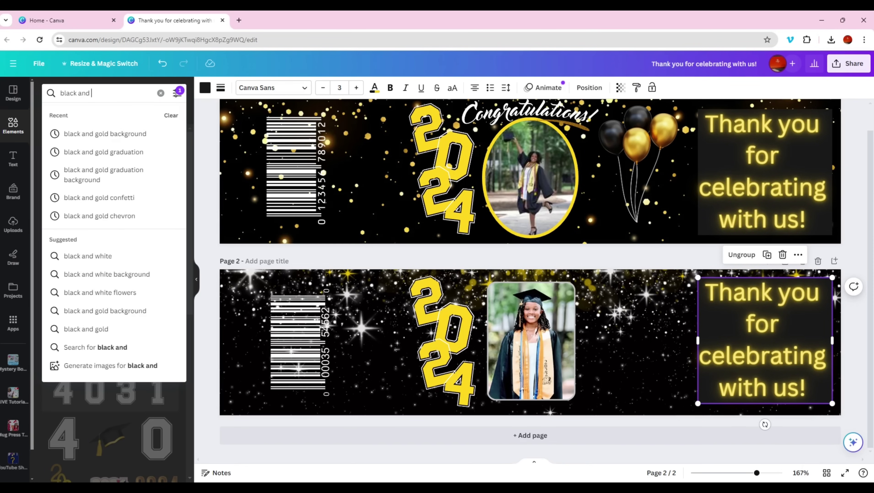
text(gold balloo)
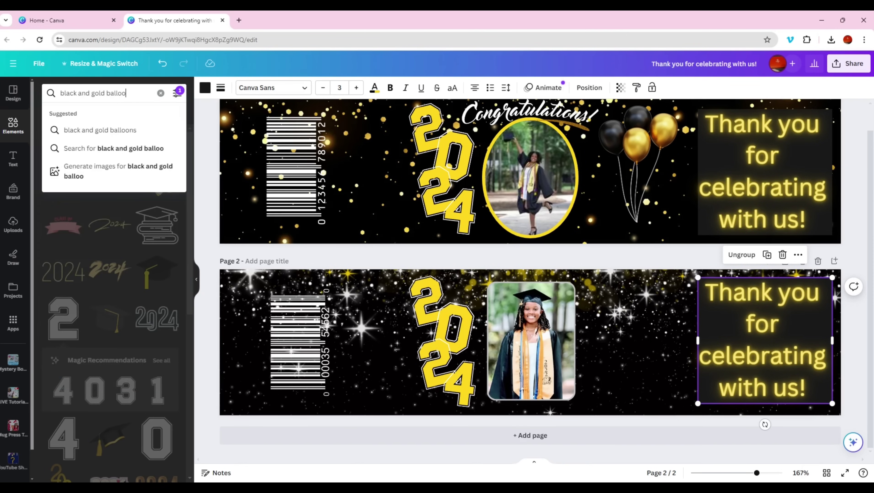
text(ns)
key(Return)
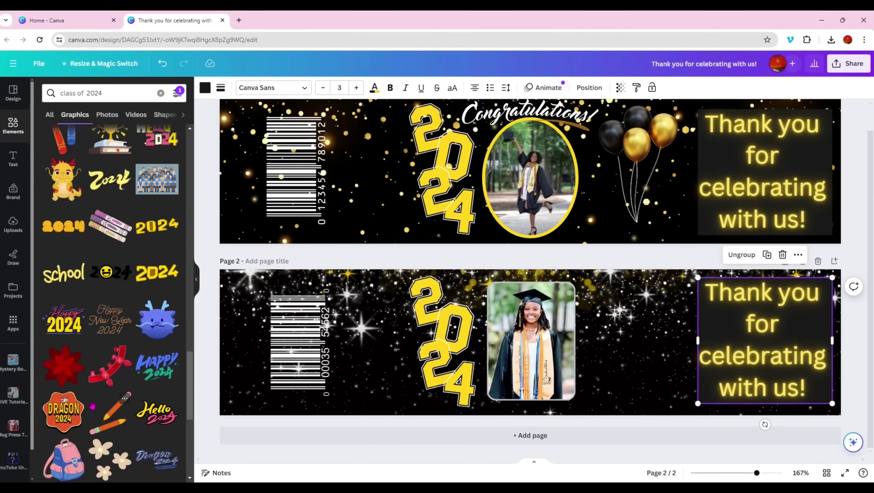
- Look through the "class of 2024" graphics and switch the search back to "black and gold balloons"
scroll(91, 406, down, 5)
click(103, 93)
text(blac)
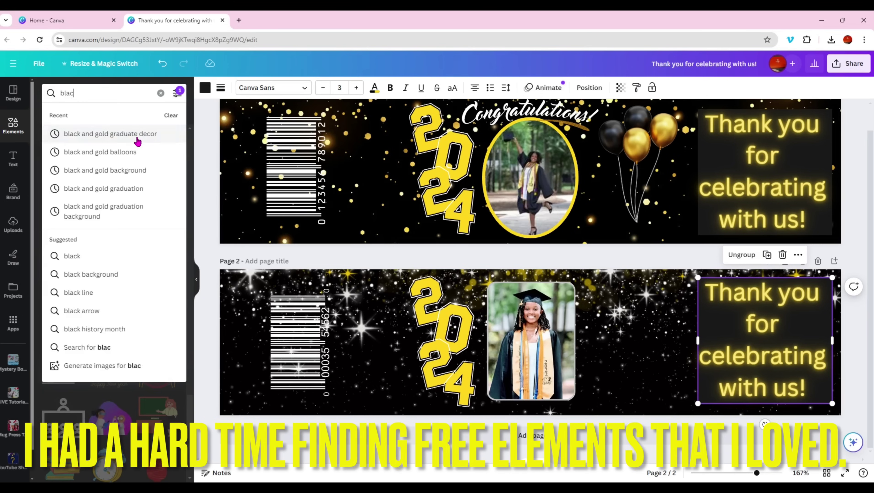
text(k and gold balloons)
key(Return)
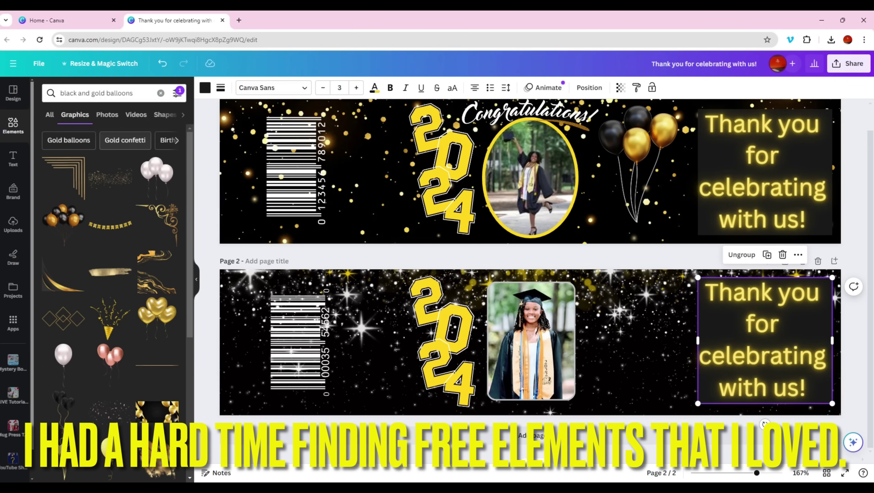
- Browse the balloon graphics and try the black and gold balloon bunch on page 2 between the portrait and the thank-you text
scroll(116, 401, down, 8)
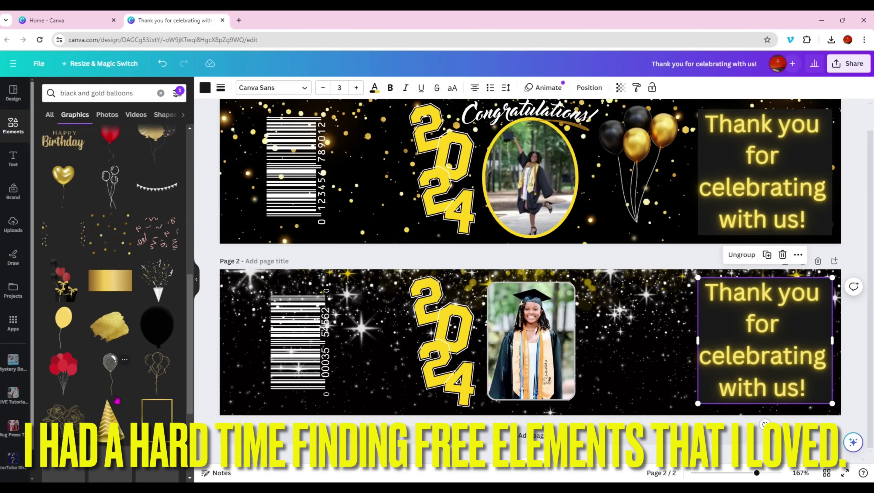
click(649, 158)
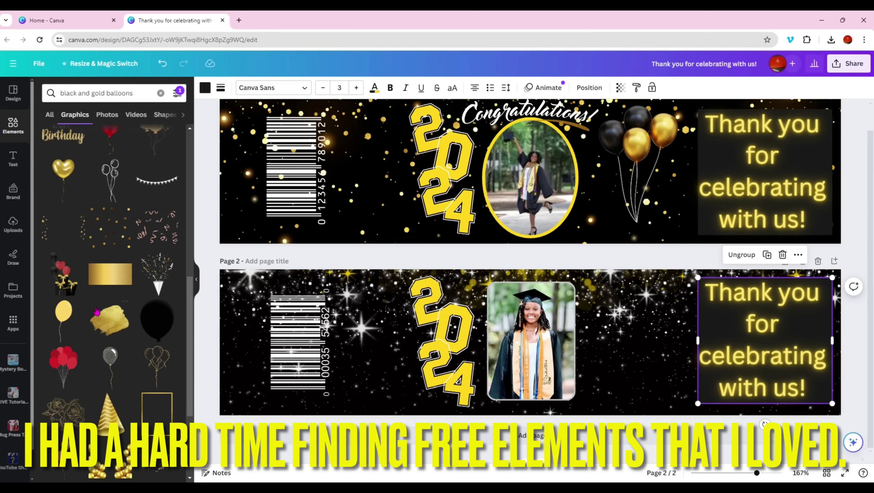
scroll(90, 353, down, 10)
scroll(90, 353, down, 10)
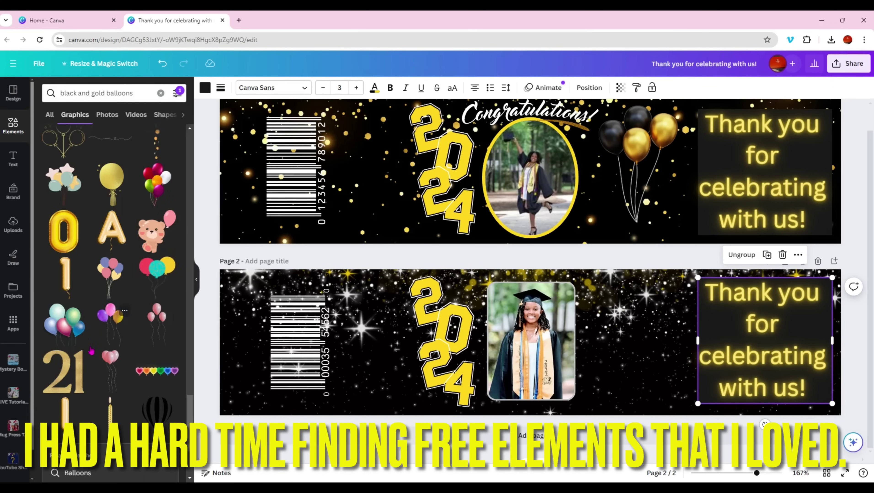
scroll(91, 351, down, 3)
scroll(66, 230, up, 20)
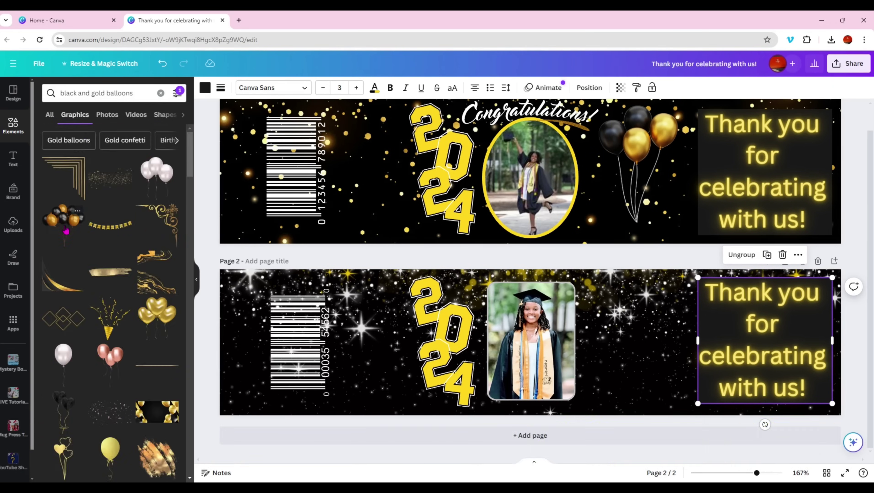
click(66, 231)
drag(527, 341, 635, 333)
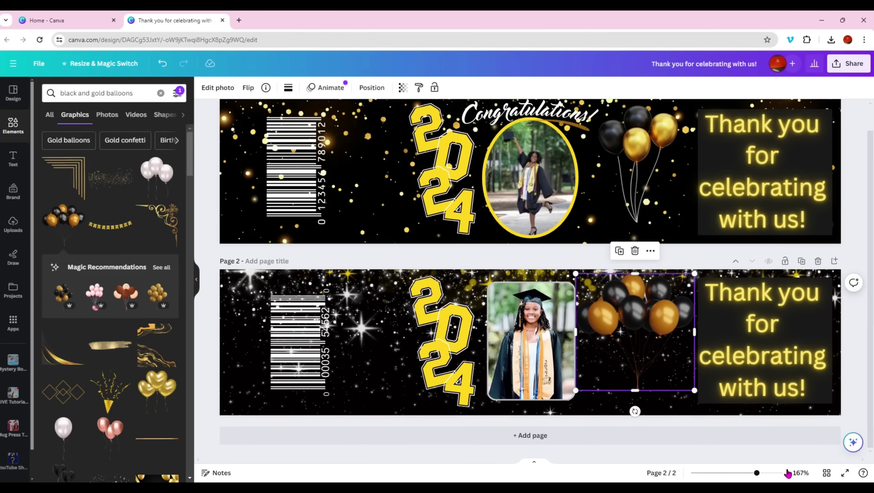
drag(577, 276, 592, 289)
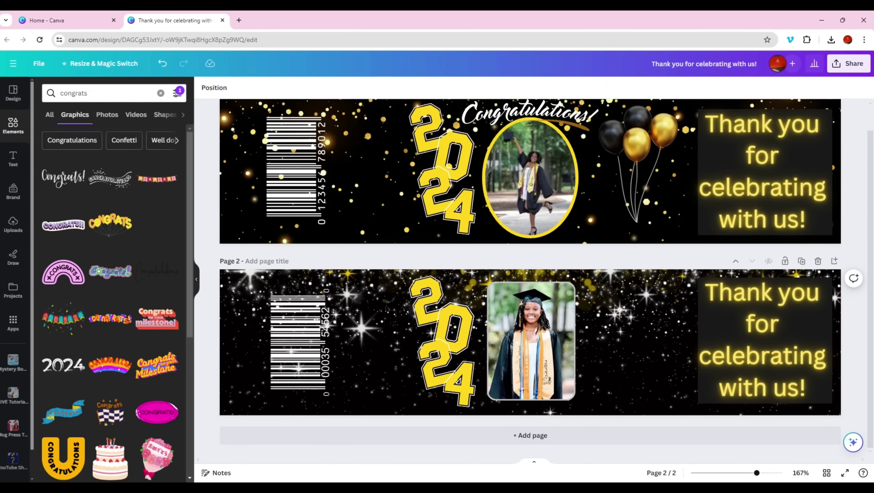
- Add the "Congrats!" script graphic from the congrats results to page 2 and recolor it white
click(63, 178)
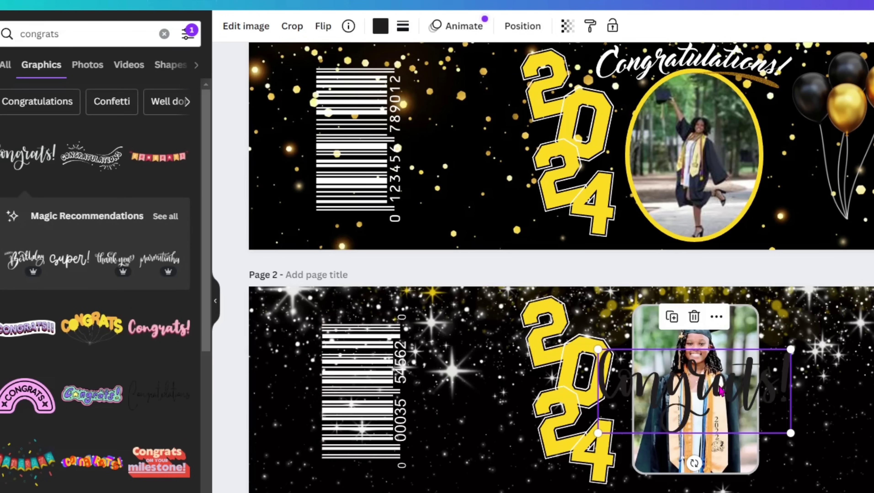
click(380, 27)
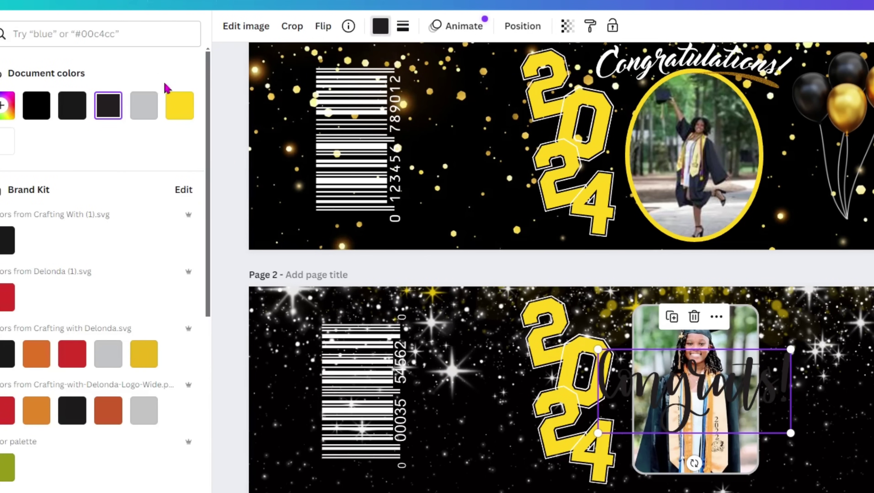
click(141, 408)
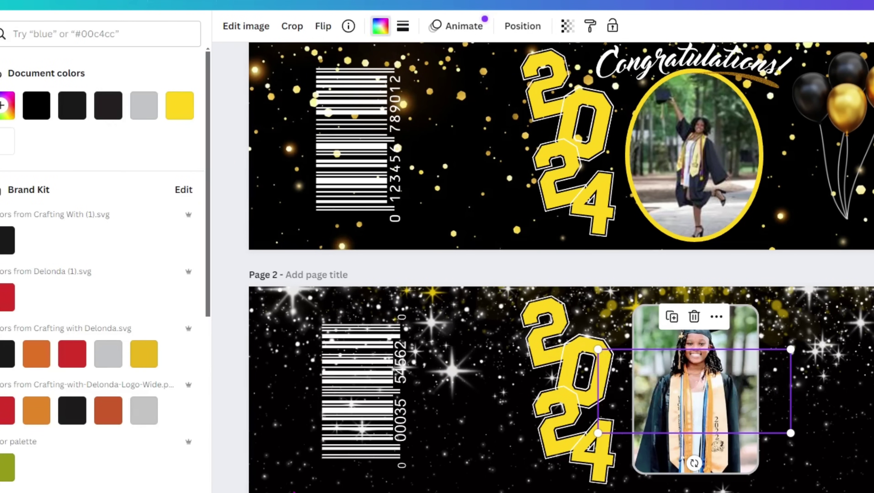
- Move the 2024 group between the portrait and the thank-you text, and the "Congrats!" script between the barcode and the portrait
drag(686, 399, 666, 323)
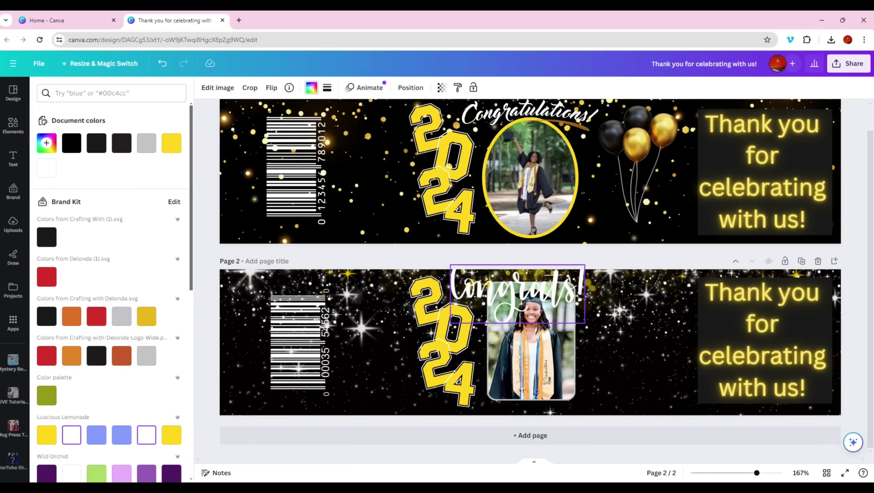
drag(507, 292, 355, 376)
click(447, 351)
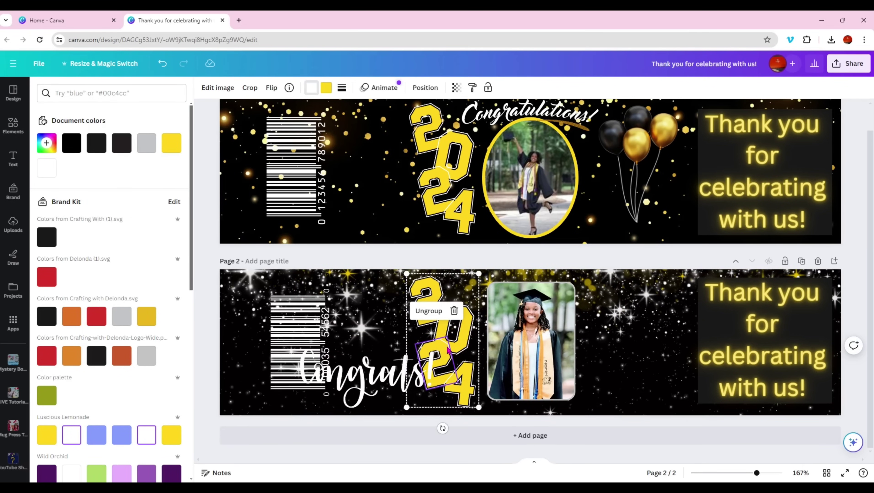
drag(449, 350, 633, 347)
click(364, 366)
drag(364, 366, 410, 335)
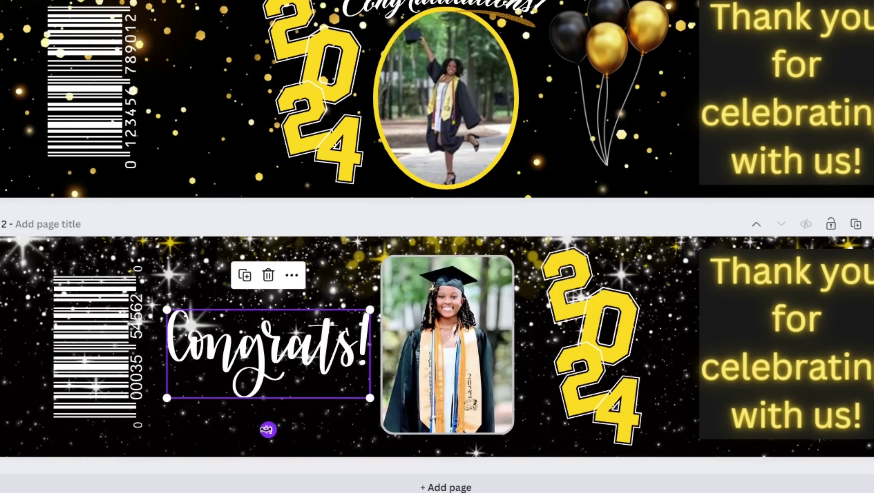
- Tilt the "Congrats!" script counterclockwise so it rises toward the portrait, enlarge it slightly and fit it between the barcode and the portrait
drag(268, 431, 313, 439)
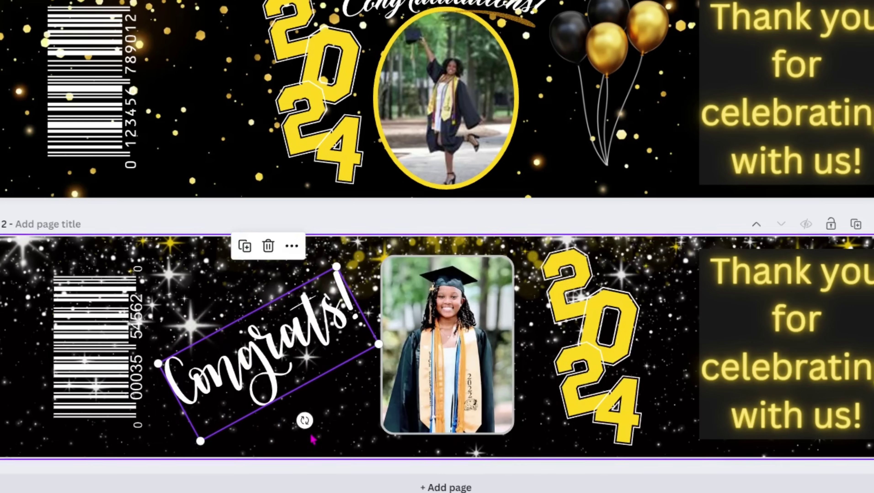
drag(336, 267, 360, 236)
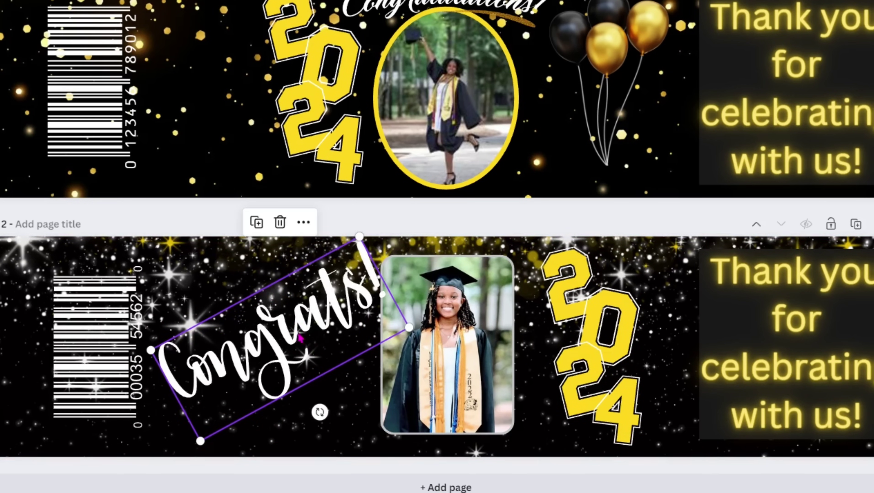
drag(299, 334, 289, 334)
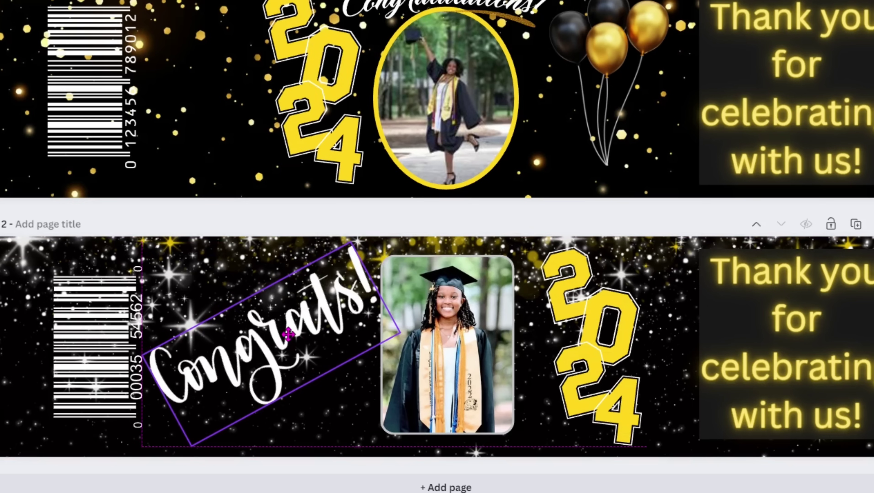
click(333, 417)
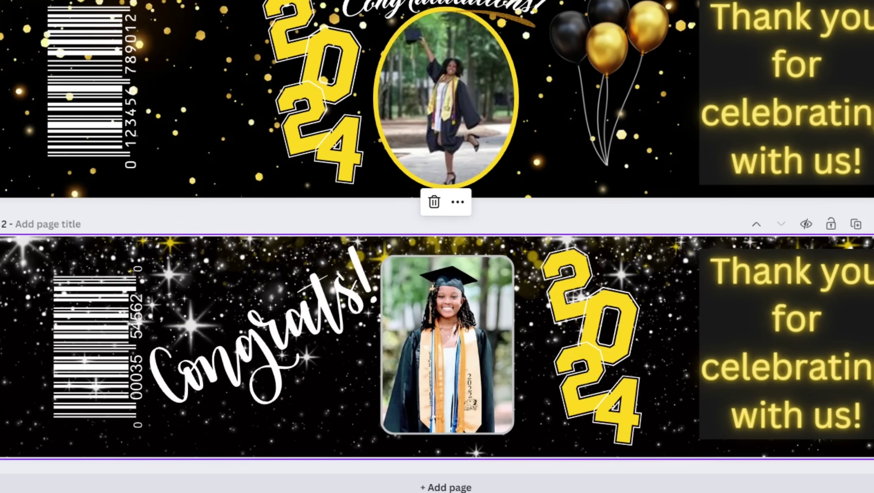
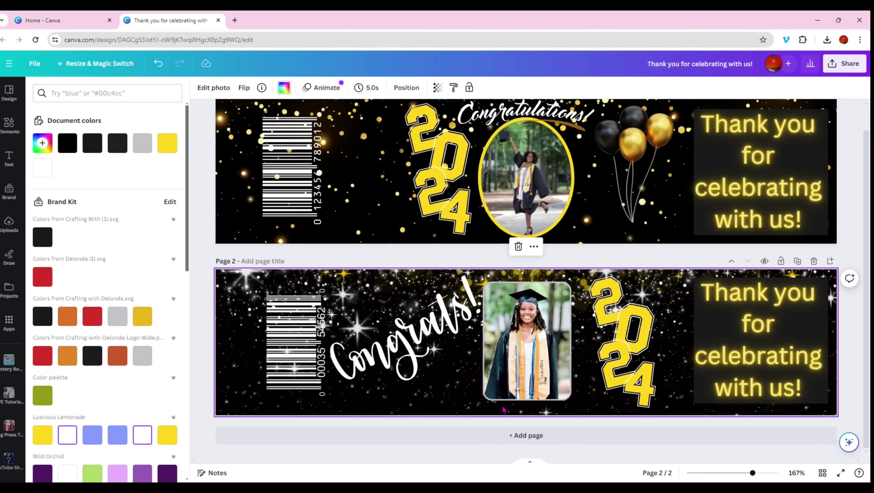
- Recolor the rounded portrait frame's border on page 2 yellow to match the 2024 digits
click(565, 401)
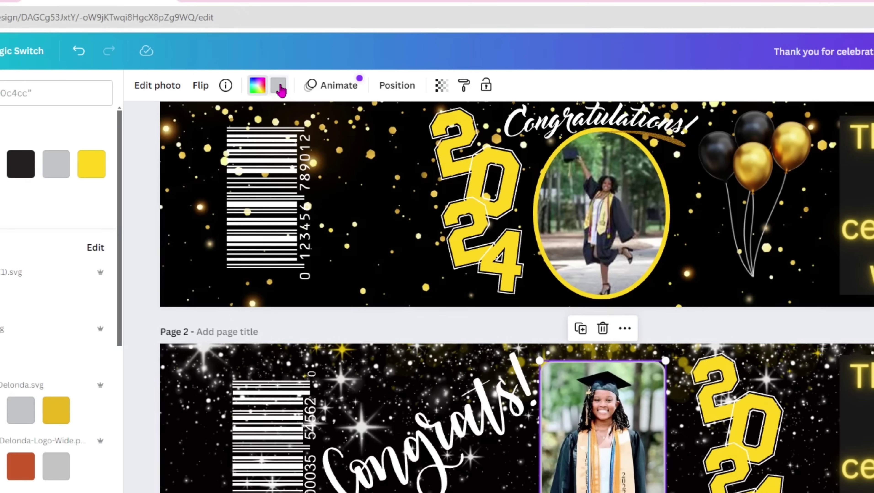
click(91, 166)
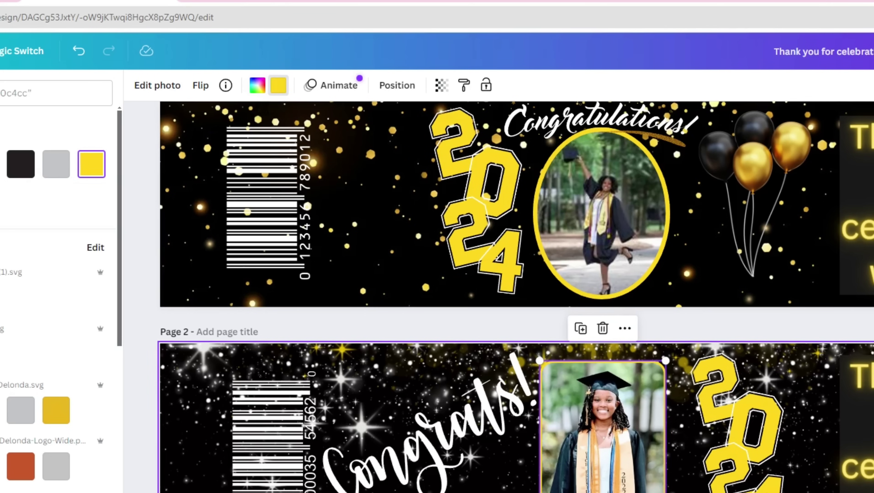
click(601, 215)
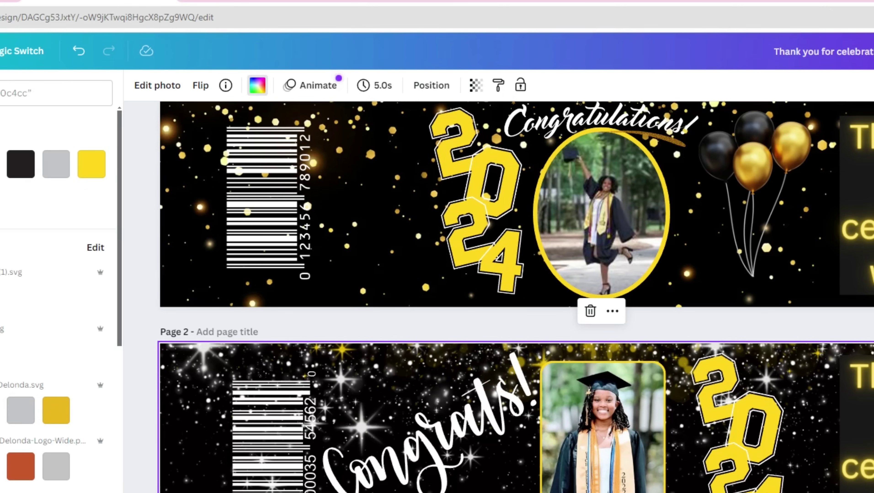
- Add a blank third page and search the elements for "black and gold background" graphics
key(ctrl+Return)
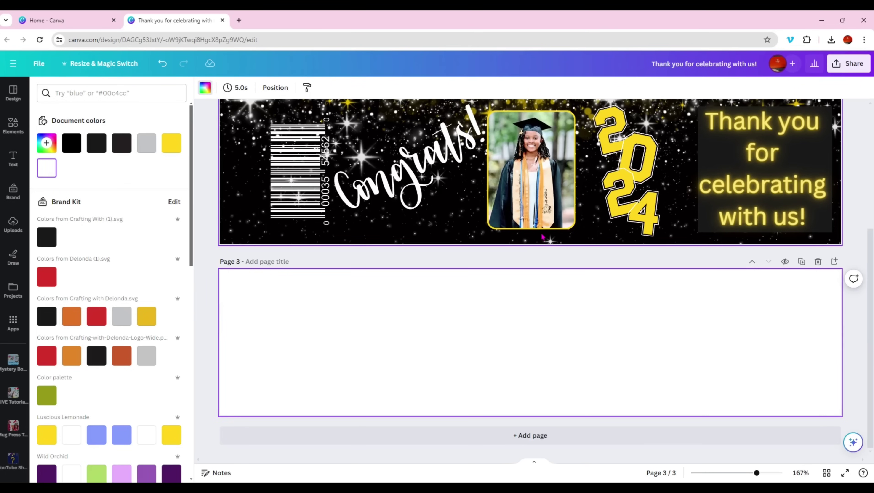
click(12, 128)
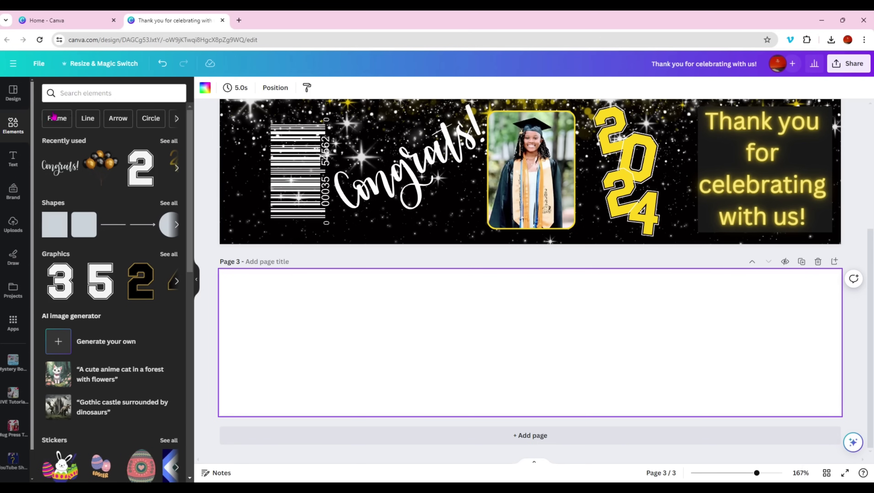
click(88, 94)
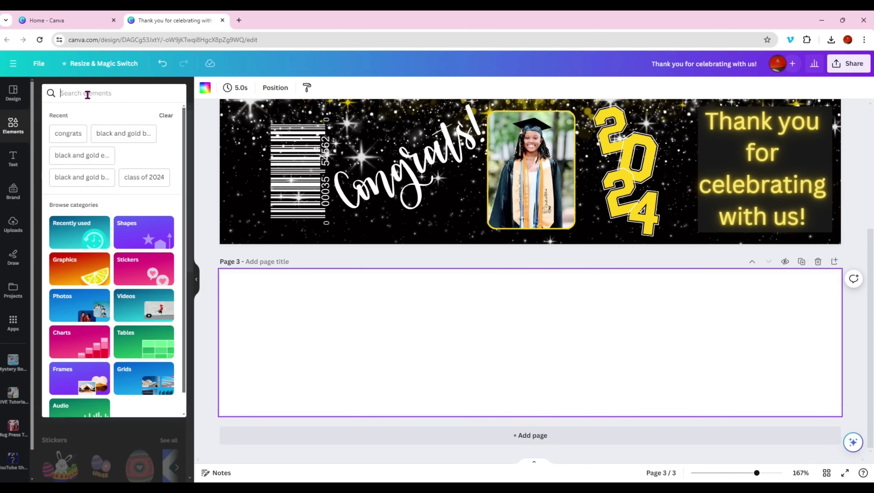
text(black and go)
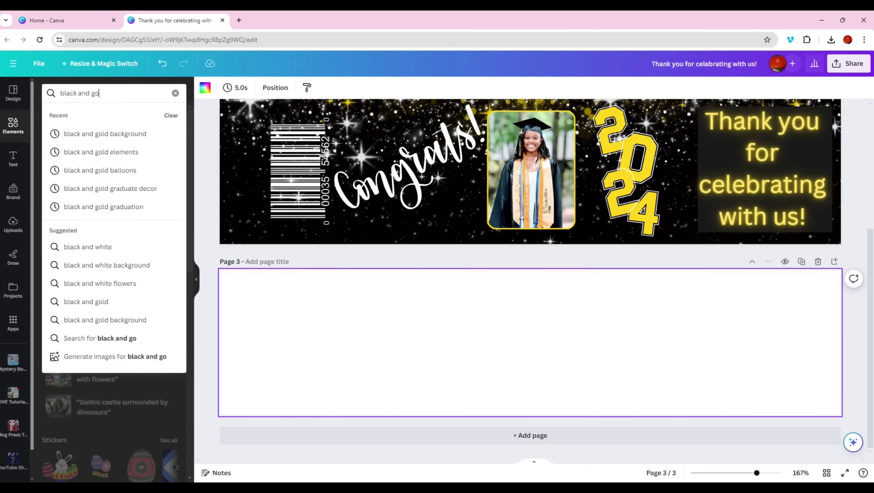
text(ld bacg)
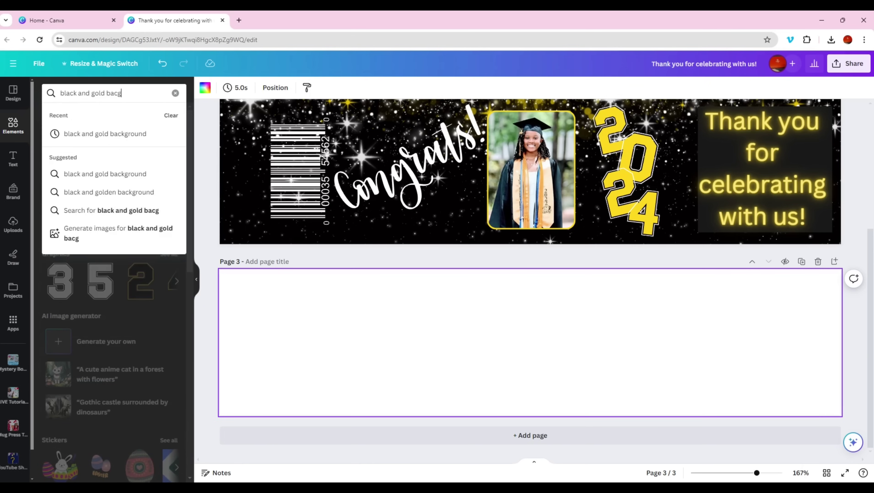
click(105, 174)
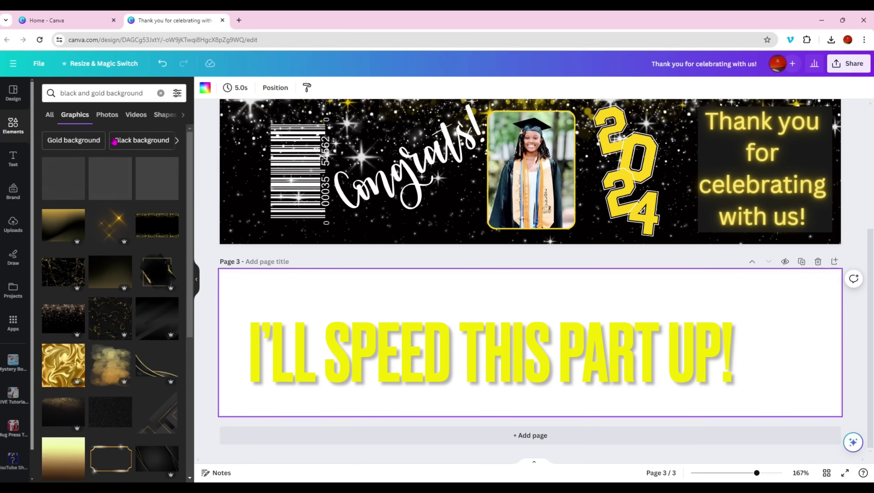
- Search the graphics for "black and gold graduation" and fill page 3 with the black background with scattered gold confetti
click(150, 90)
key(BackSpace)
key(BackSpace)
key(BackSpace)
key(BackSpace)
key(BackSpace)
key(BackSpace)
key(BackSpace)
key(BackSpace)
key(BackSpace)
key(BackSpace)
key(BackSpace)
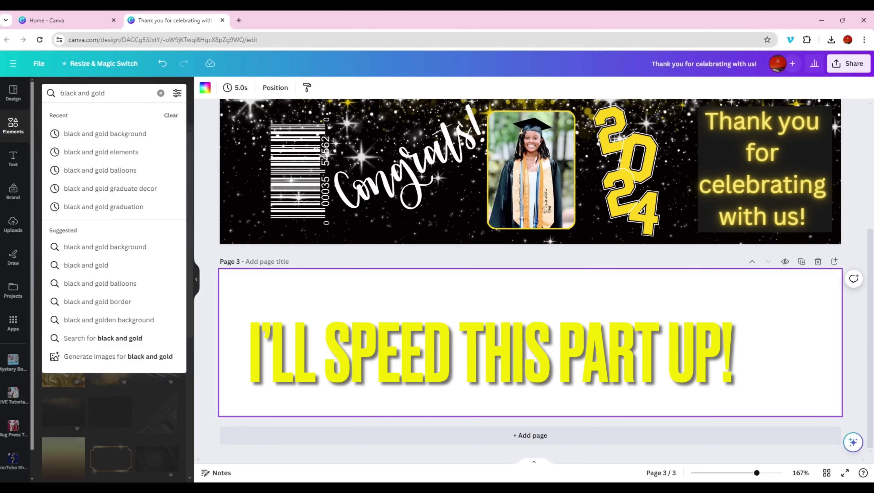
text(gra)
click(104, 152)
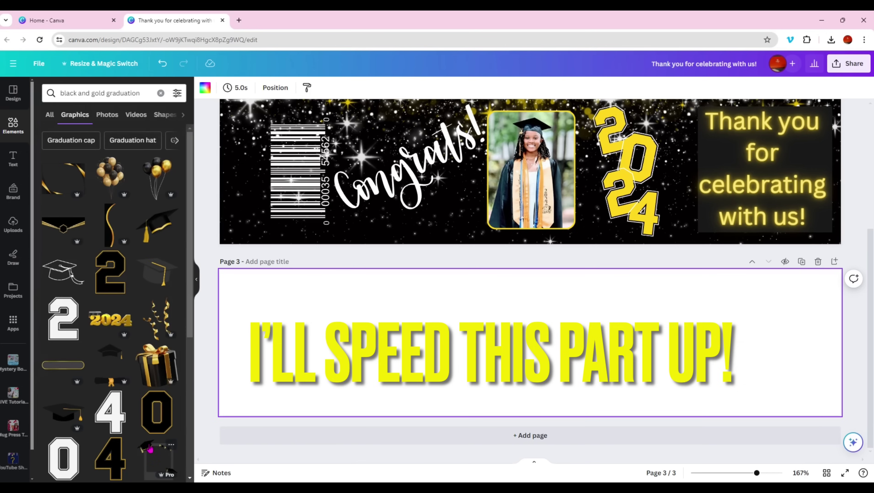
scroll(76, 419, down, 7)
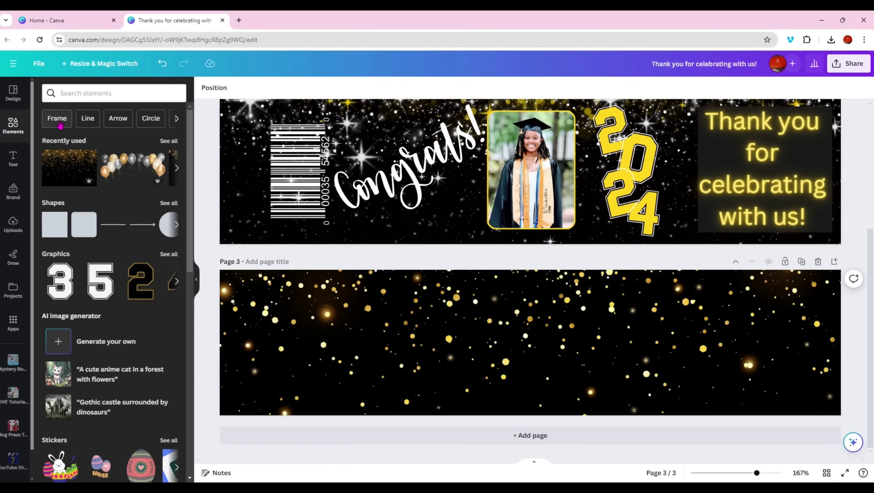
- Add a circle photo frame to page 3 and enlarge it at the center to nearly the full page height
click(55, 117)
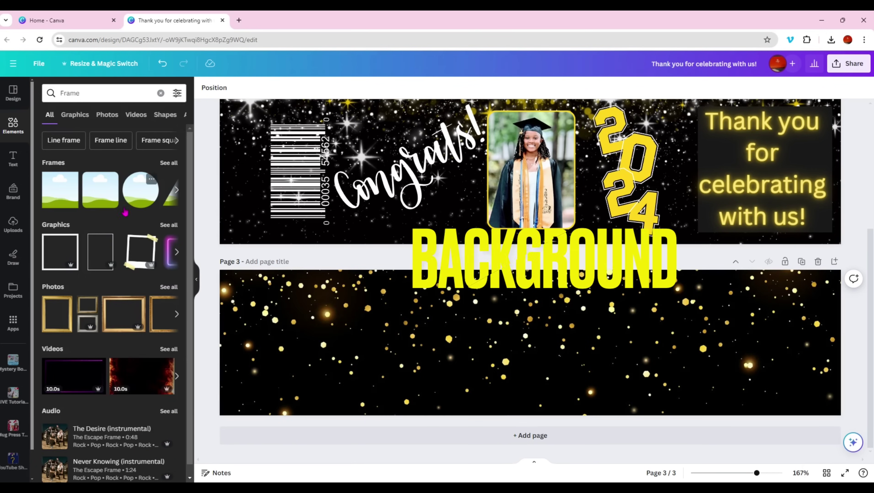
click(177, 189)
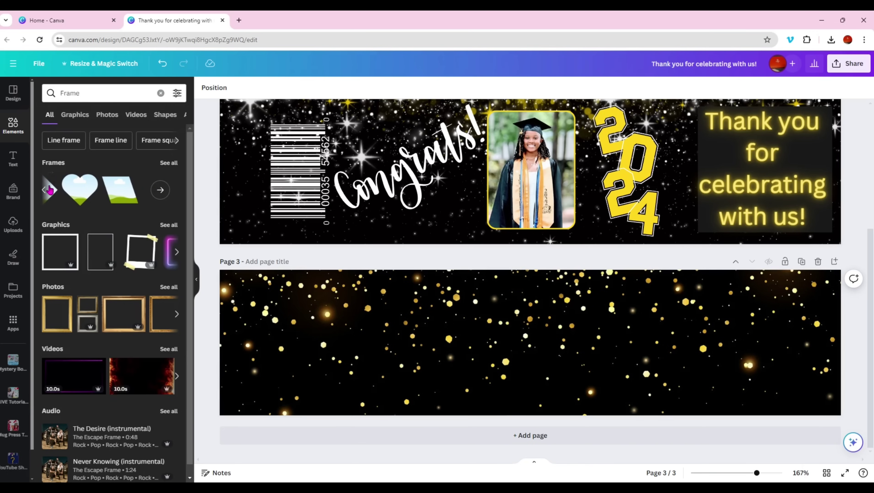
click(176, 190)
click(177, 190)
click(60, 190)
drag(568, 312, 592, 286)
drag(493, 380, 478, 409)
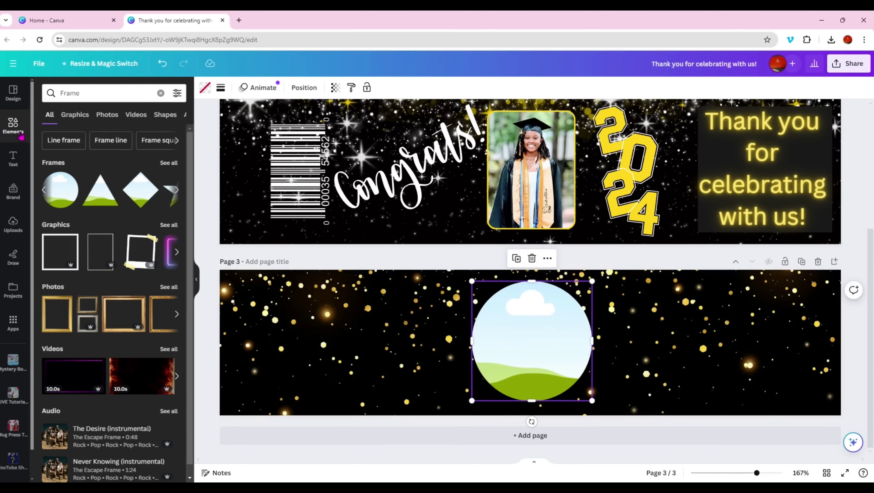
- Fill the circle frame with the uploaded photo of two graduates, shrink it slightly and place the gold neon "Congrats!" script above it
click(13, 224)
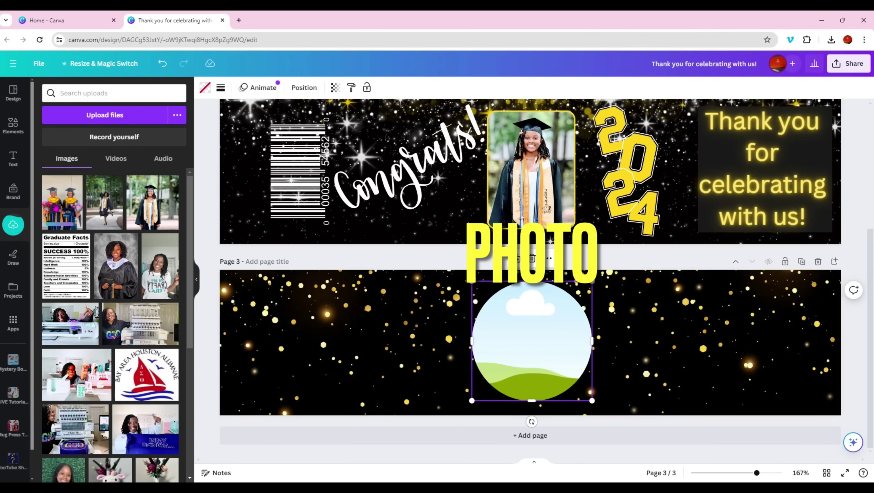
drag(64, 208, 528, 342)
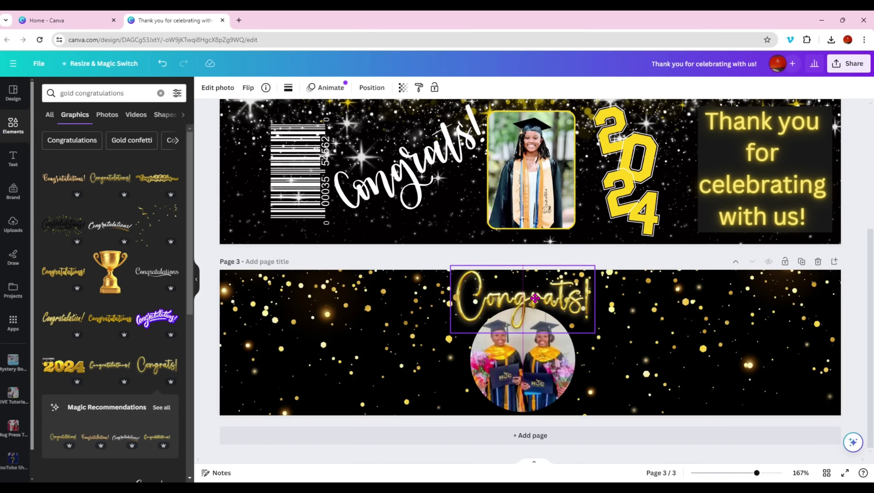
click(402, 352)
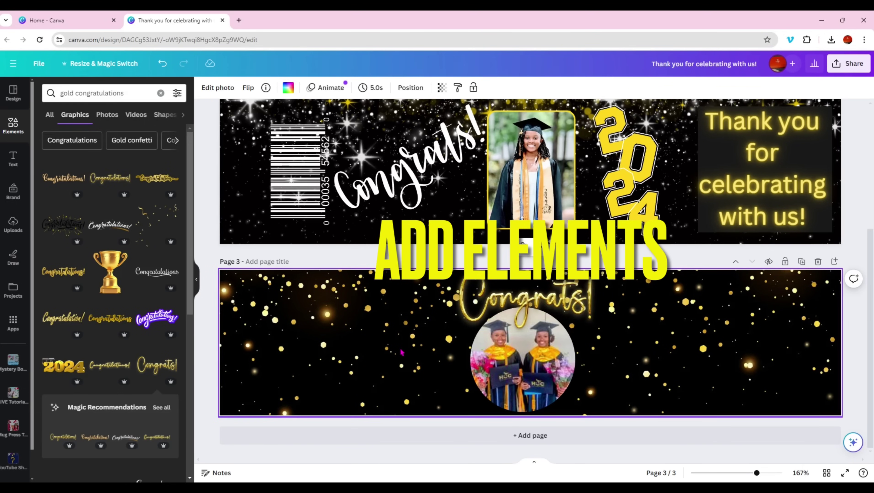
- Add the stacked 2024 graphic with graduation cap from the "class of 2024" results, recolor it yellow, enlarge it and place it at page 3's left end
click(139, 93)
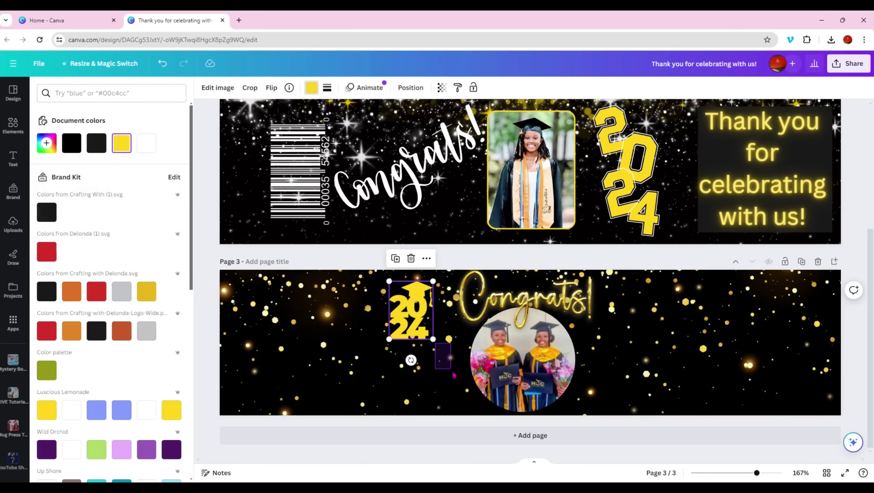
click(432, 340)
drag(432, 340, 484, 409)
drag(435, 365, 302, 356)
click(398, 346)
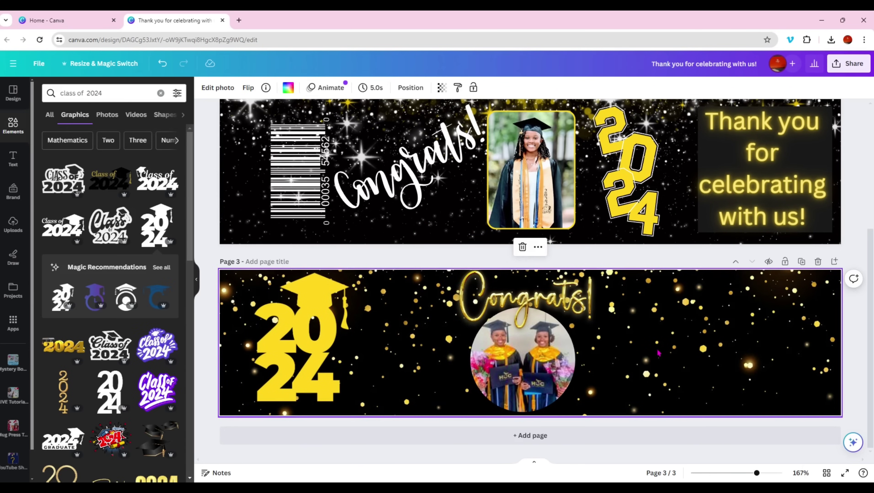
- Copy the glowing "Thank you for celebrating with us!" group from page 2 and paste it at the right end of page 3
click(757, 169)
right_click(756, 168)
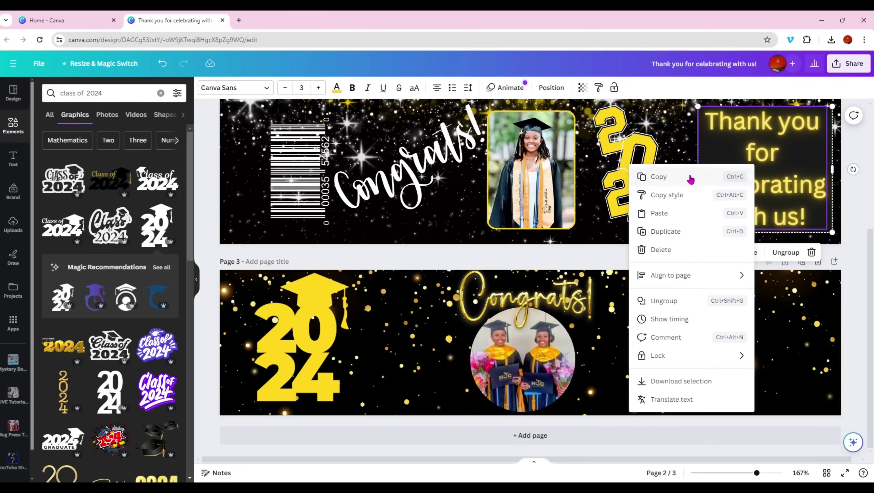
click(688, 177)
right_click(582, 312)
click(605, 358)
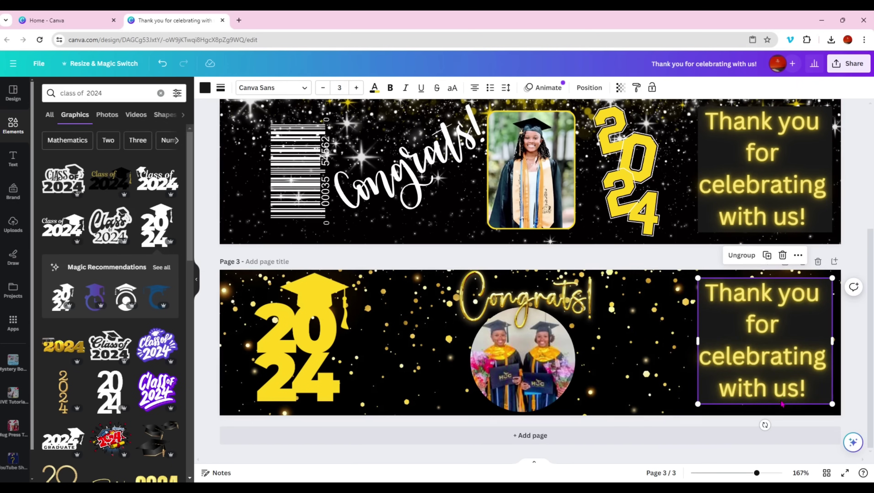
click(645, 371)
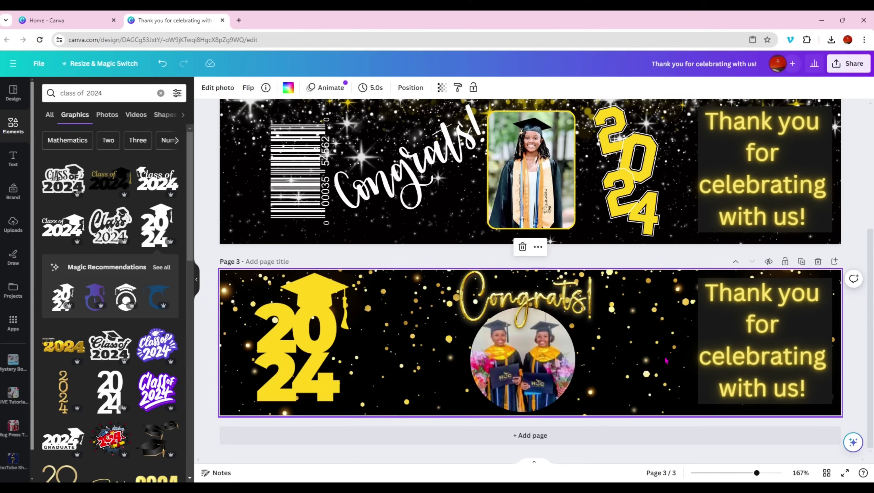
- Rename the design as "water bottle labels"
scroll(665, 361, up, 5)
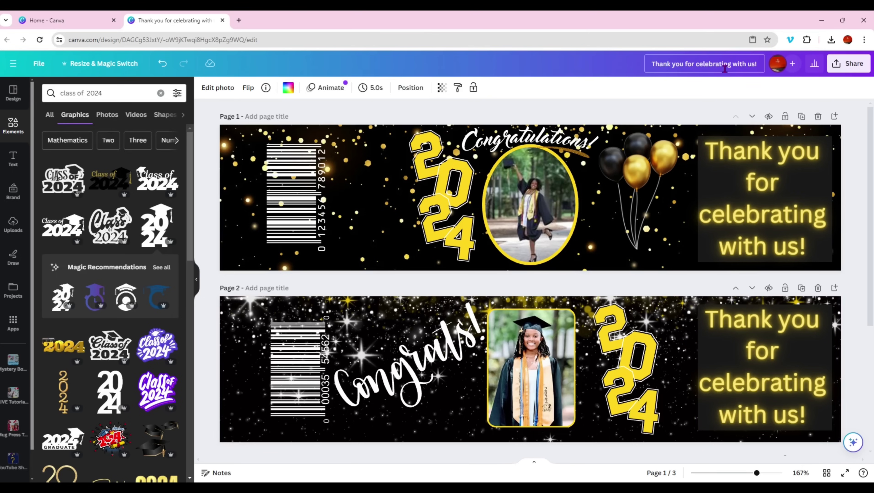
drag(759, 64, 658, 82)
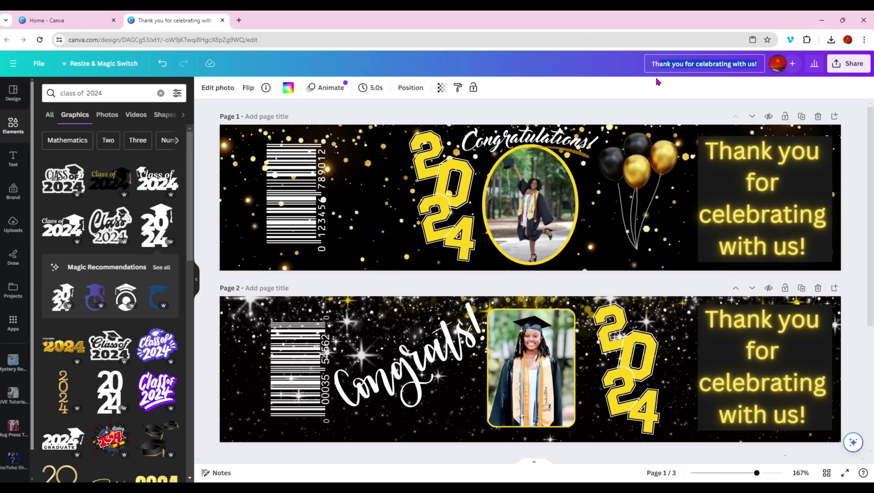
text(water bott)
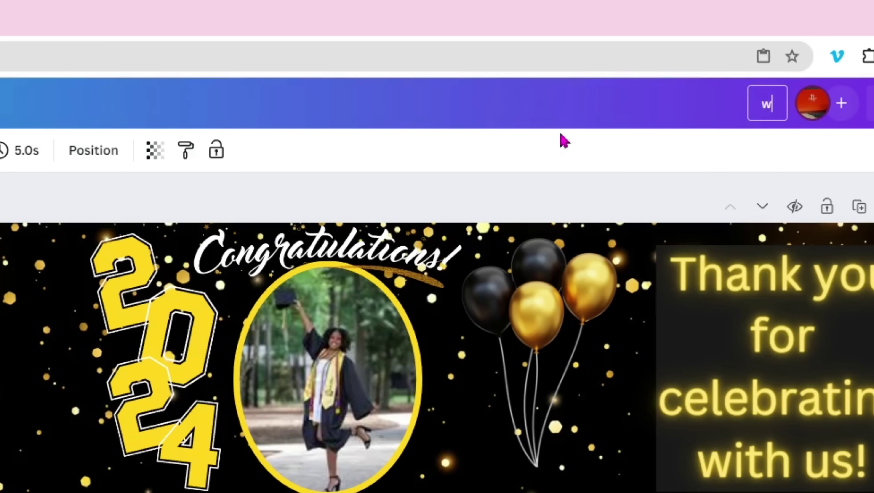
text(le labels)
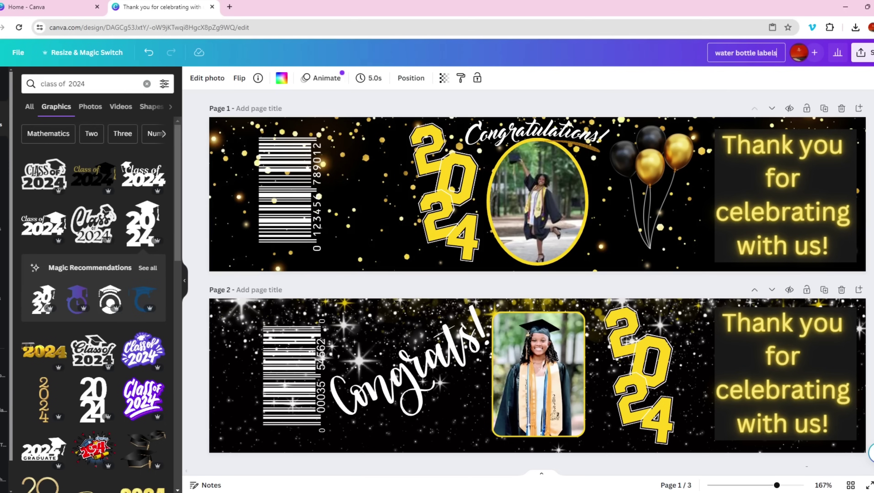
- Download only page 1 of the design as a PNG at size 1
click(862, 52)
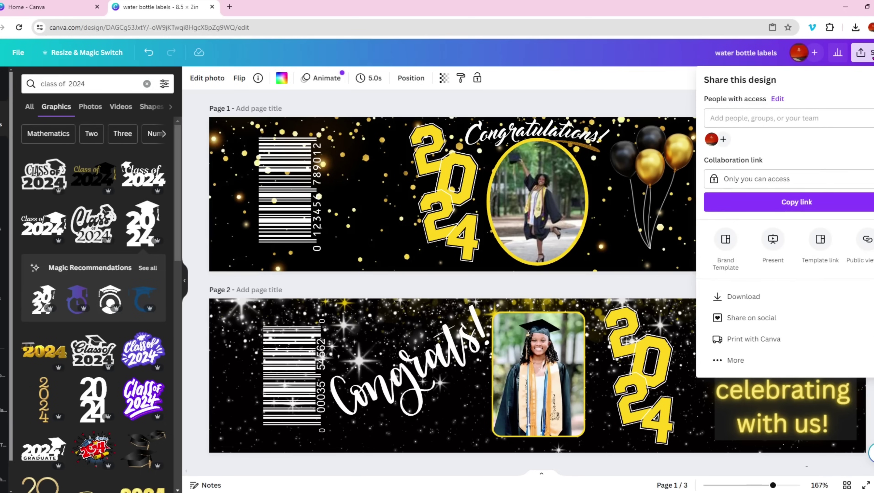
click(766, 300)
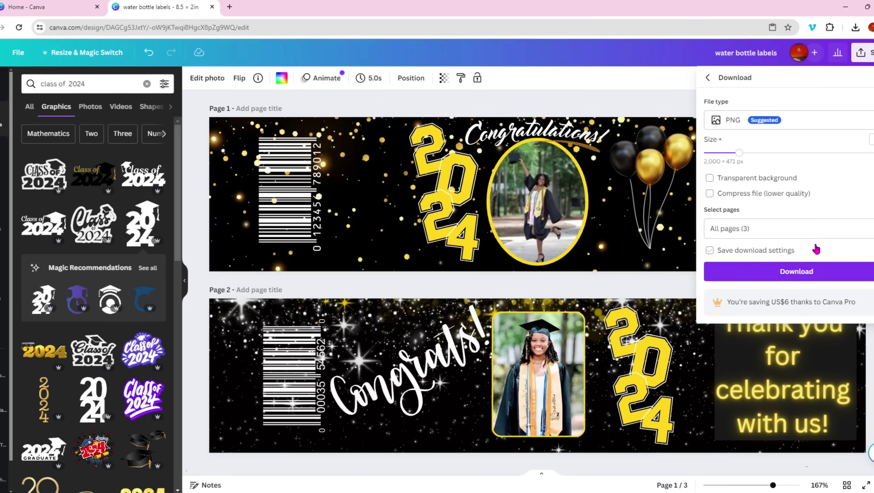
click(725, 232)
click(868, 303)
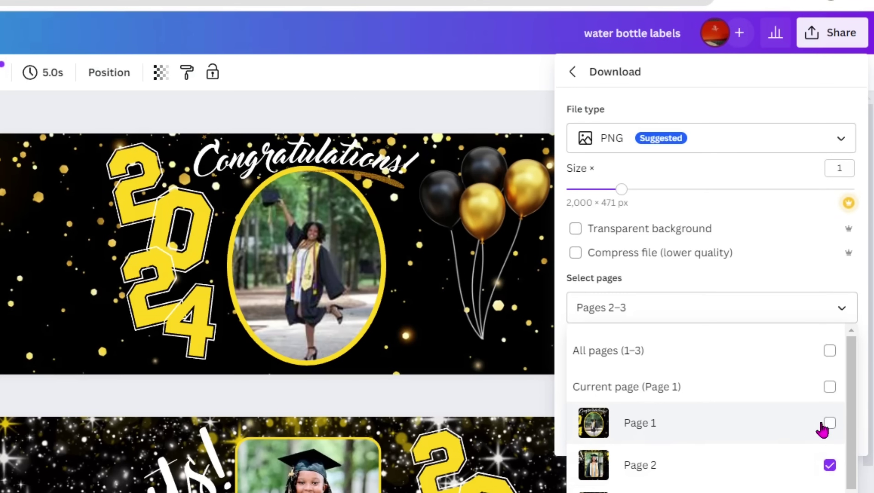
click(823, 425)
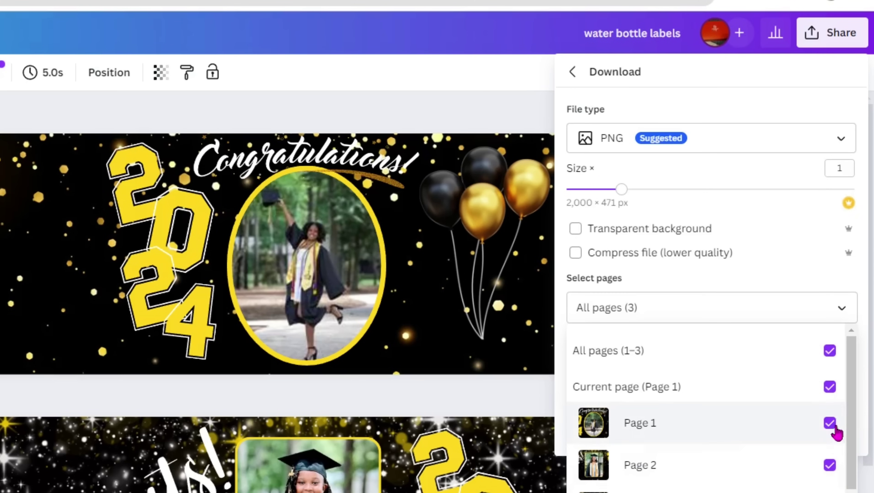
click(842, 358)
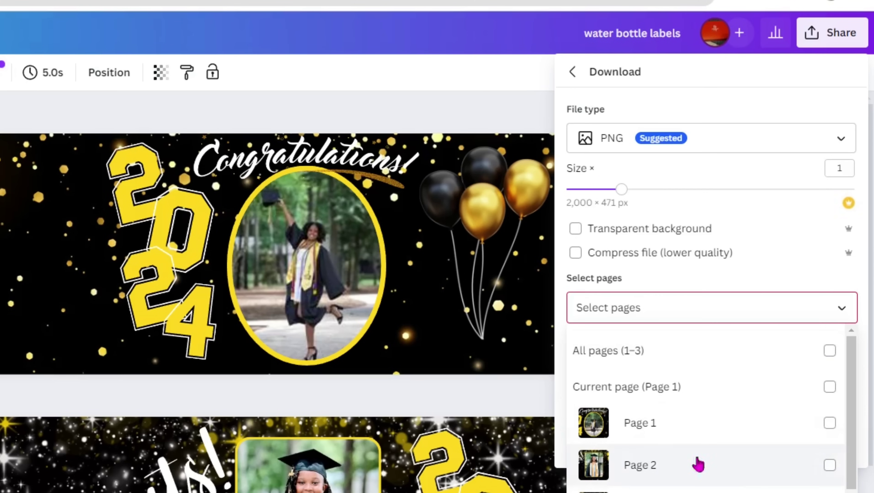
click(829, 424)
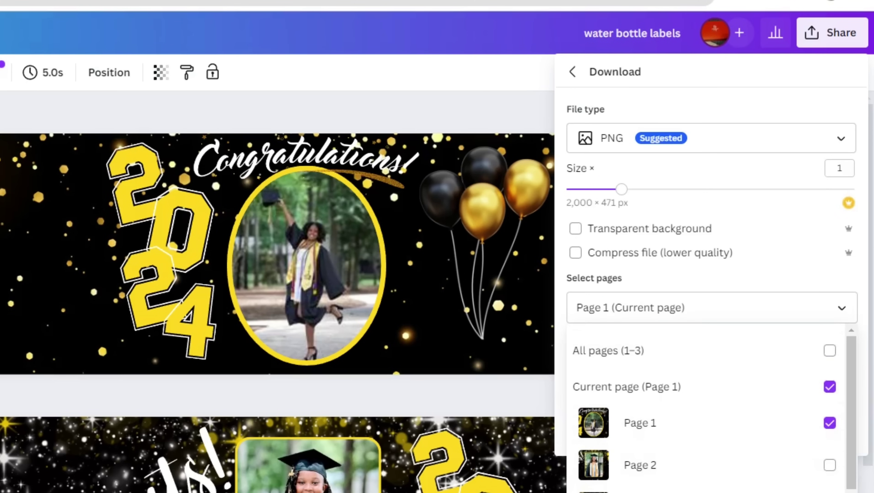
click(721, 390)
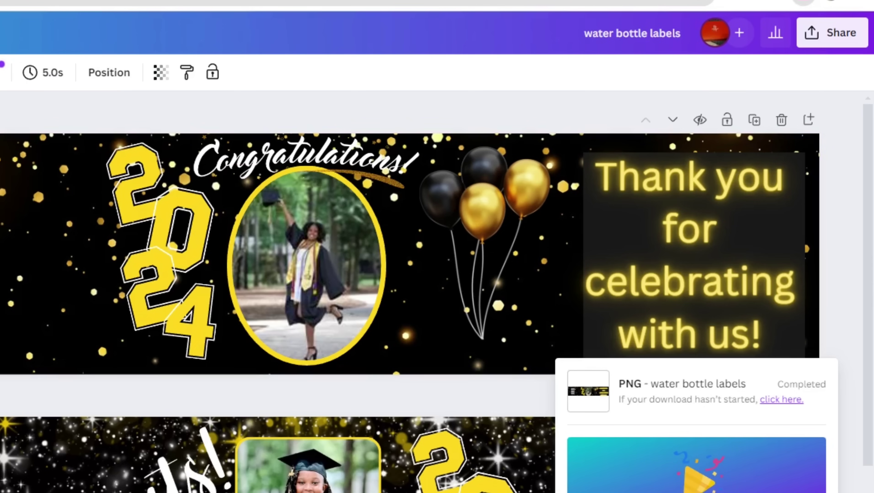
- Download only page 2 of the design as a PNG at size 1
click(860, 273)
click(842, 34)
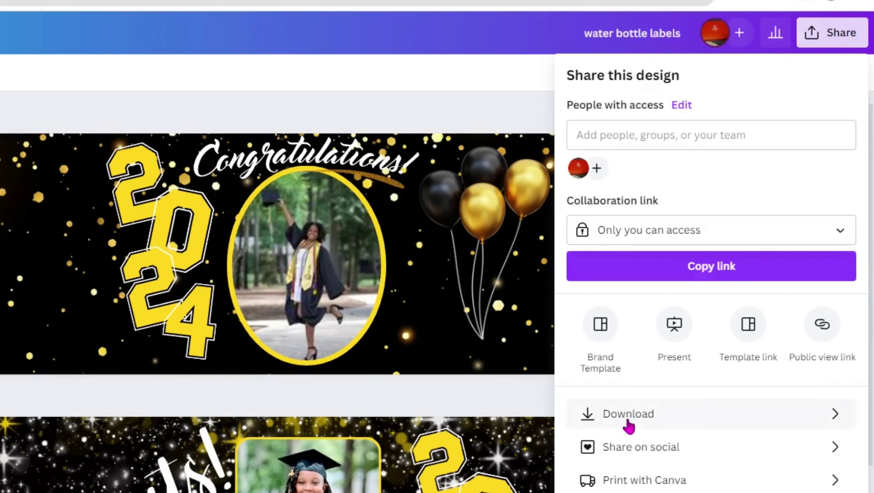
click(628, 422)
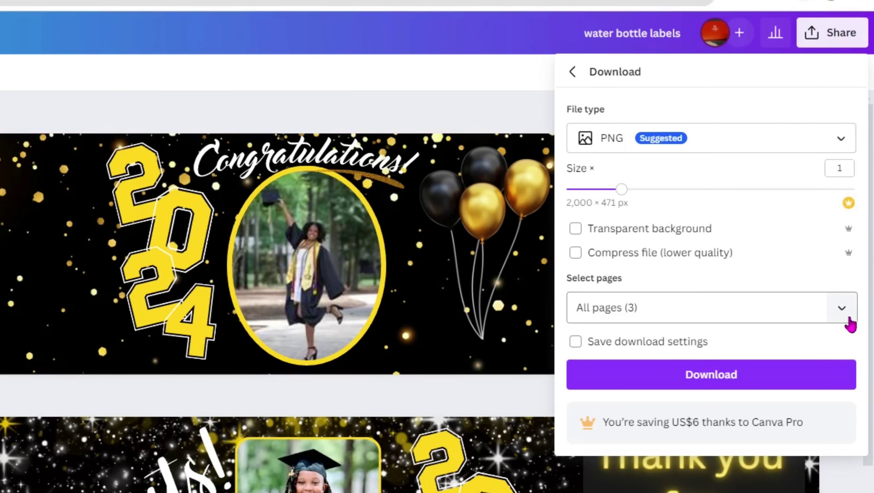
click(844, 309)
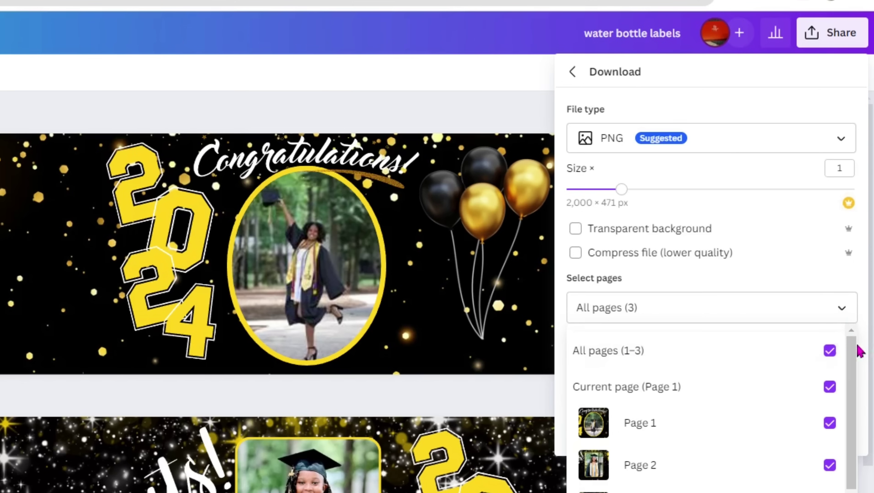
click(829, 351)
click(829, 466)
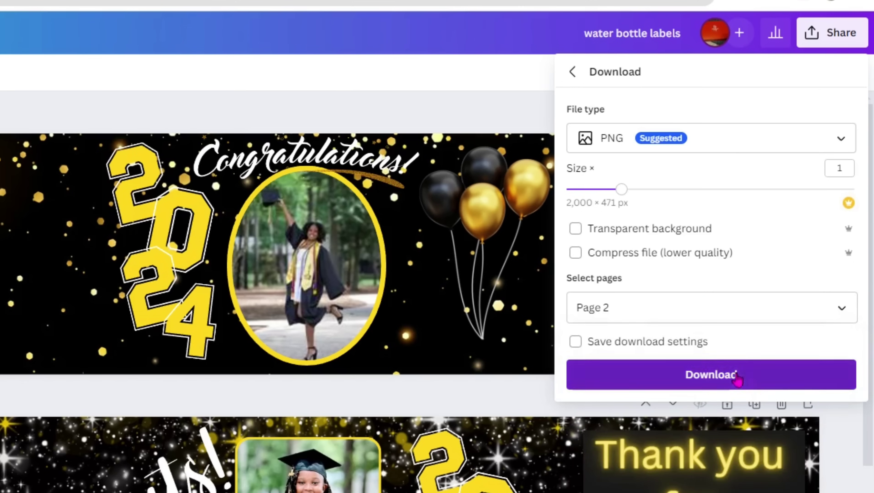
click(732, 375)
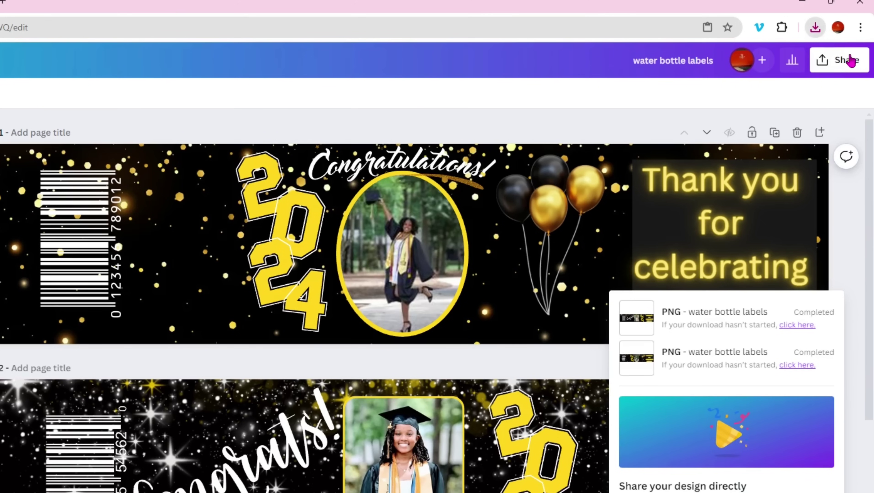
- Download only page 3 of the design as a PNG at size 1
click(850, 61)
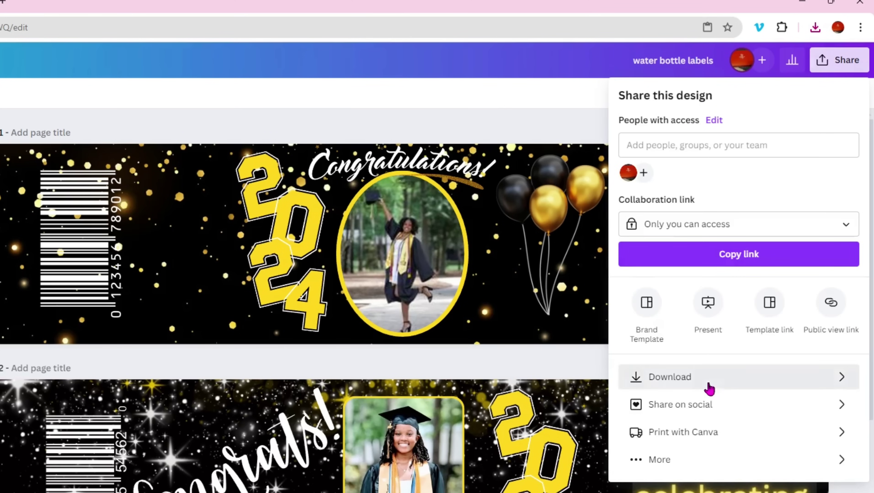
click(708, 387)
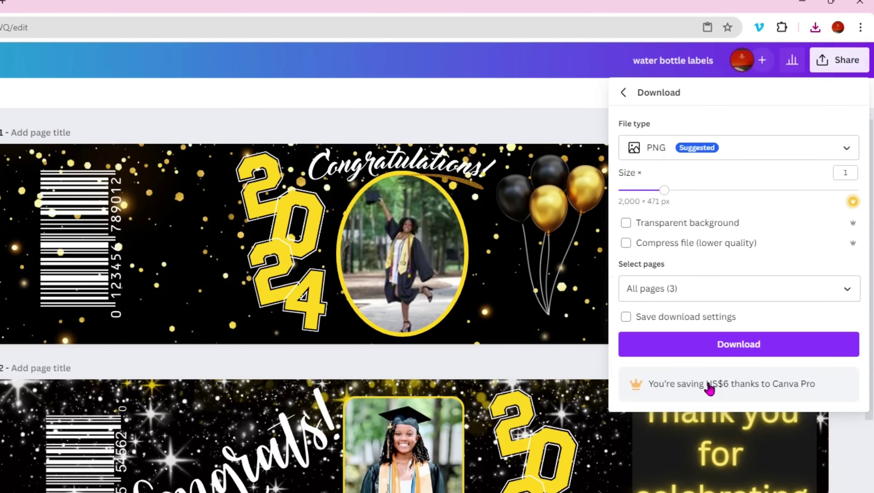
click(855, 291)
click(837, 325)
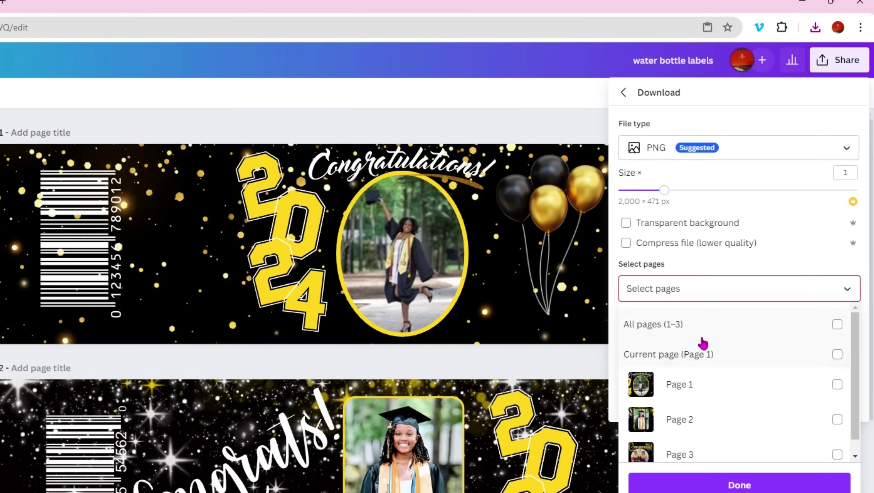
click(837, 454)
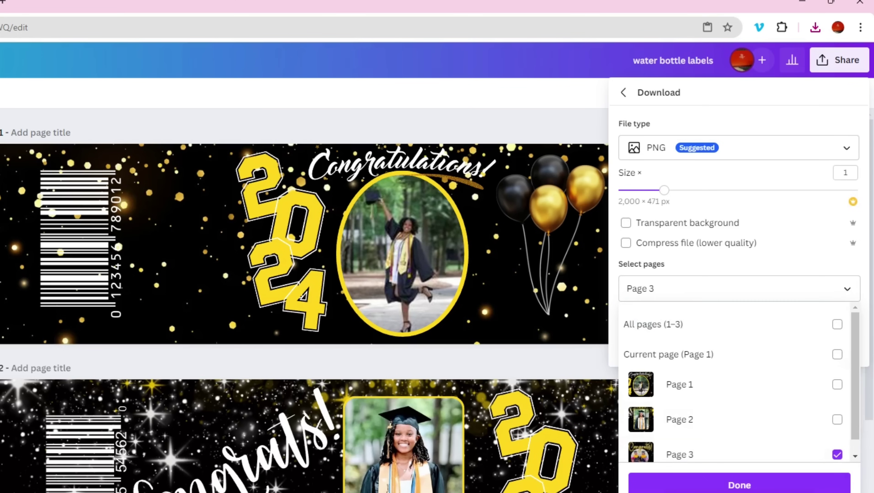
click(760, 483)
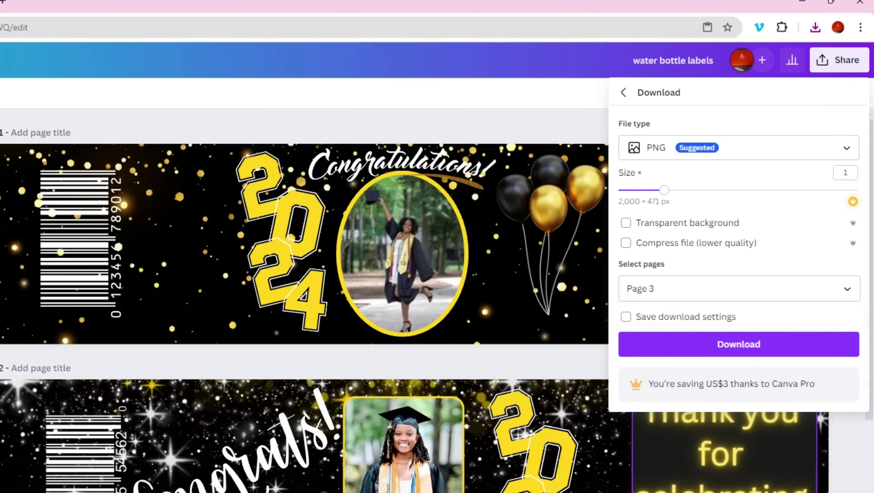
click(765, 352)
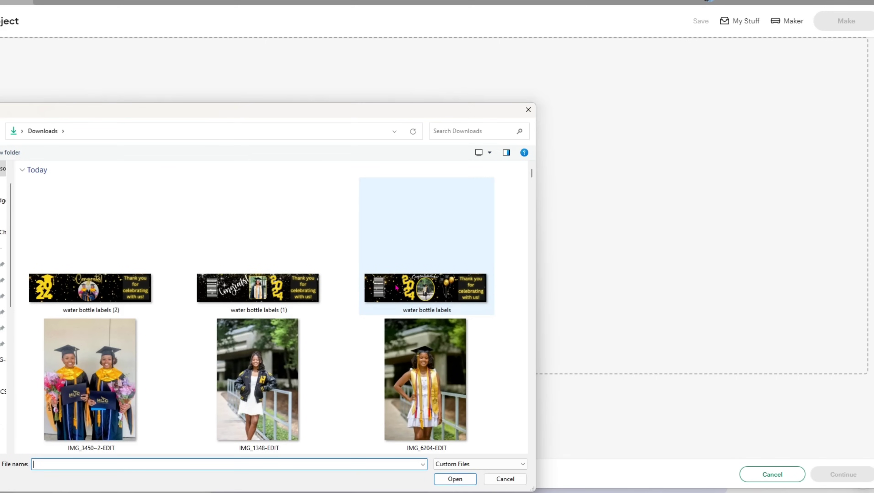
- In Cricut Design Space, upload "water bottle labels" from Downloads as a Complex image, keep its background and save it as a Print Then Cut image
click(422, 295)
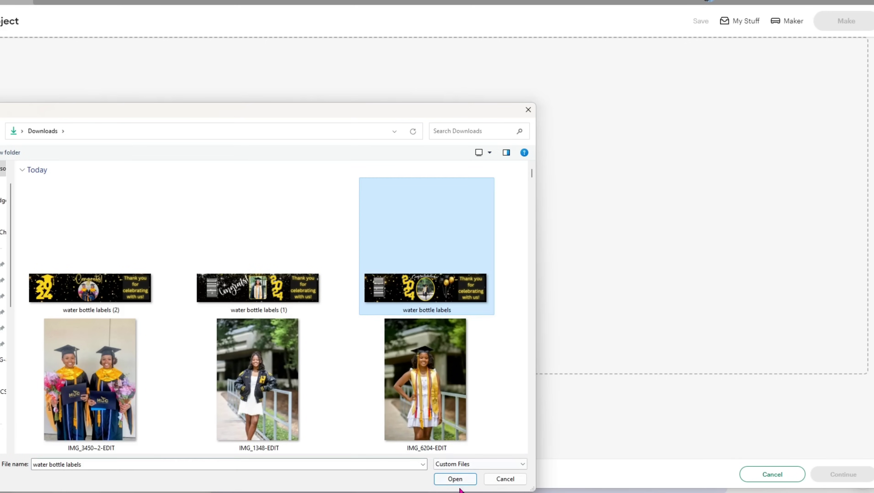
click(455, 479)
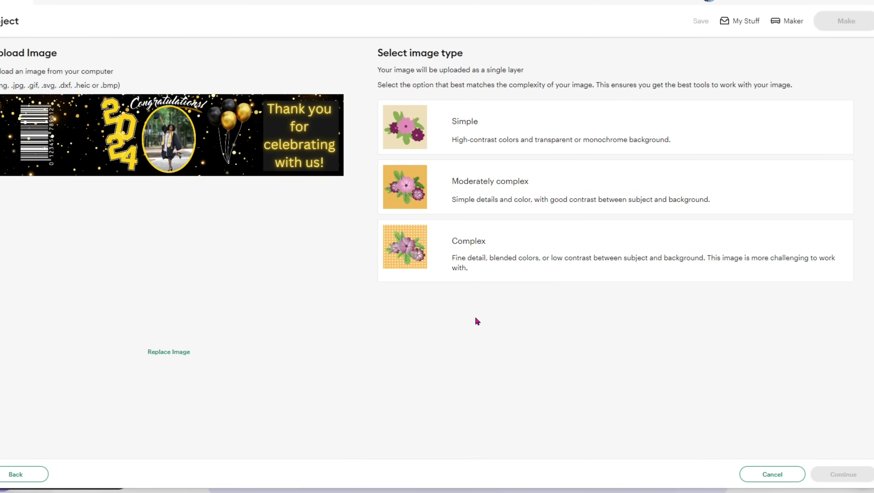
click(555, 247)
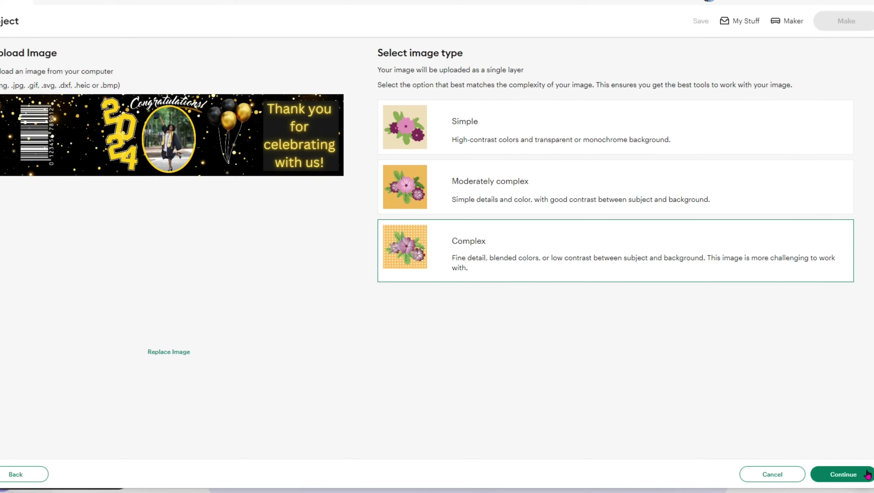
click(843, 474)
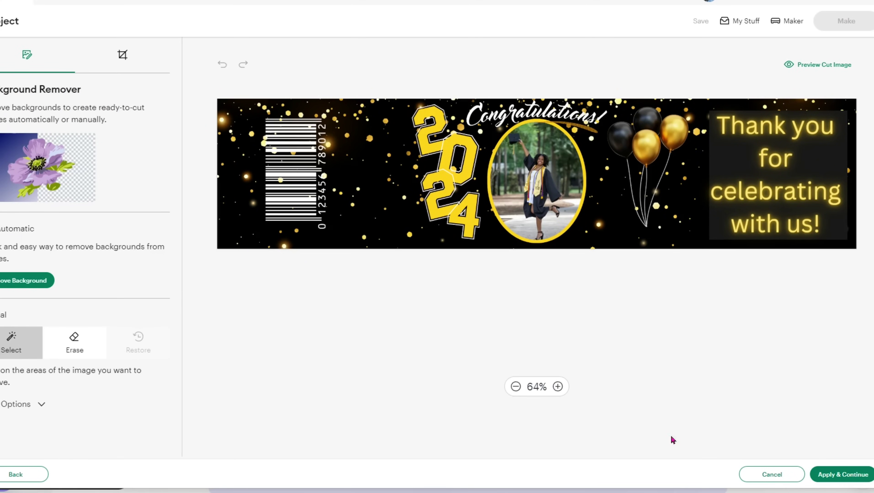
click(837, 474)
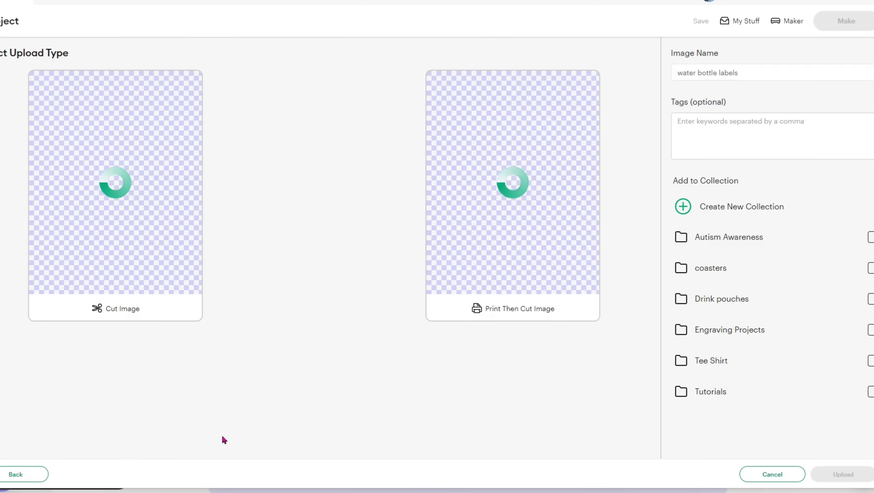
click(544, 264)
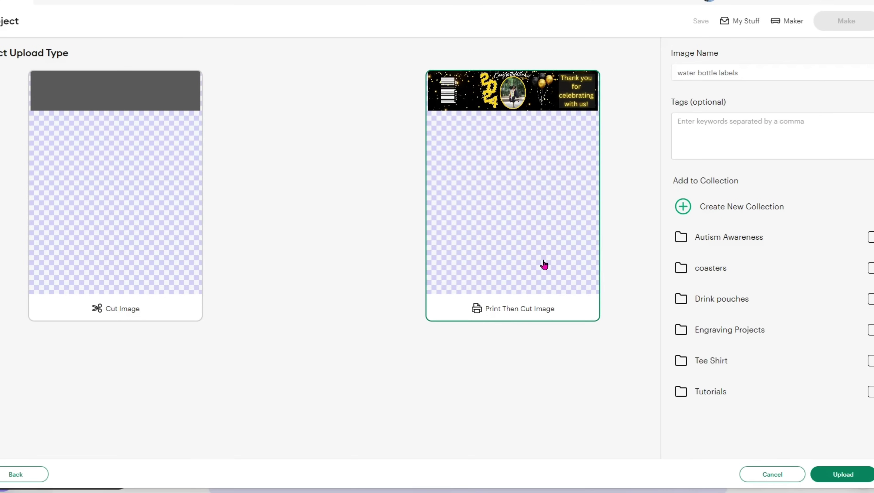
click(841, 475)
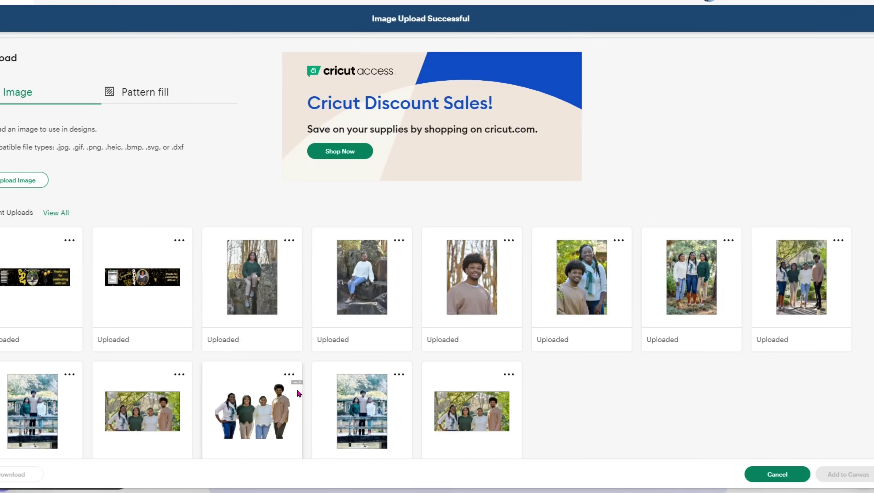
- Upload "water bottle labels (1)" from Downloads as a Complex image with its background kept, saved as a Print Then Cut image
click(16, 184)
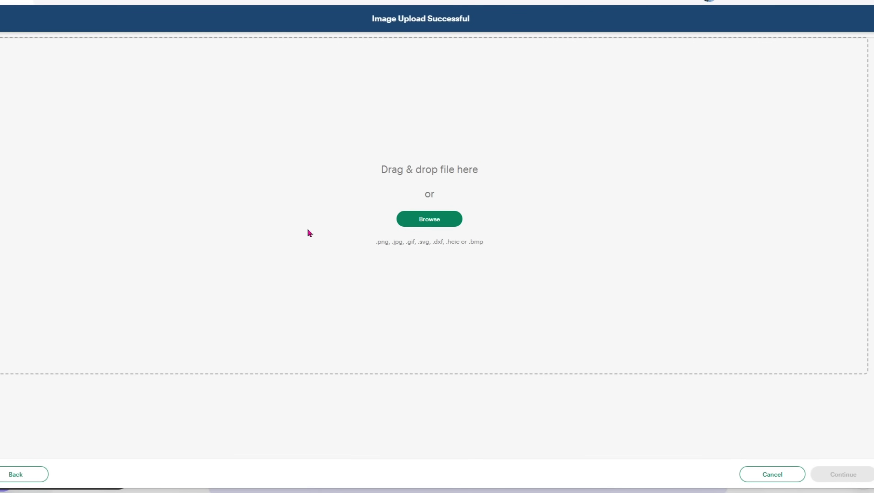
click(429, 219)
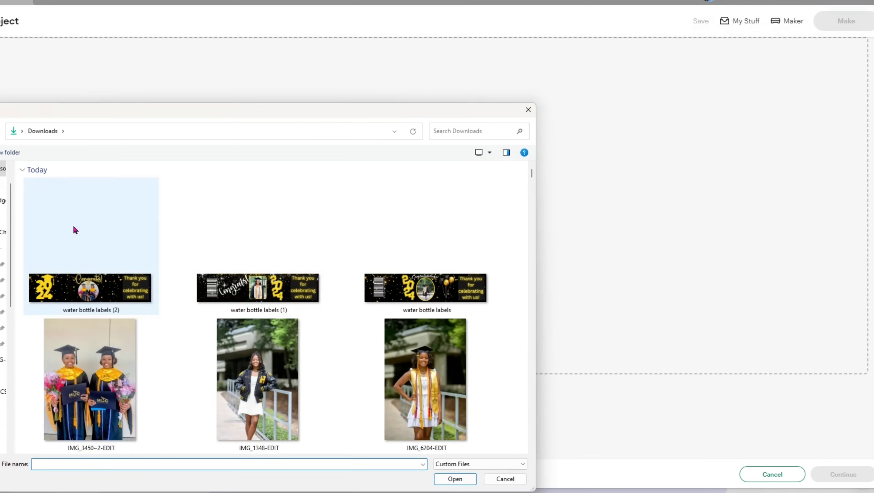
click(255, 283)
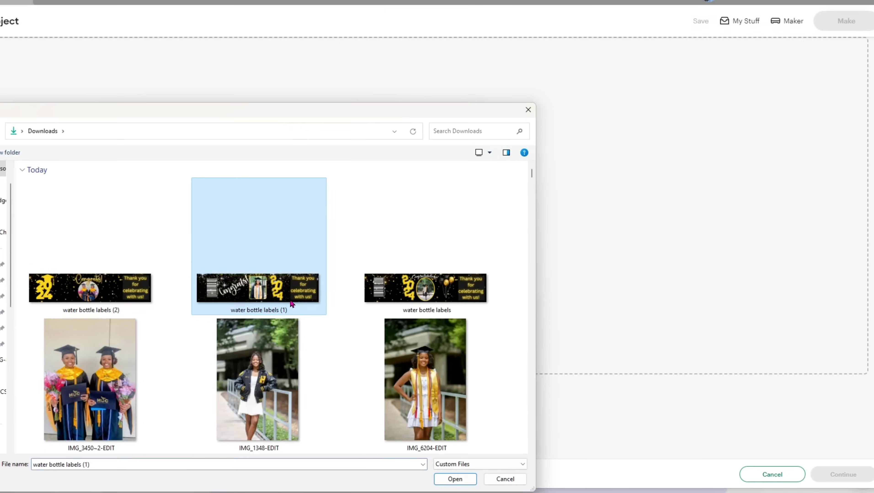
click(450, 479)
click(532, 246)
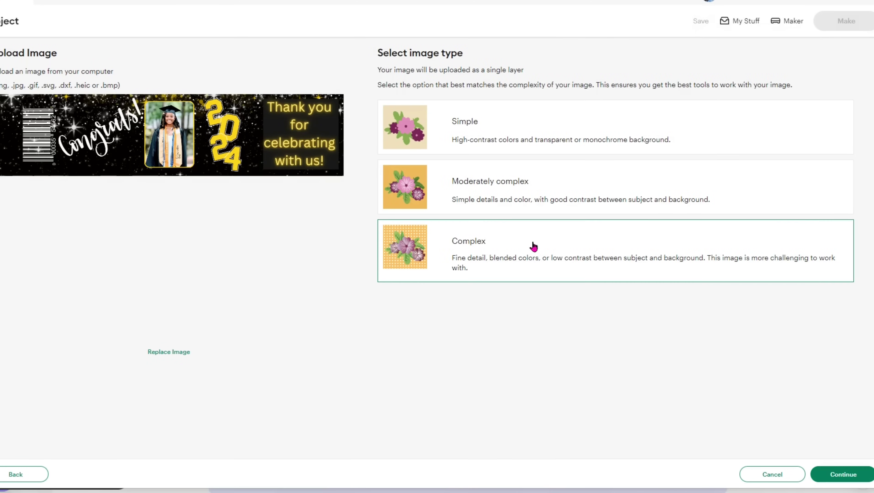
click(842, 479)
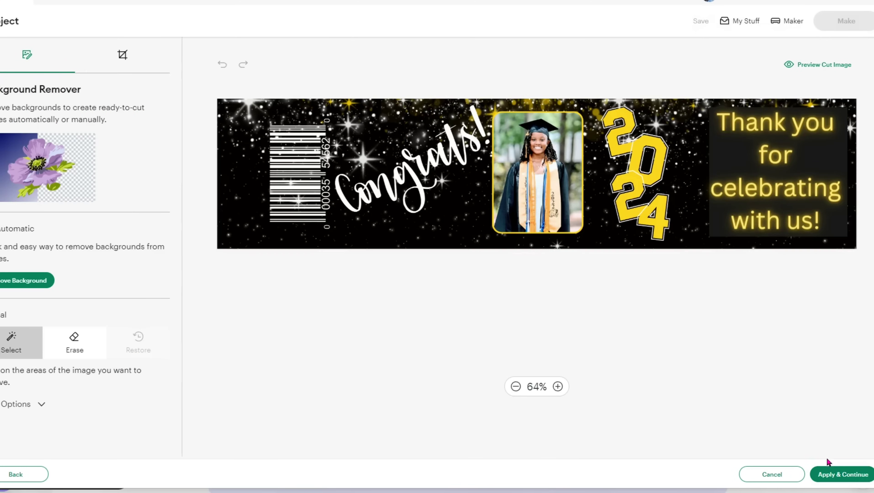
click(840, 475)
click(522, 270)
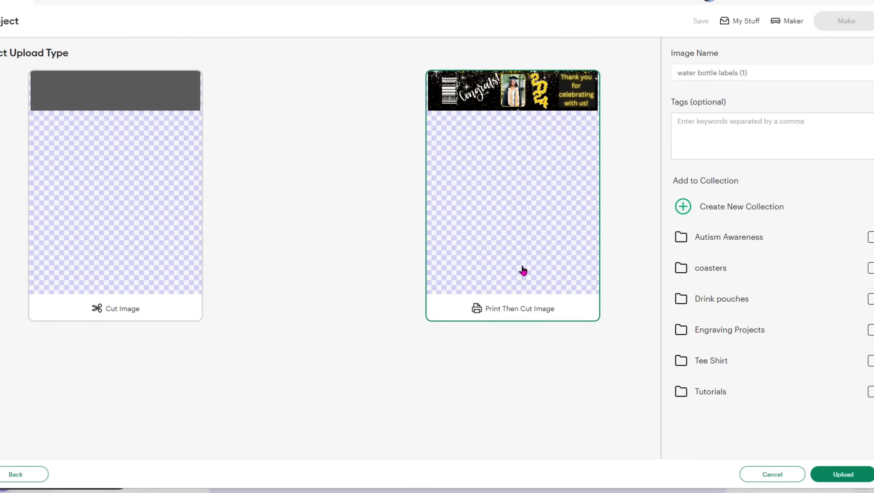
click(857, 478)
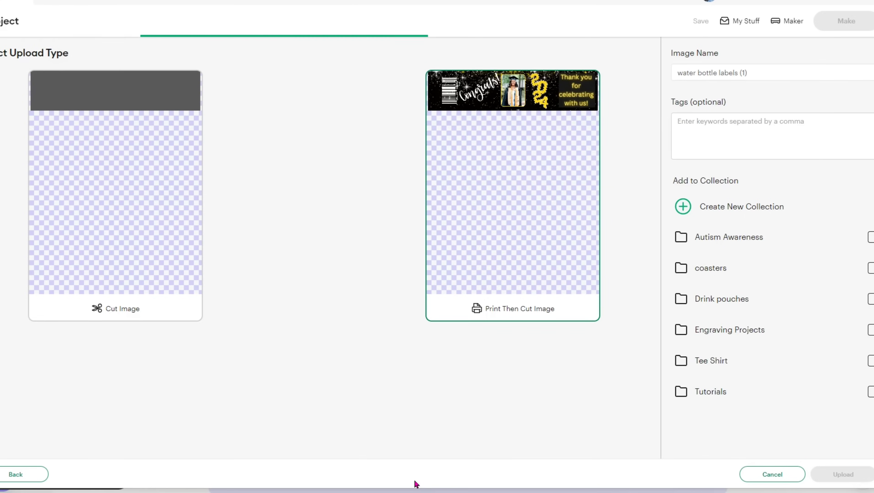
- Upload "water bottle labels (2)" from Downloads as a Complex image with its background kept, saved as a Print Then Cut image
click(12, 187)
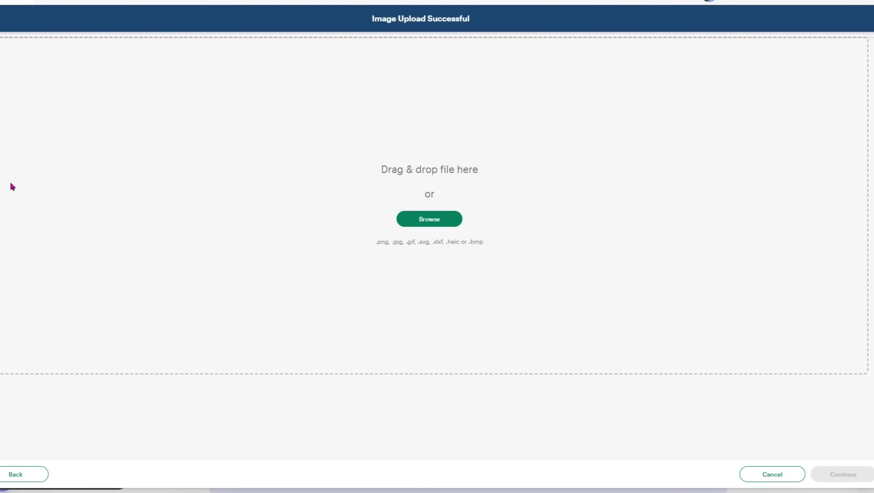
click(412, 220)
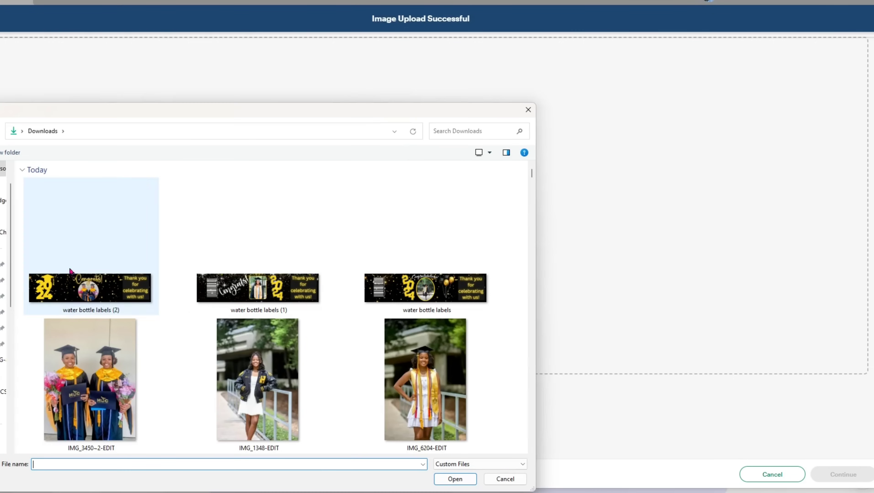
click(77, 297)
click(457, 479)
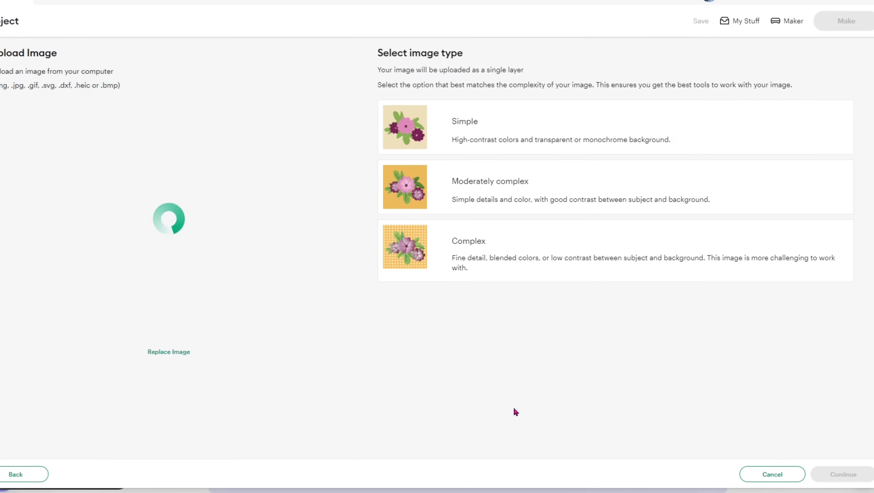
click(489, 268)
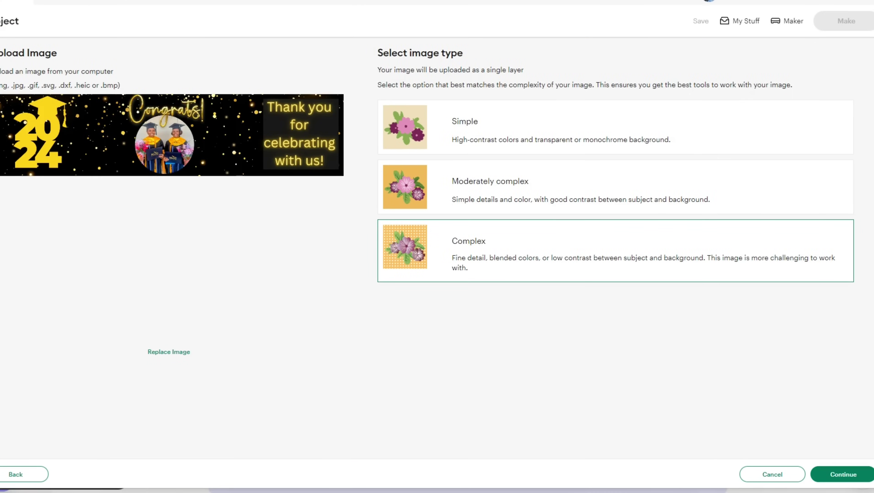
click(843, 474)
click(842, 474)
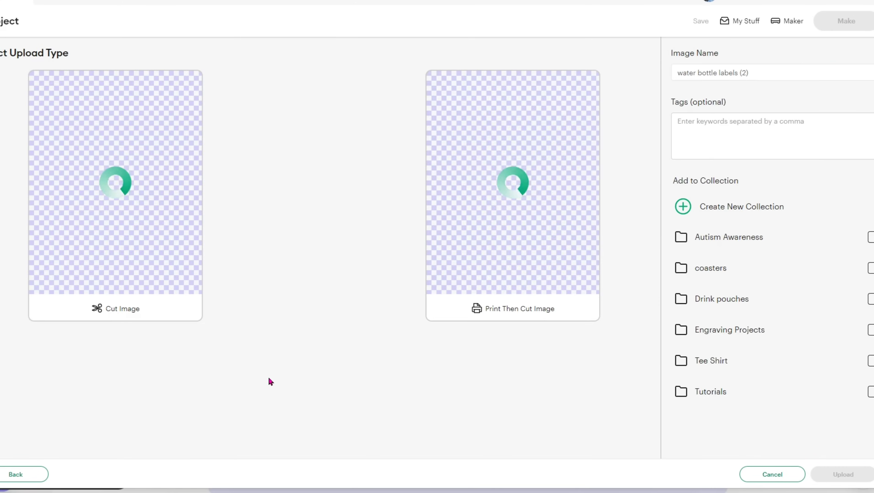
click(472, 270)
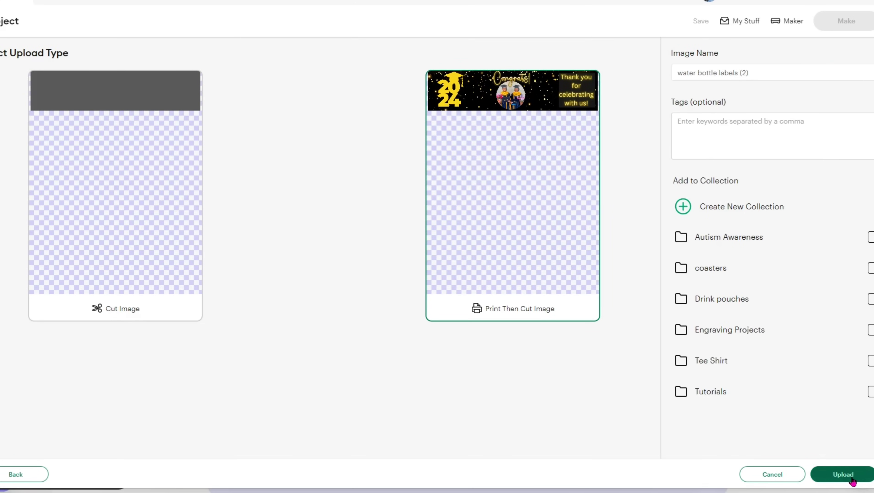
click(850, 477)
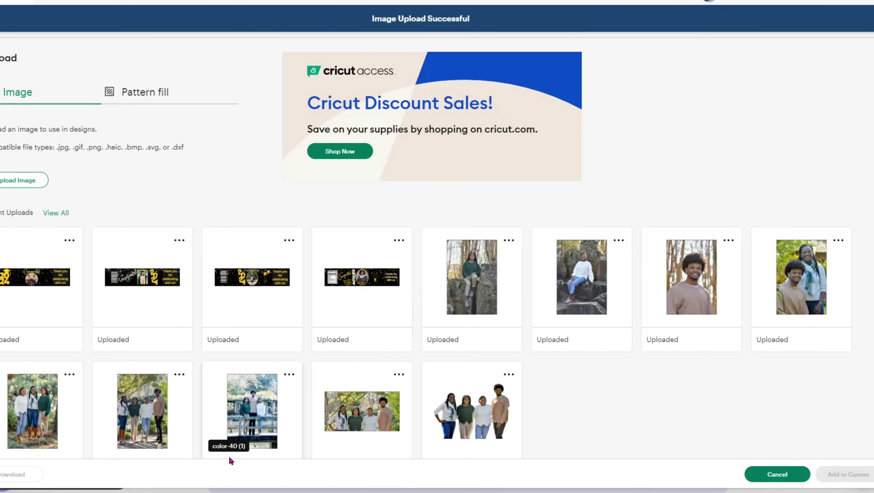
- Add the three most recently uploaded water bottle label images to the canvas together
click(17, 308)
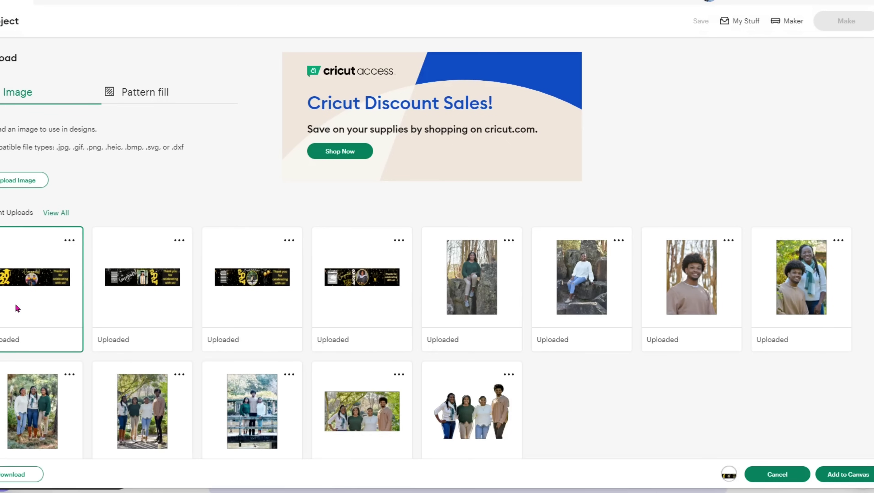
click(128, 304)
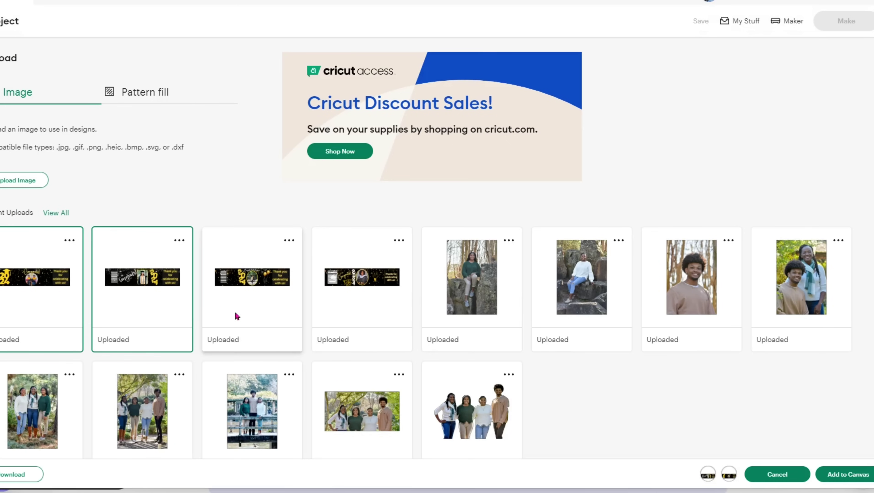
click(249, 313)
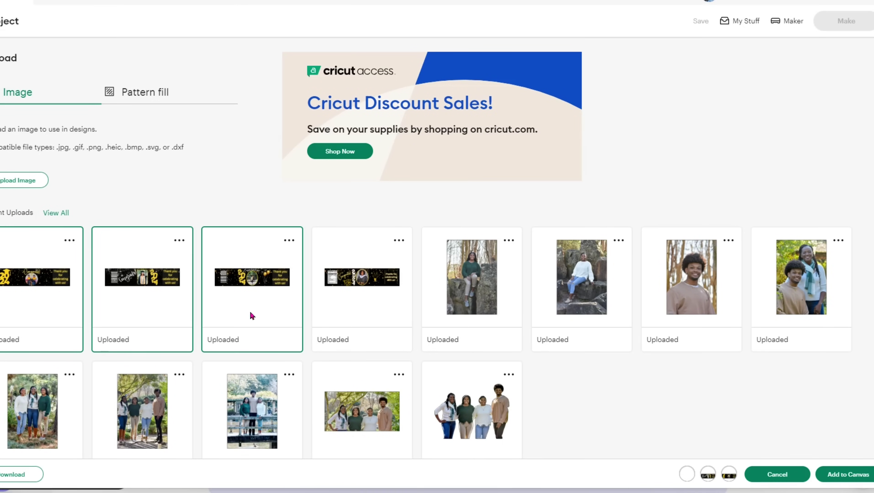
click(848, 469)
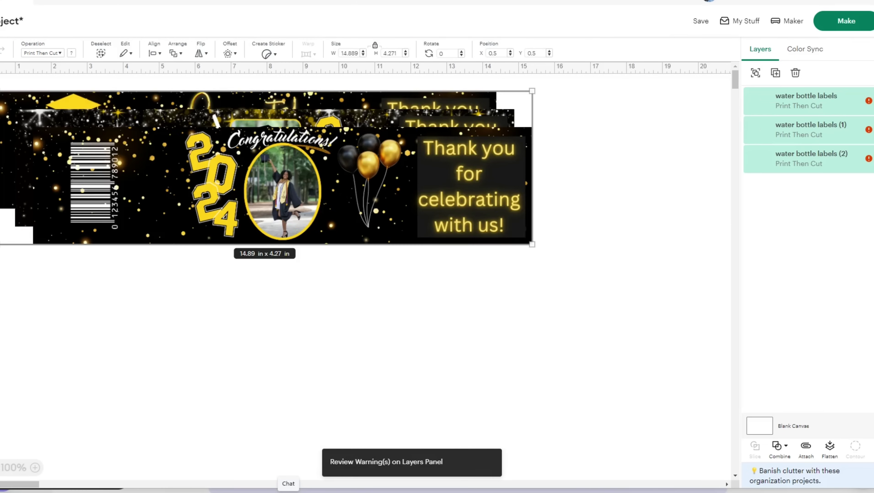
- Deselect the overlapping labels and spread them apart vertically so all three sit one below another on the canvas
click(289, 351)
drag(291, 208, 269, 323)
drag(276, 162, 281, 434)
drag(326, 177, 340, 194)
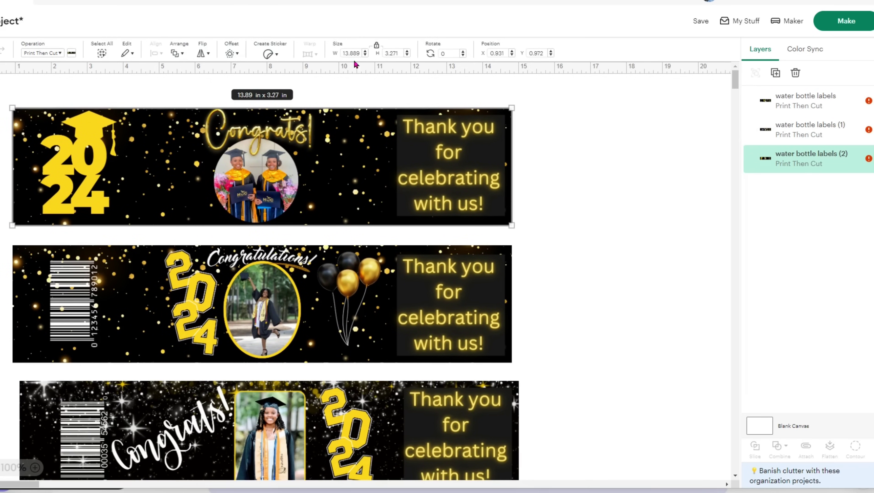
- Set the width of the top label with the two graduates to 8.5 in, keeping its proportions locked
double_click(352, 52)
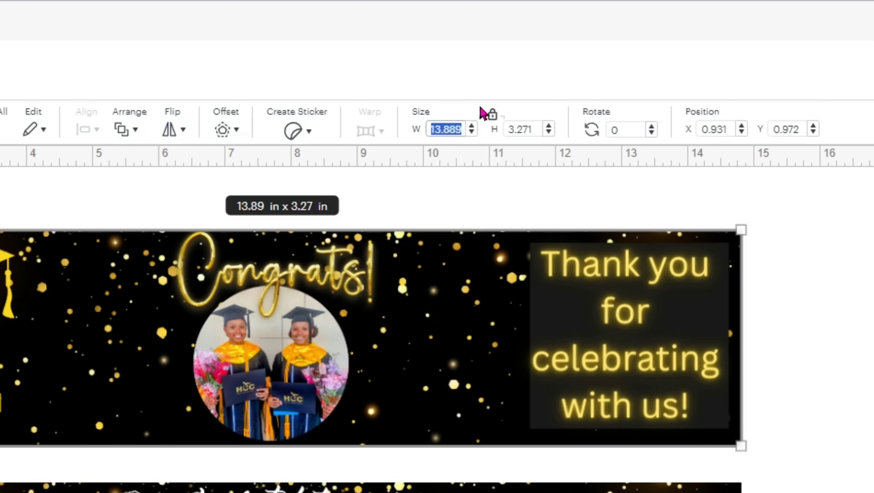
text(8.5)
key(Return)
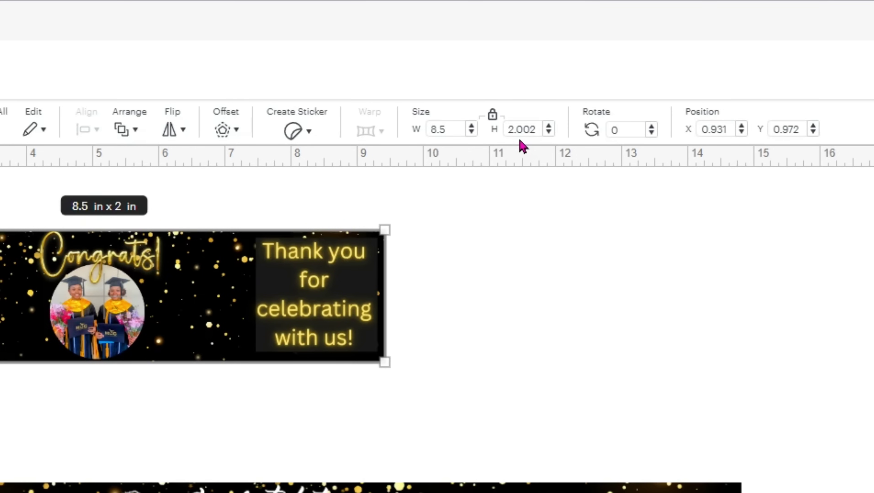
- Resize the middle "Congratulations!" label with the balloons to 8.5 in wide with locked proportions
click(456, 488)
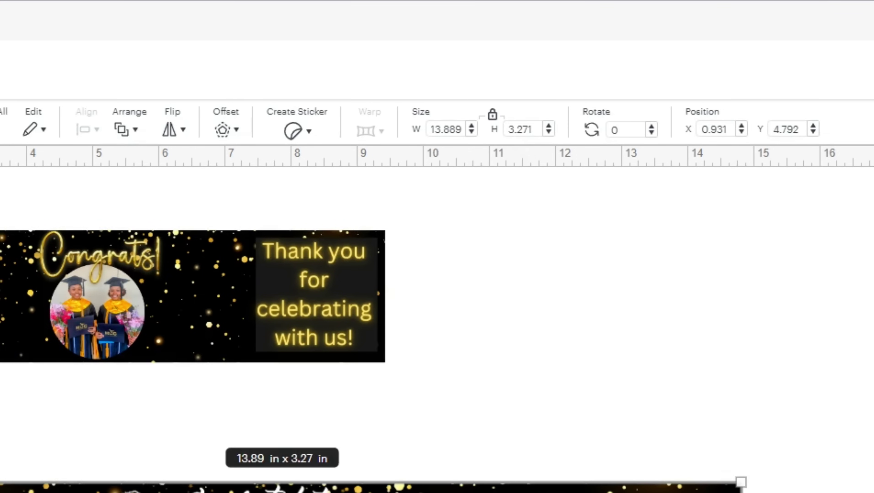
click(451, 133)
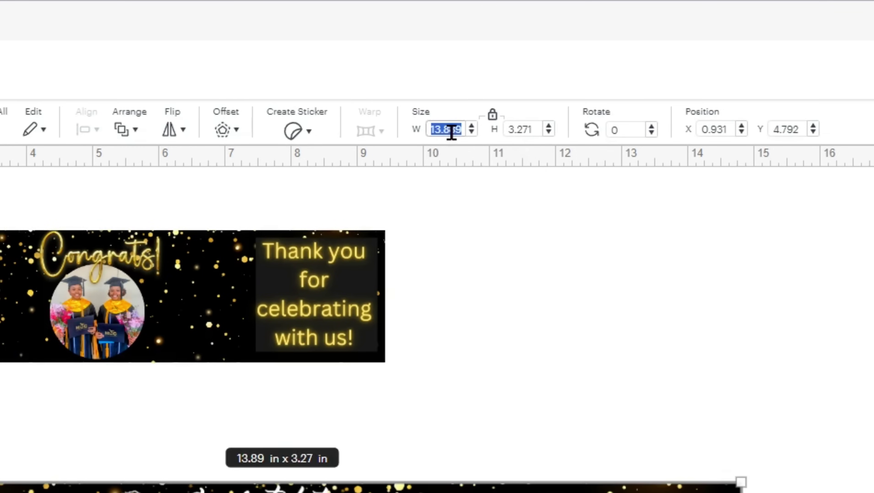
text(8.5)
key(Return)
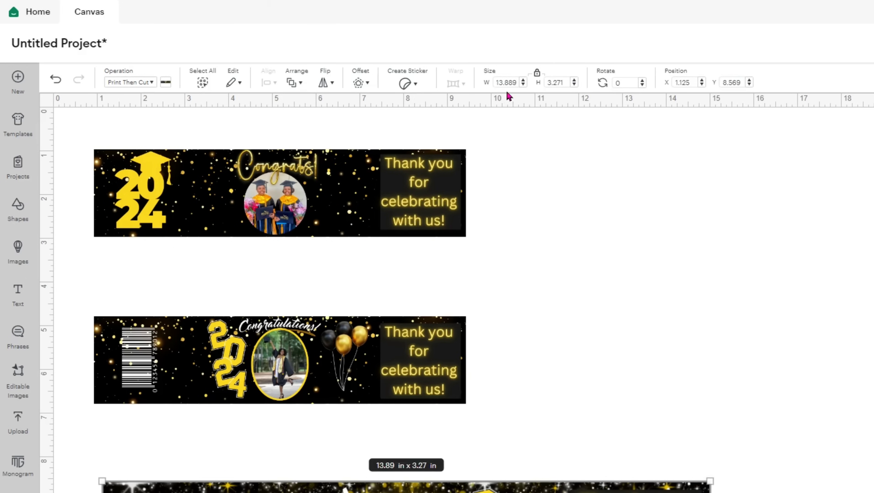
- Resize the lowest label, "water bottle labels (1)", to 8.5 in wide with locked proportions
click(447, 130)
double_click(504, 83)
text(8.5)
key(Return)
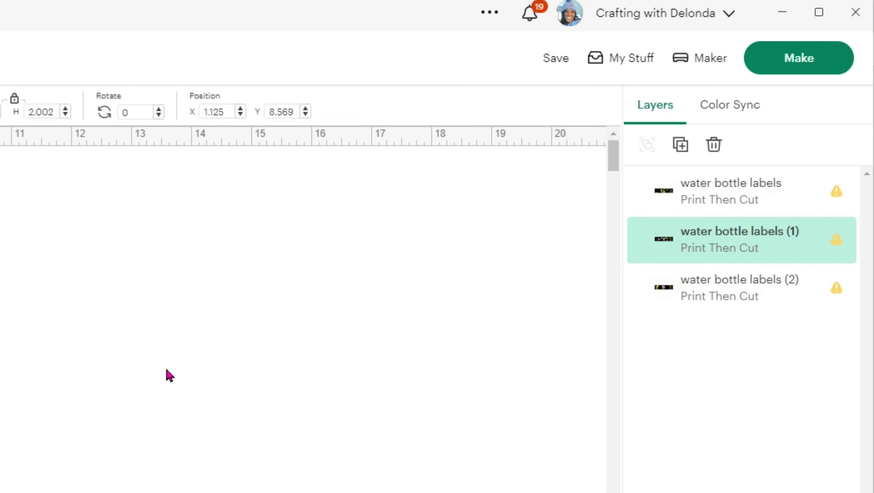
- Send the labels to mat preparation without saving the project and set the material size to 8.5 in x 11 in (Letter)
click(814, 71)
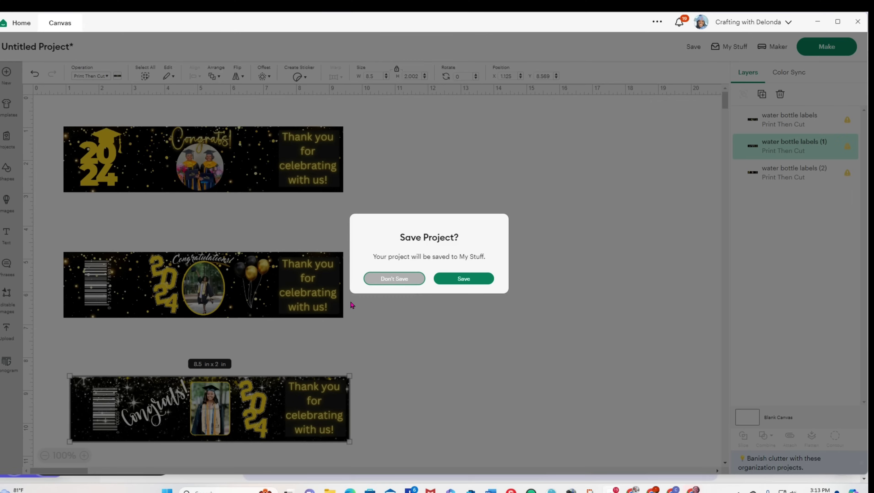
click(410, 279)
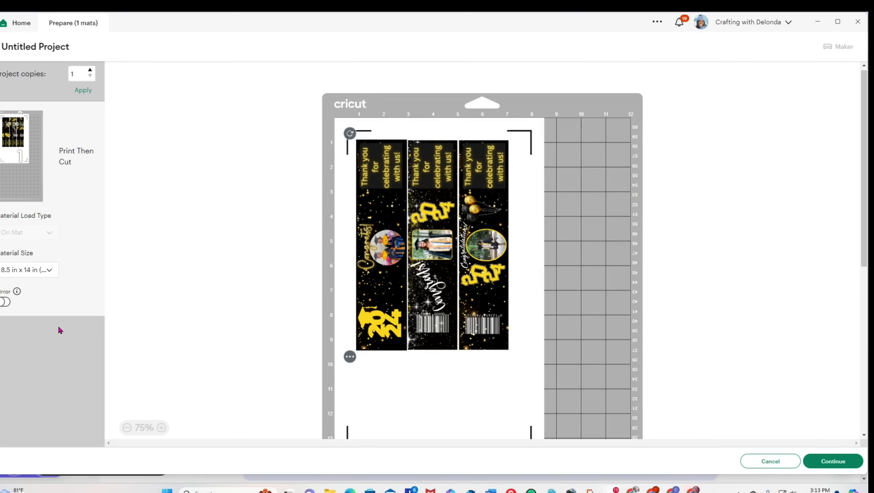
click(49, 271)
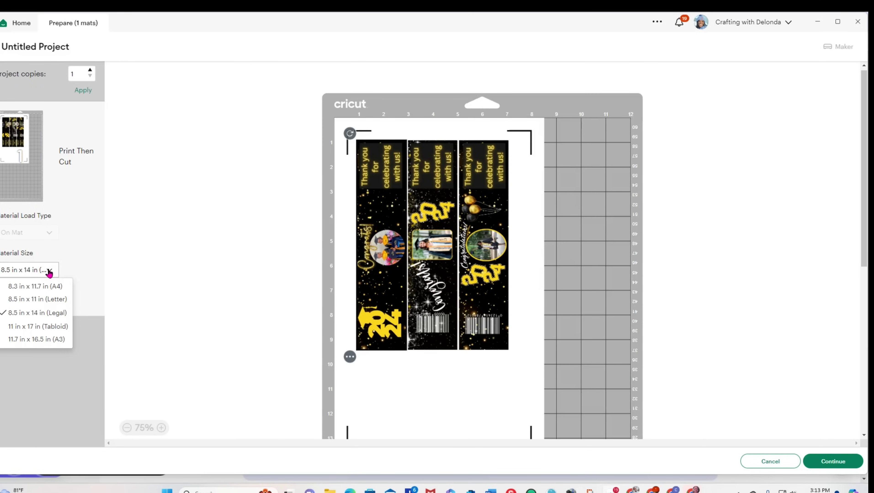
click(49, 299)
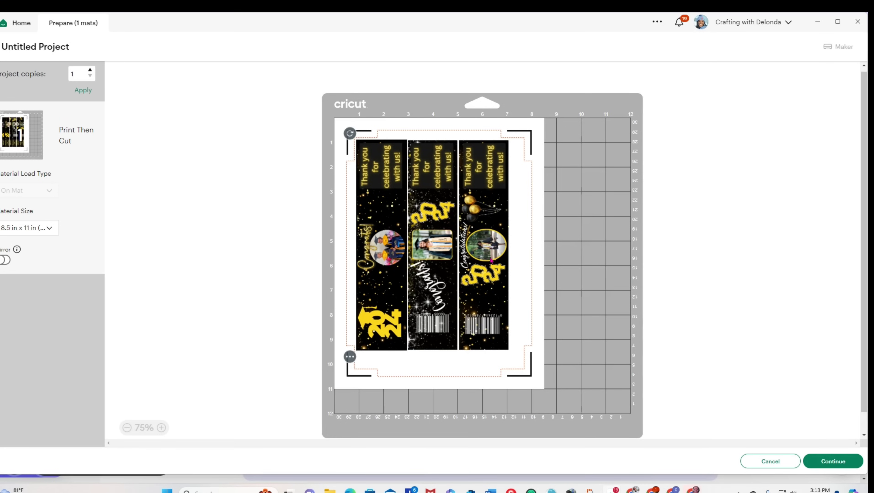
- Nudge the three labels apart on the mat preview to leave small gaps between them inside the cut marks
drag(491, 260, 495, 261)
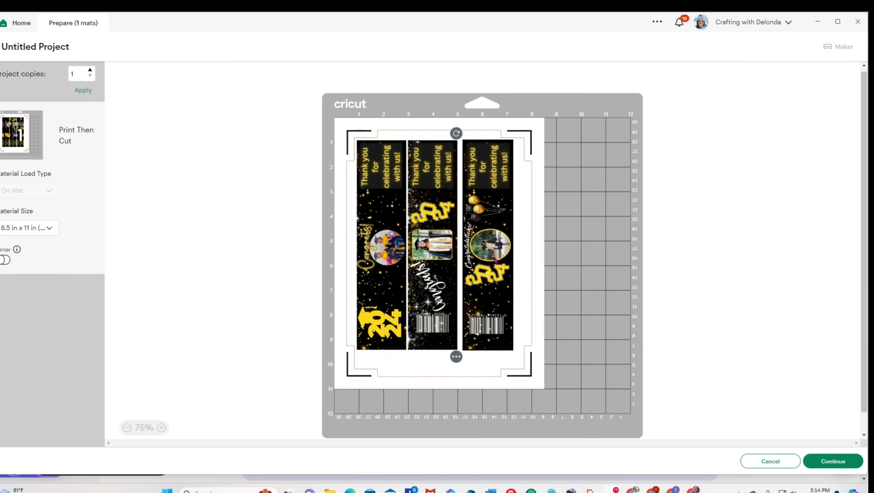
drag(438, 271, 435, 273)
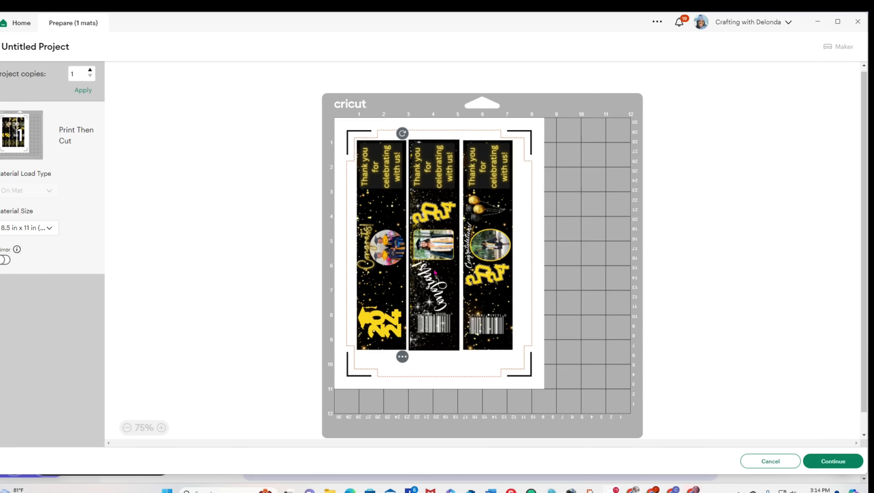
drag(384, 266, 380, 266)
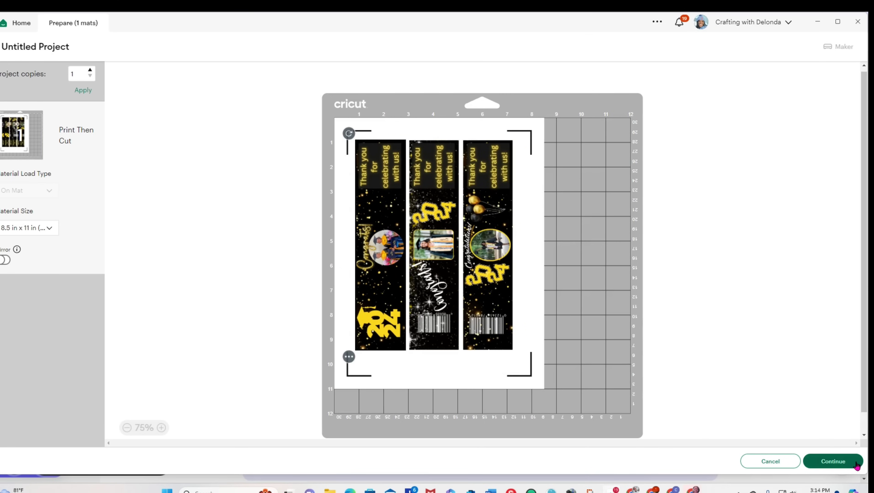
- Continue to the make stage and send the sheet to the printer with bleed off and the system dialog enabled
click(832, 462)
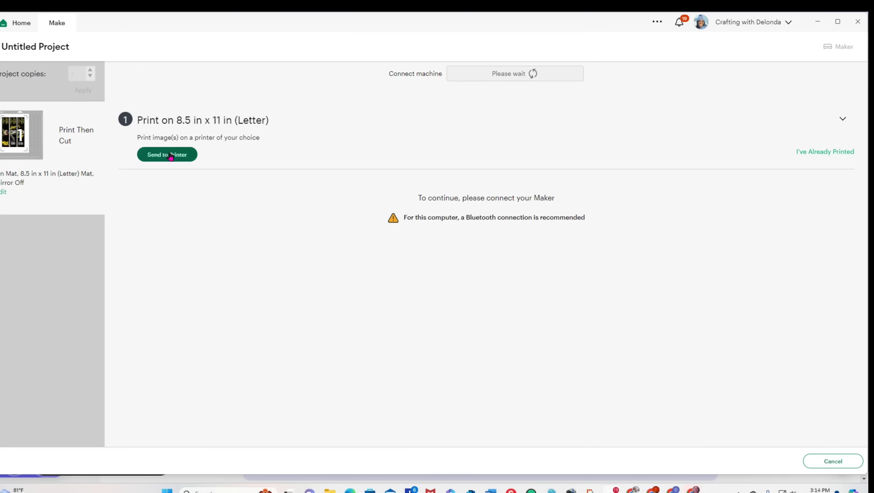
click(161, 155)
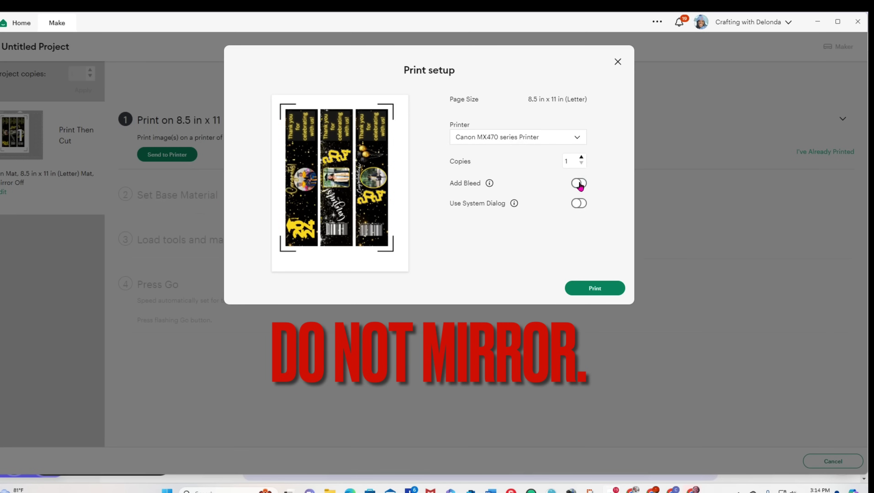
click(580, 207)
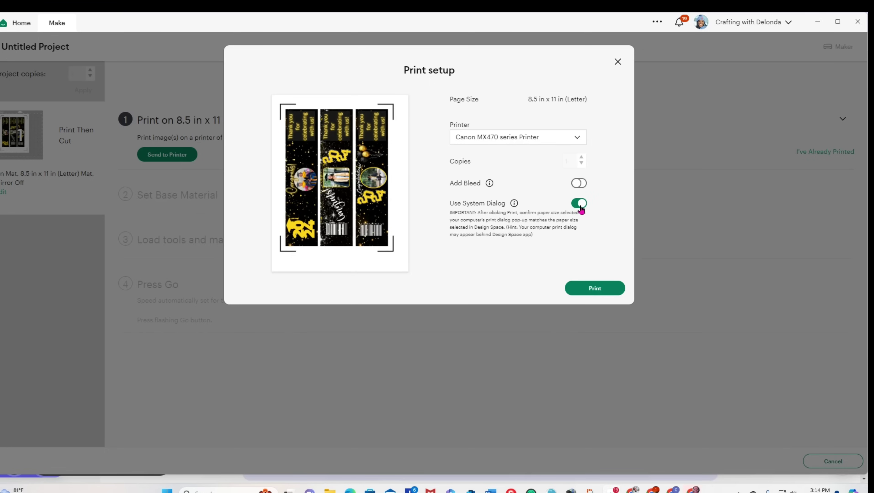
click(602, 290)
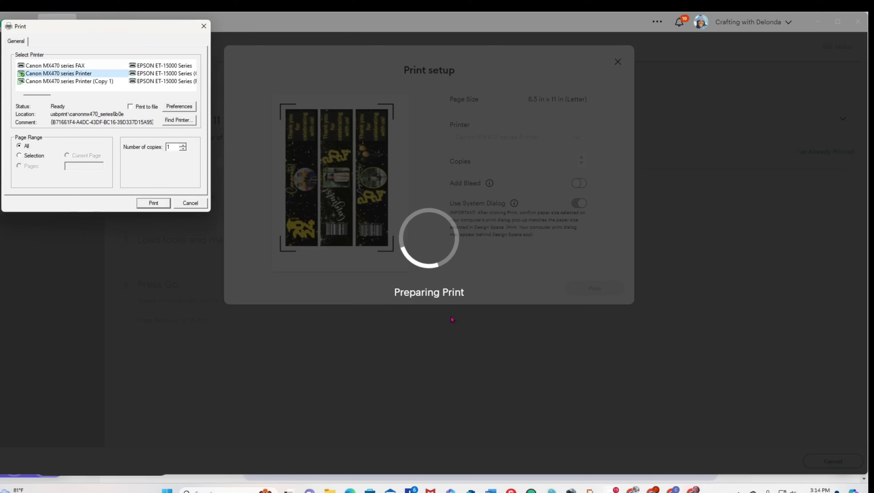
- Print on the Canon MX470 series Printer with preview before printing enabled, Other Photo Paper as media type and High print quality
click(185, 108)
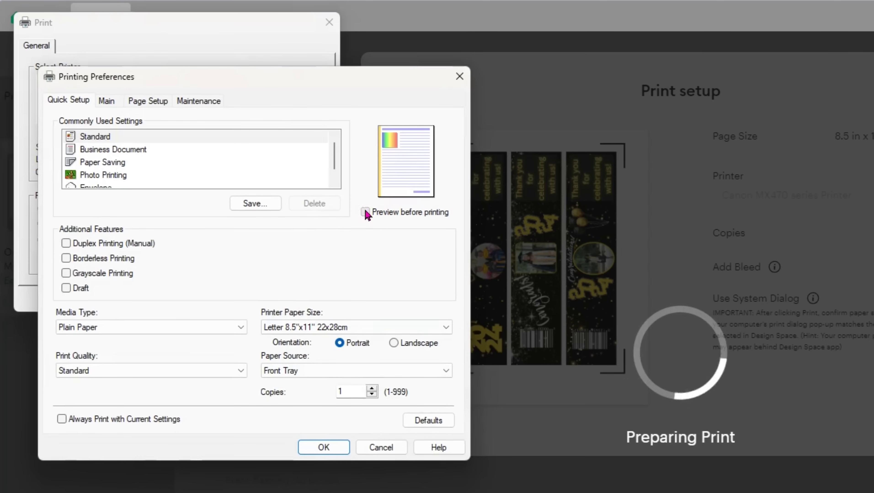
click(365, 212)
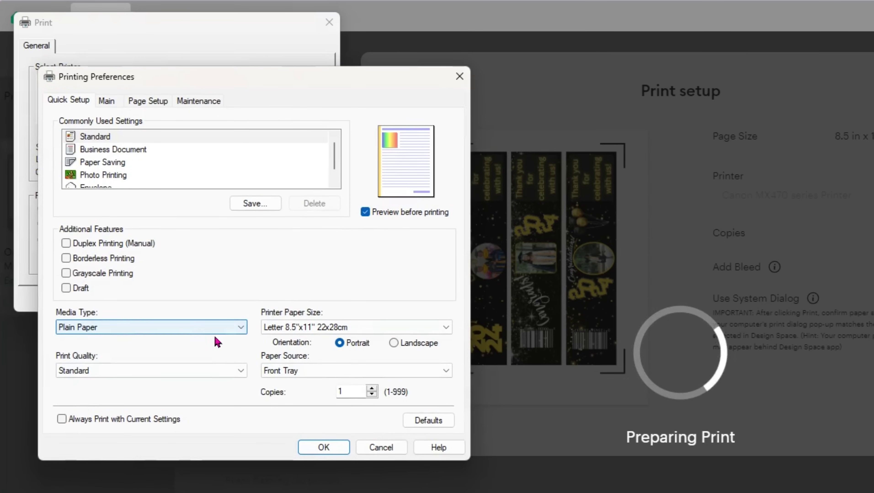
click(221, 329)
mouse_move(142, 363)
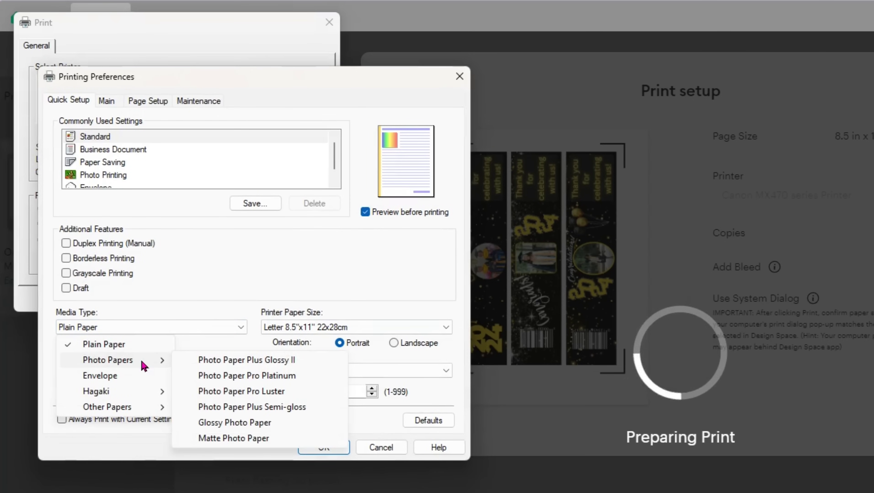
mouse_move(107, 408)
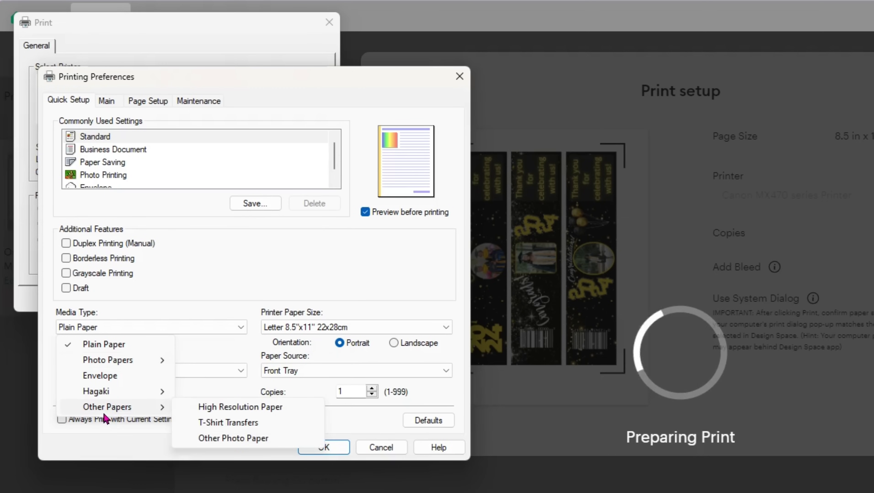
click(224, 440)
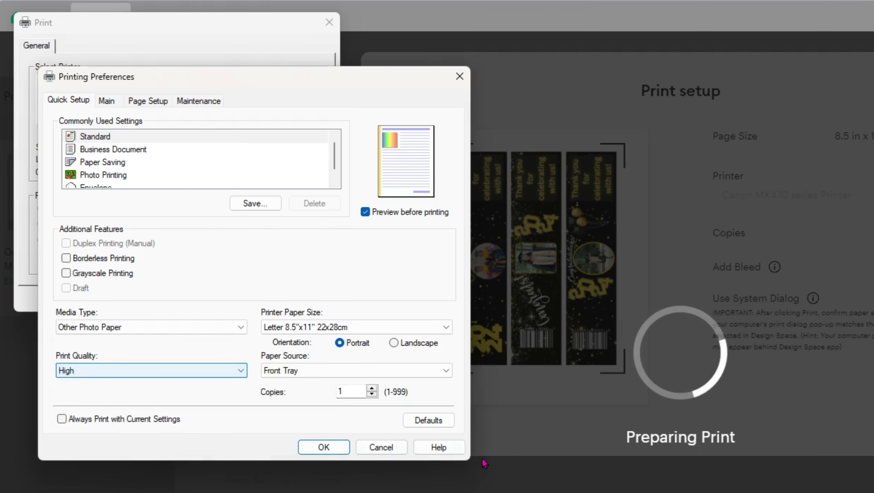
click(315, 449)
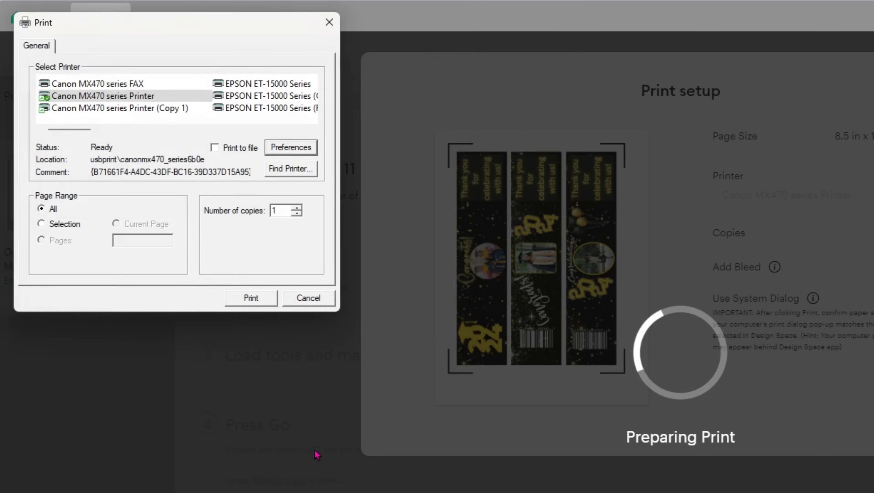
click(262, 304)
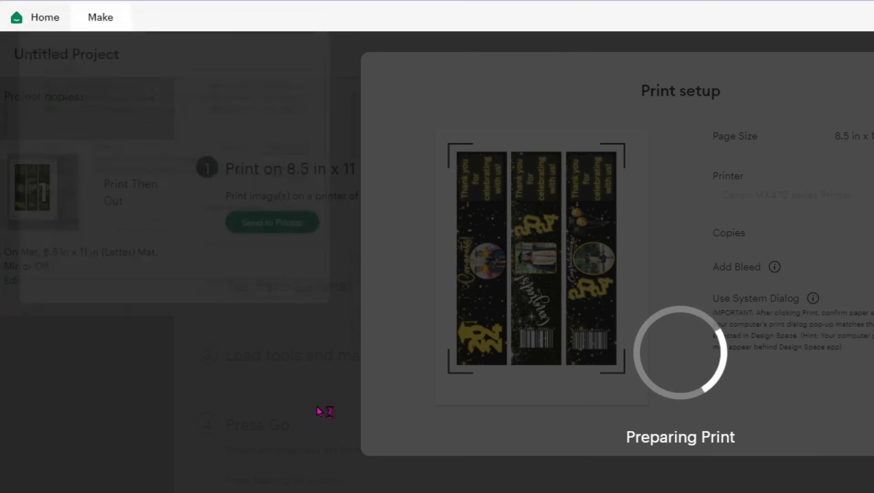